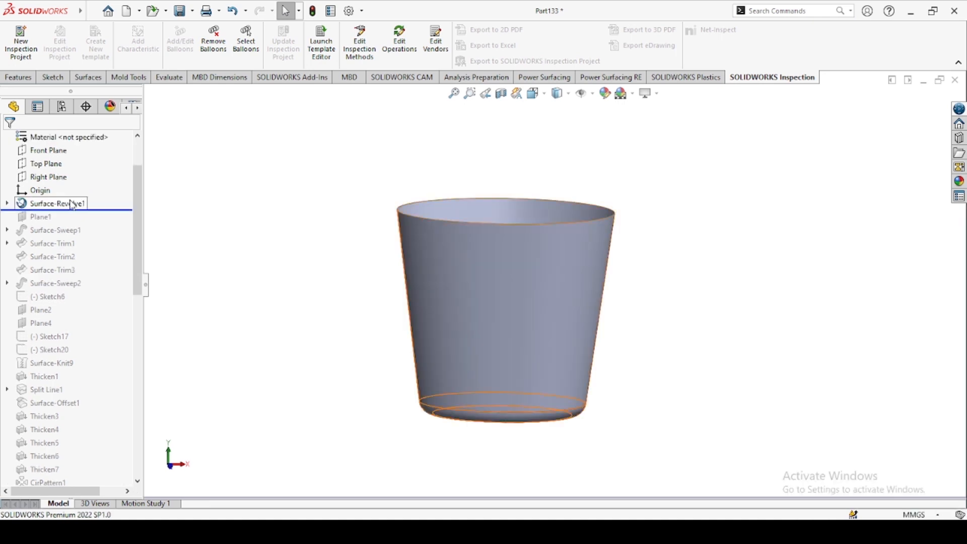
Open the revolve profile Sketch1 under Surface-Revolve1, examine its dimensions and relations, and exit the sketch.
left_click(7, 203)
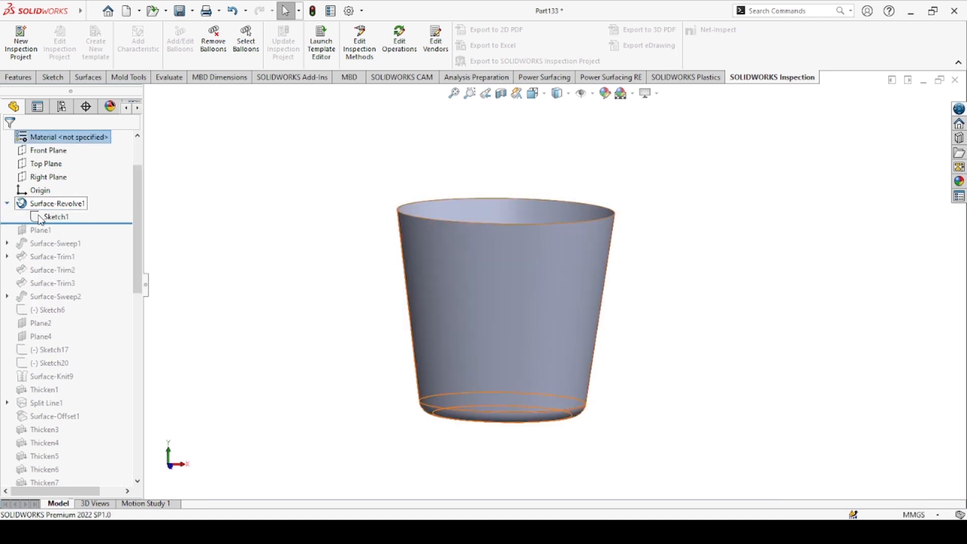
left_click(55, 216)
left_click(55, 180)
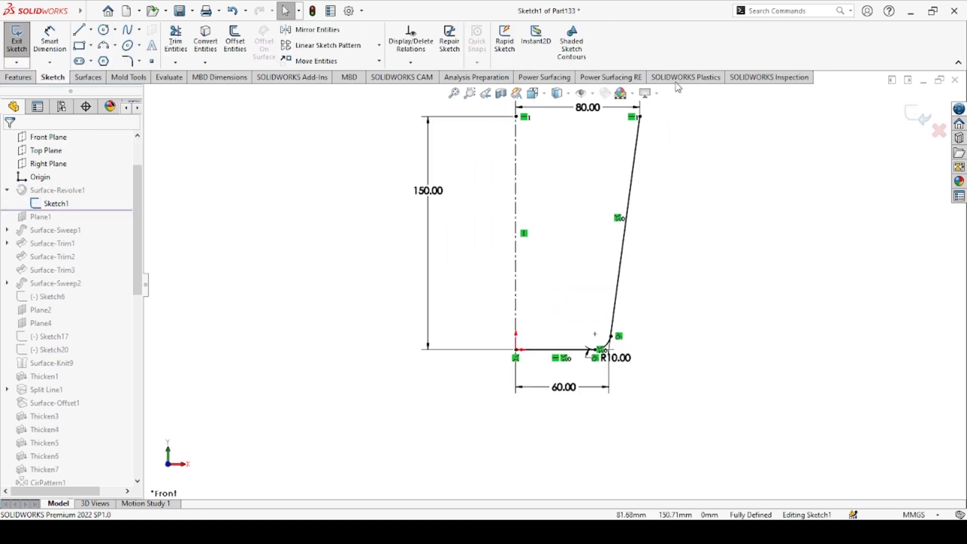
scroll(637, 105, "down", 3)
scroll(533, 242, "up", 4)
scroll(488, 391, "down", 2)
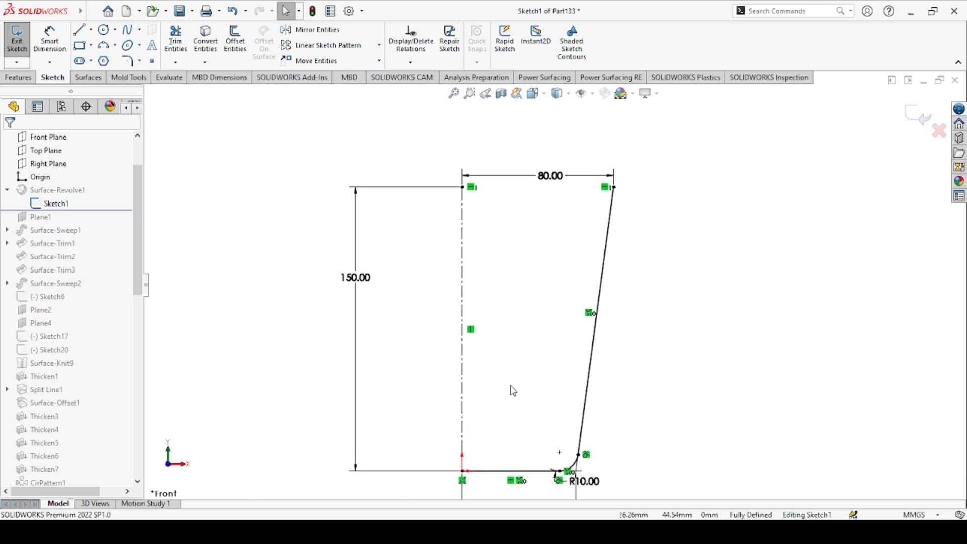
scroll(510, 385, "up", 2)
scroll(522, 424, "down", 2)
scroll(575, 382, "up", 1)
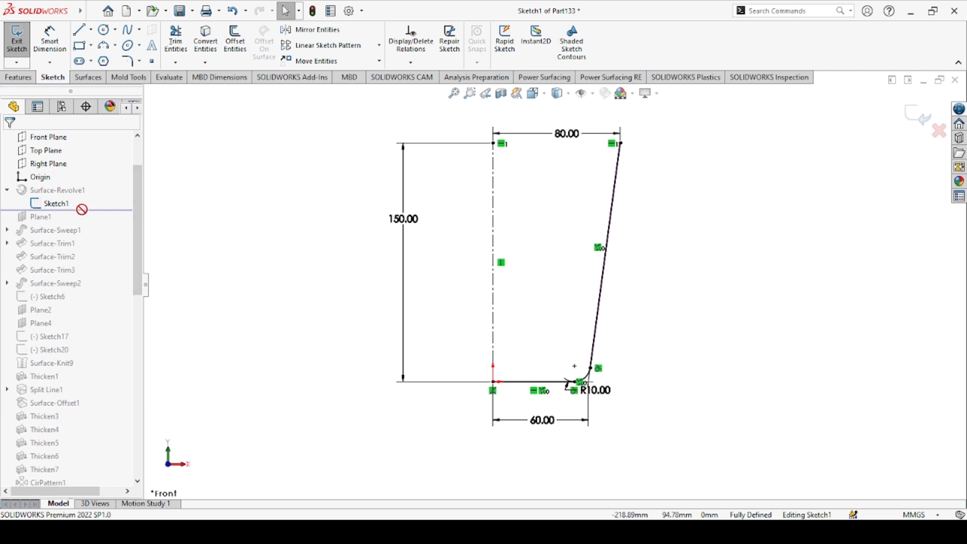
left_click(920, 118)
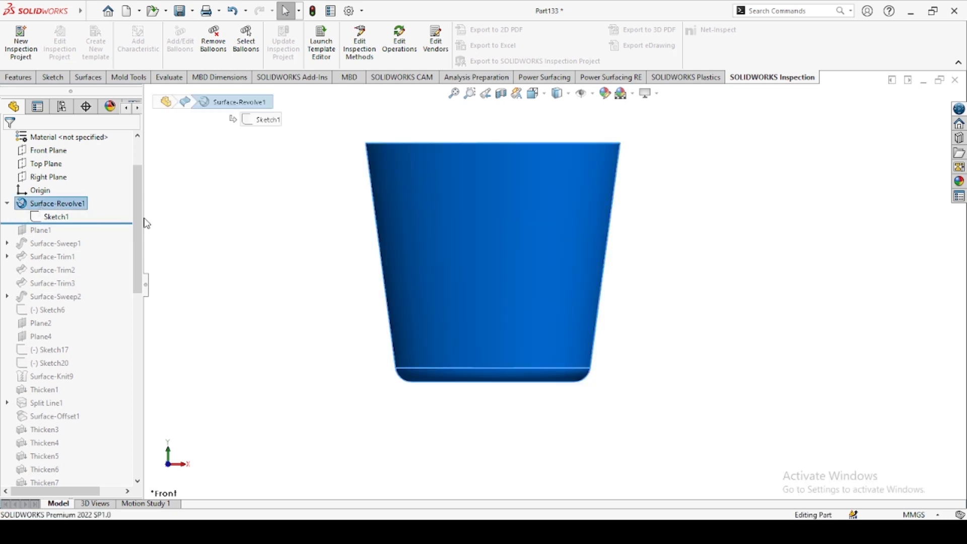
Roll the model forward past Plane1 and inspect the plane's orientation relative to the cup.
left_click_drag(87, 223, 72, 236)
left_click(43, 231)
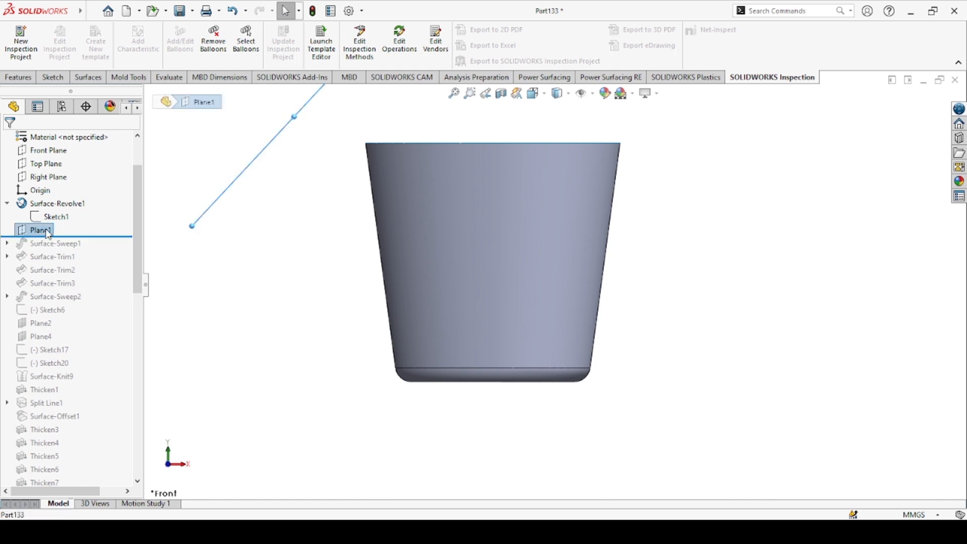
scroll(305, 267, "up", 2)
middle_click_drag(366, 261, 359, 281)
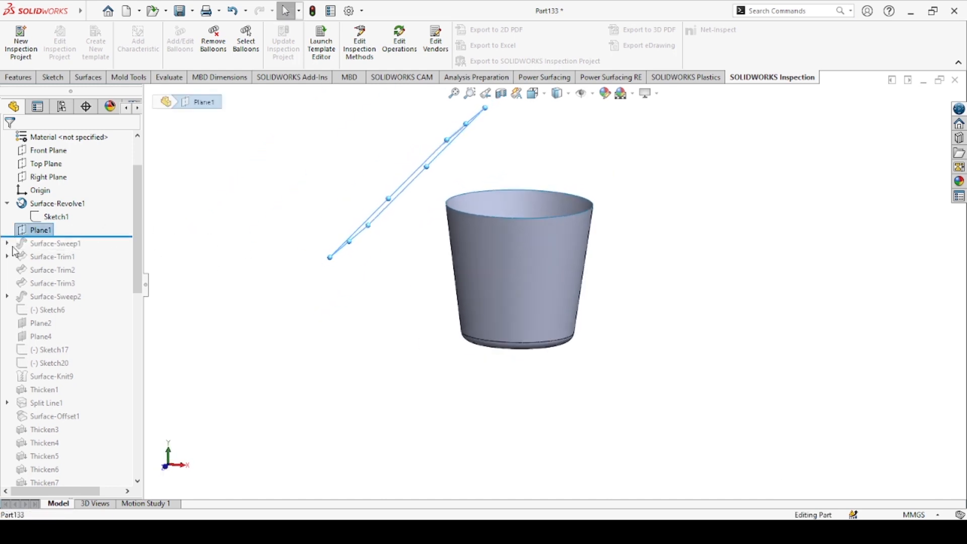
Roll the model forward past Surface-Sweep1 and highlight its profile Sketch3 and path Sketch2 on the spout.
left_click_drag(103, 235, 101, 248)
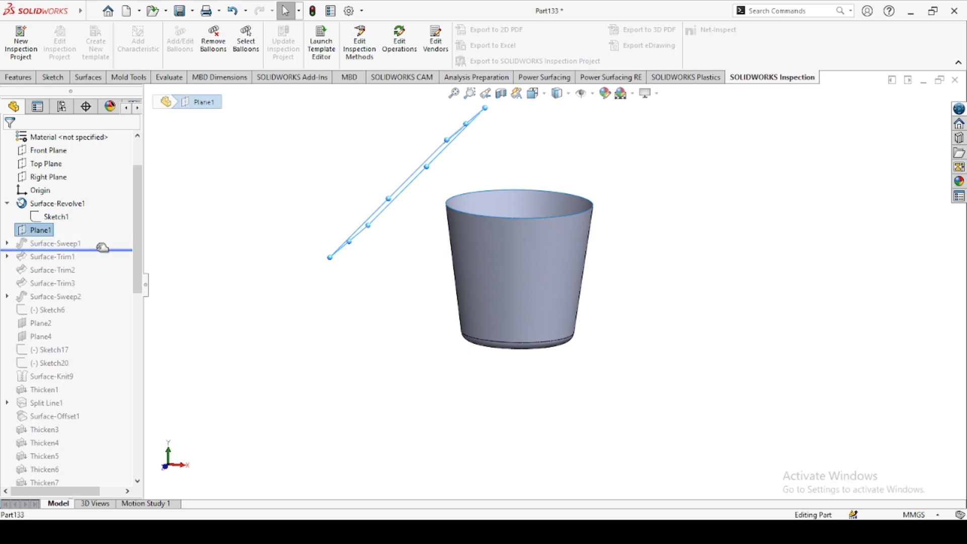
left_click(7, 243)
left_click(59, 258)
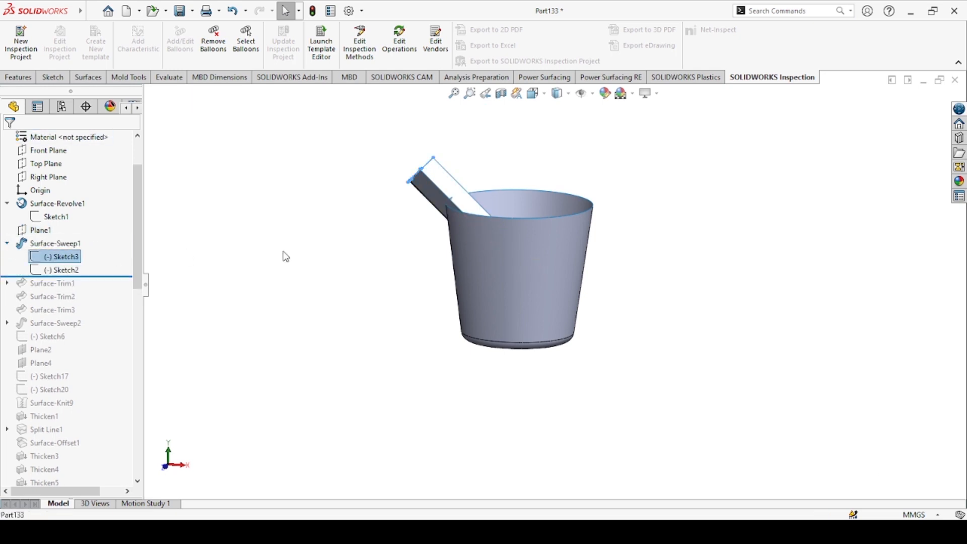
middle_click_drag(286, 257, 313, 308)
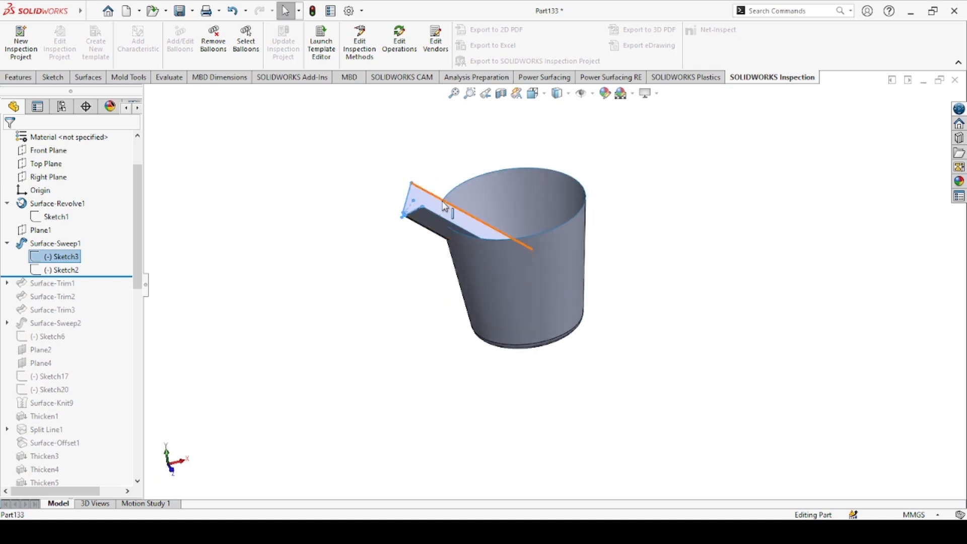
scroll(414, 181, "down", 3)
mouse_move(456, 242)
middle_mouse_down()
mouse_move(434, 294)
mouse_move(441, 270)
middle_mouse_up()
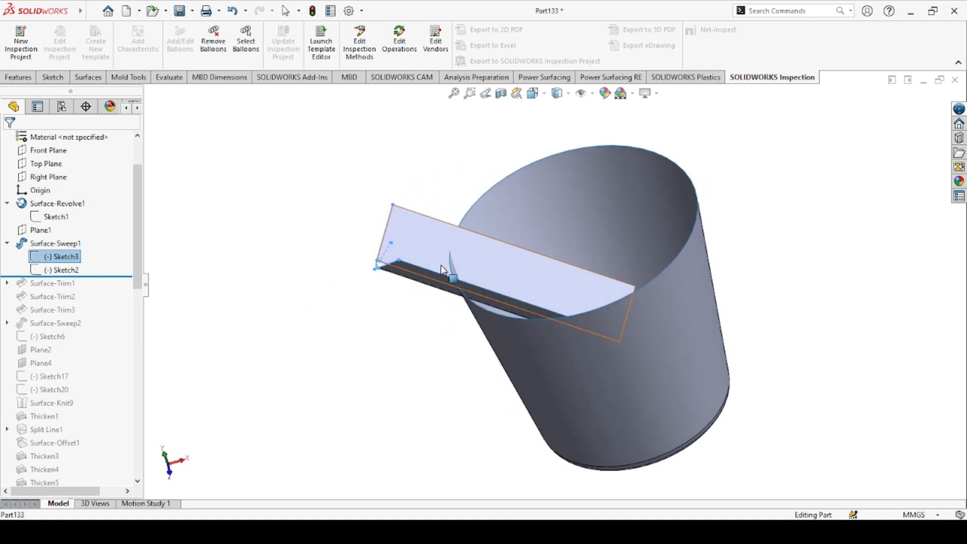
left_click(59, 270)
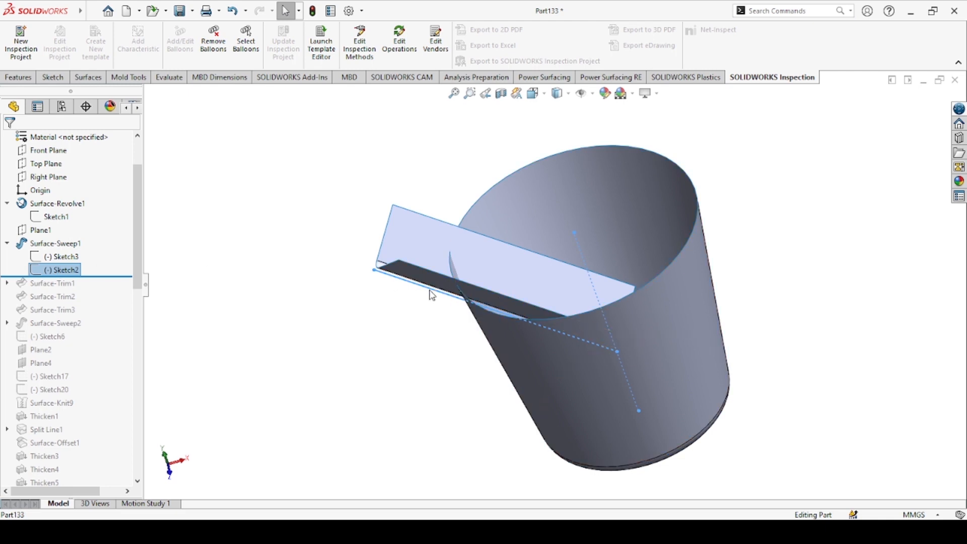
left_click(59, 258)
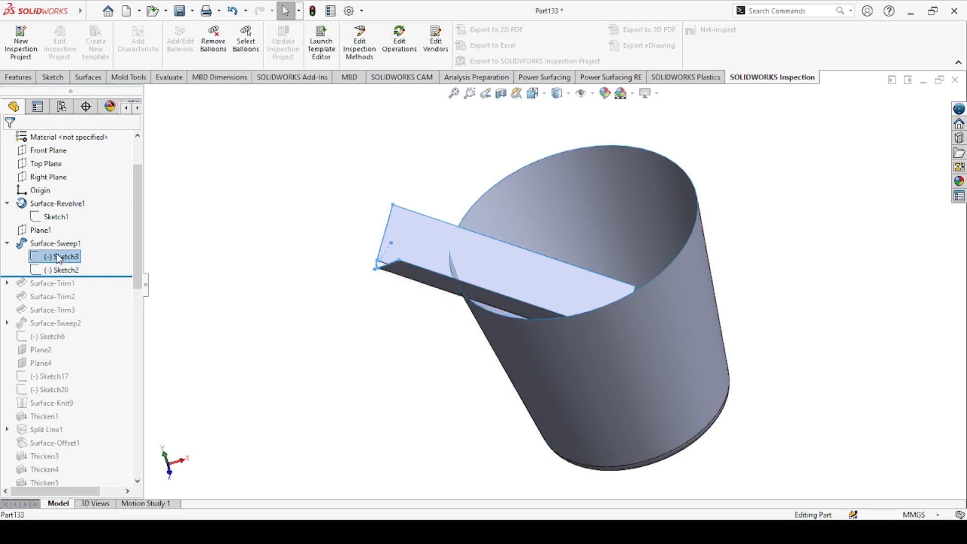
Open the sweep profile Sketch3 for editing and examine its V-shaped spout section with angles and bottom radius.
left_click(70, 229)
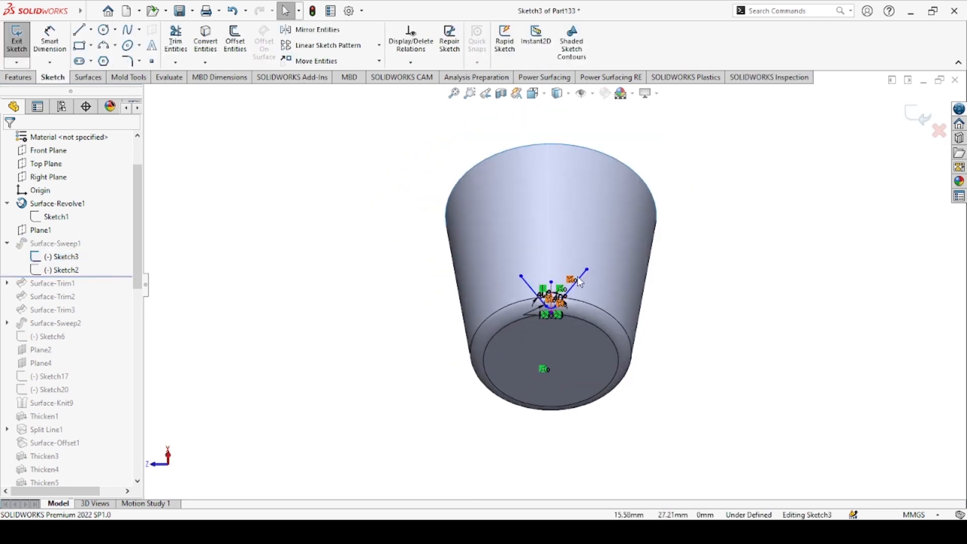
scroll(580, 282, "down", 3)
scroll(544, 319, "down", 5)
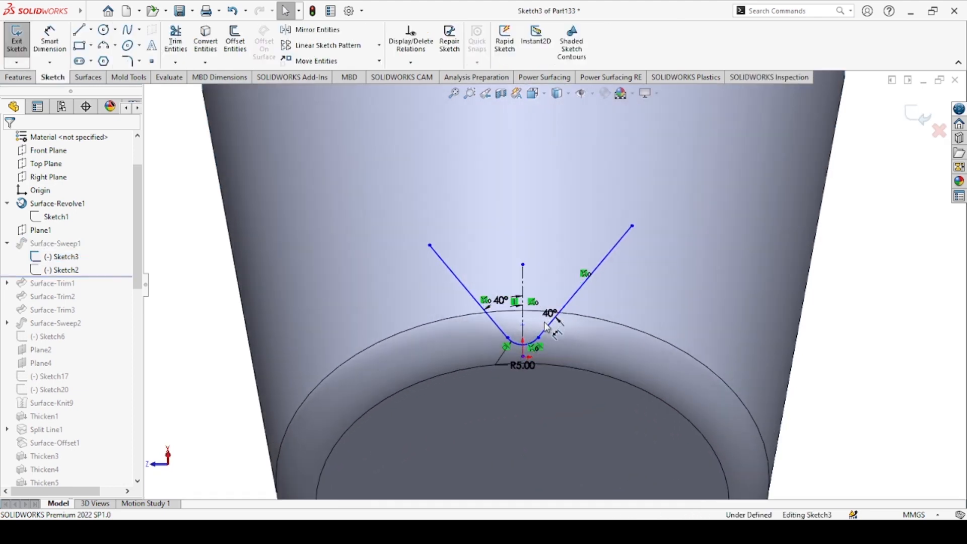
scroll(522, 337, "up", 7)
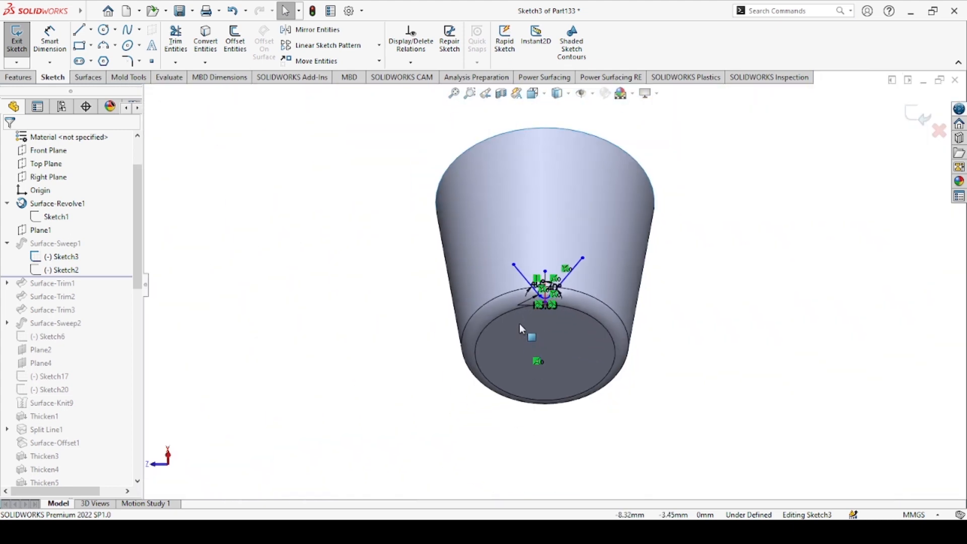
middle_click_drag(520, 328, 630, 320)
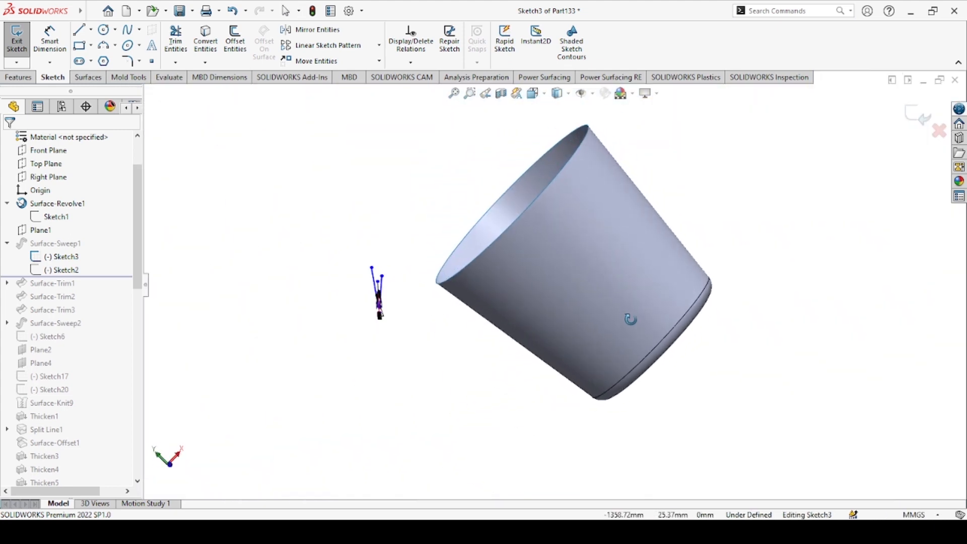
Make the sweep path Sketch2 visible alongside the spout profile and exit Sketch3.
left_click(66, 270)
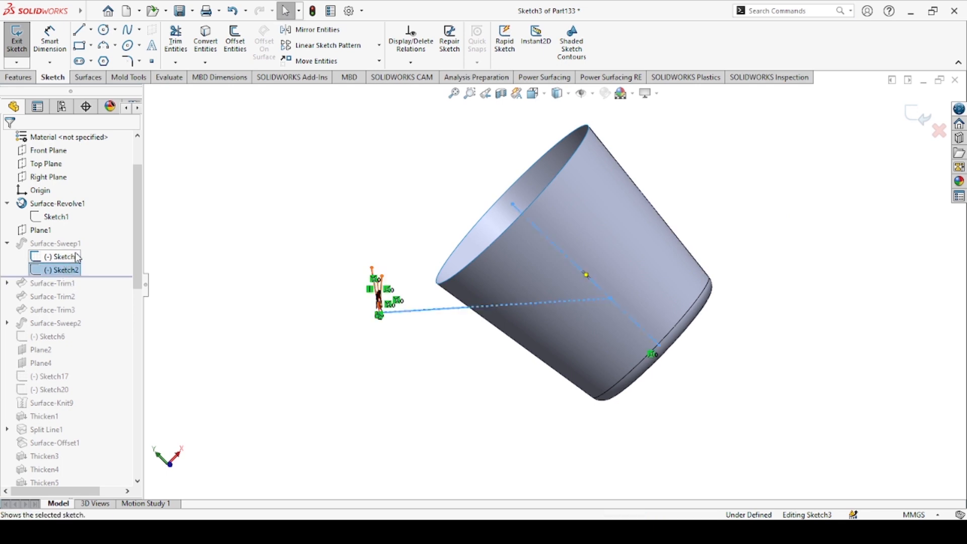
left_click(86, 269)
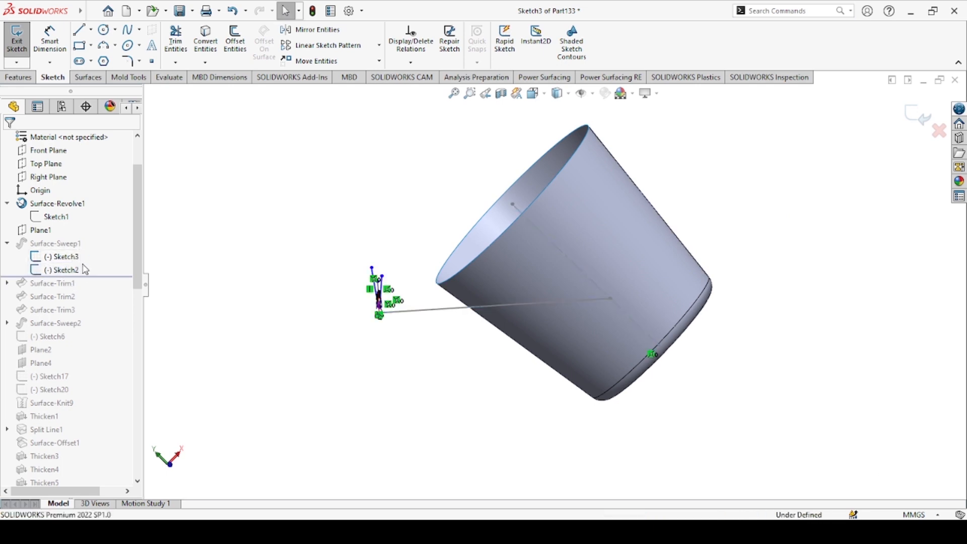
left_click(60, 274)
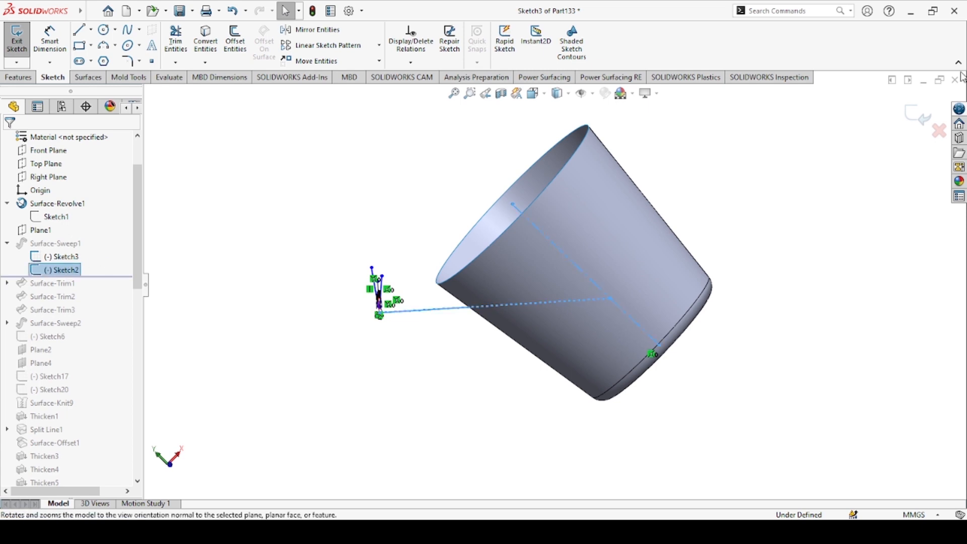
left_click(918, 115)
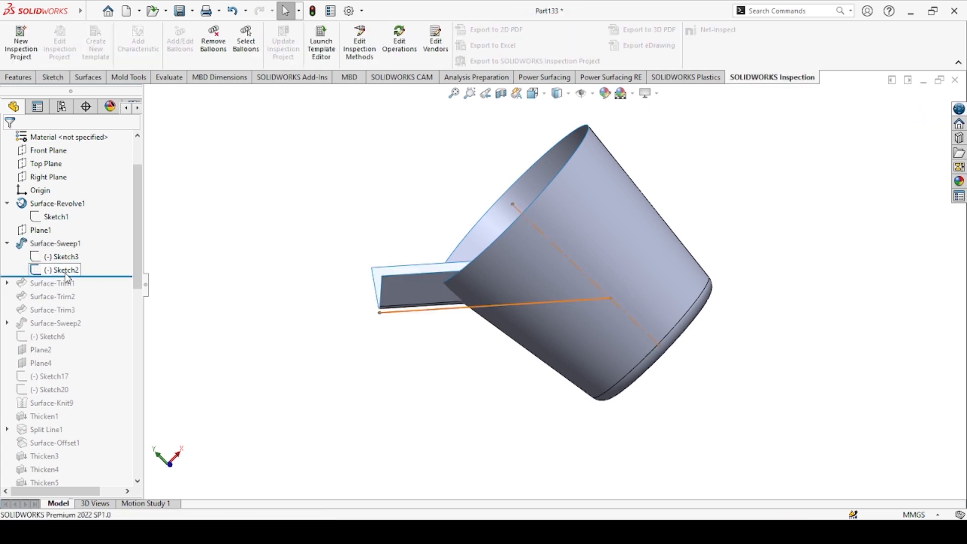
Open the sweep path Sketch2, examine the slanted line's angle and height dimensions, and exit the sketch.
left_click(78, 244)
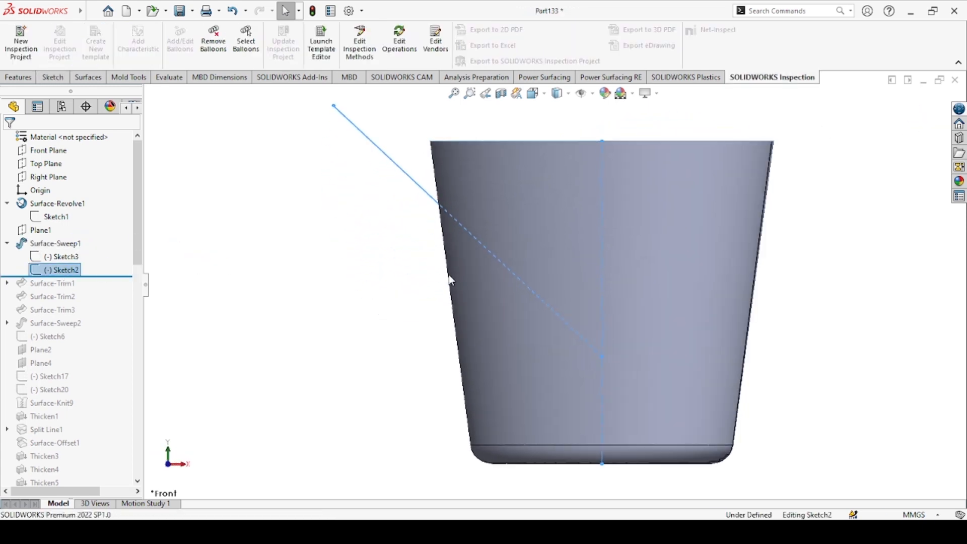
scroll(604, 253, "down", 2)
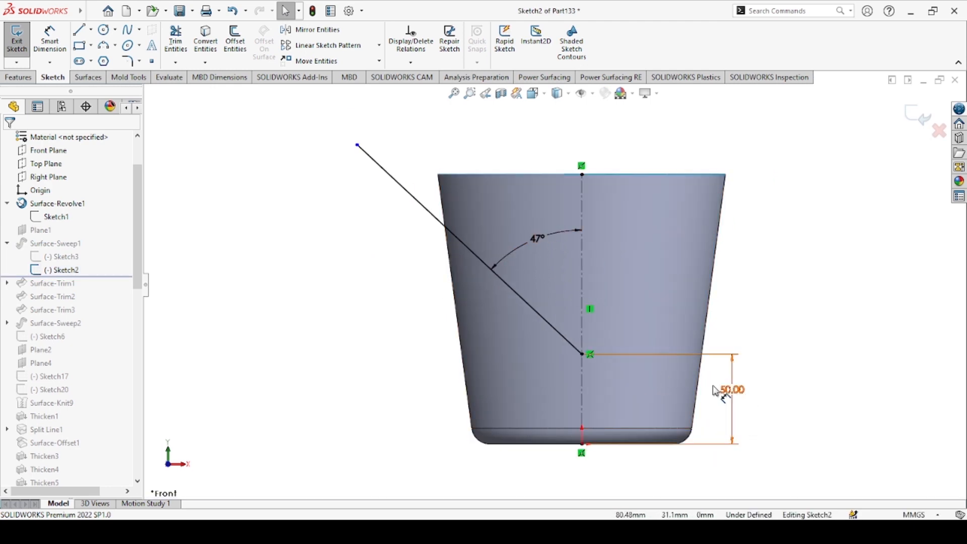
left_click(917, 117)
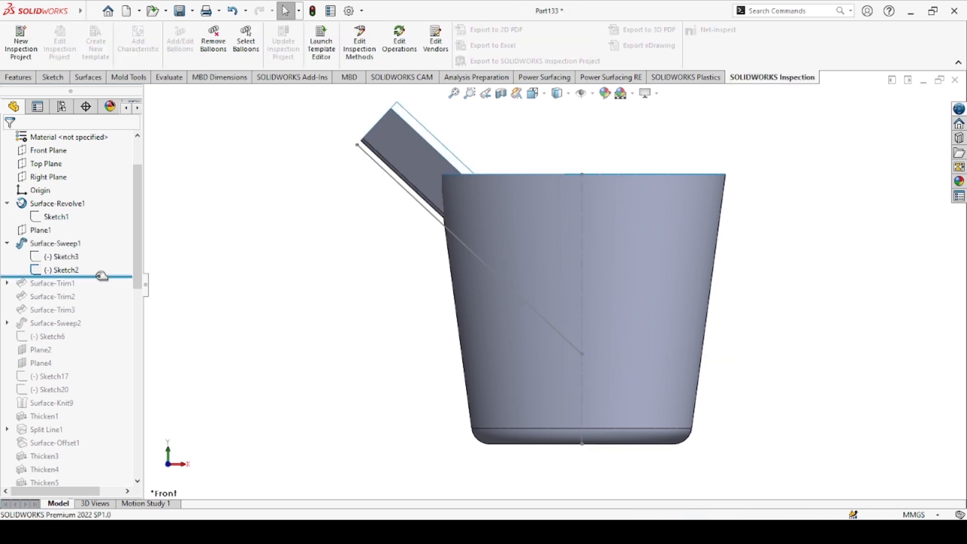
Roll the model forward past Surface-Trim1 and examine its horizontal trimming line in Sketch4, leaving the sketch unedited.
left_click_drag(101, 276, 106, 289)
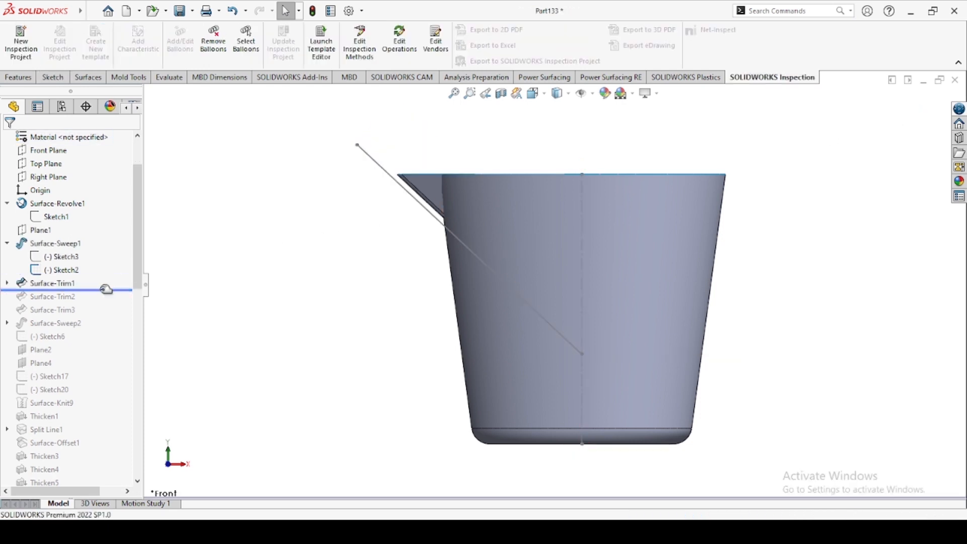
left_click(6, 284)
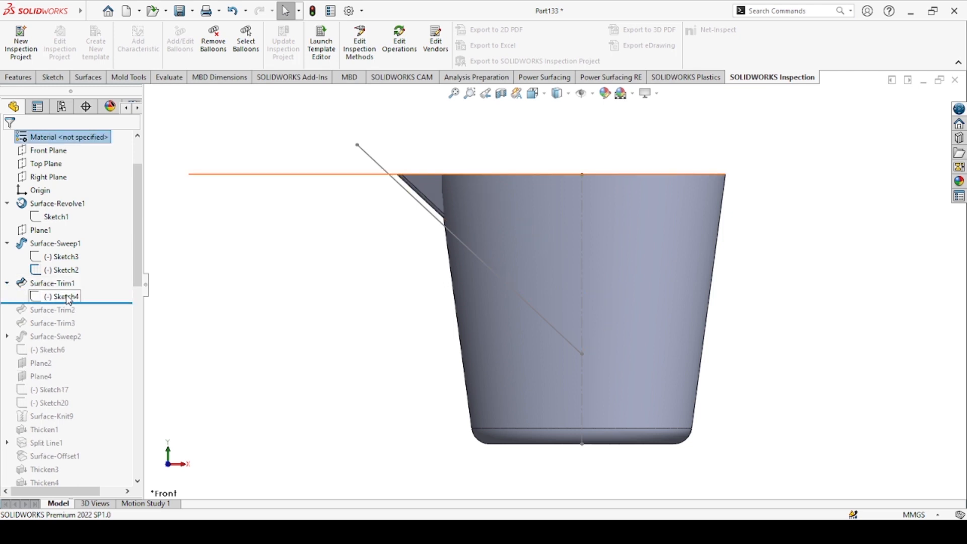
left_click(69, 297)
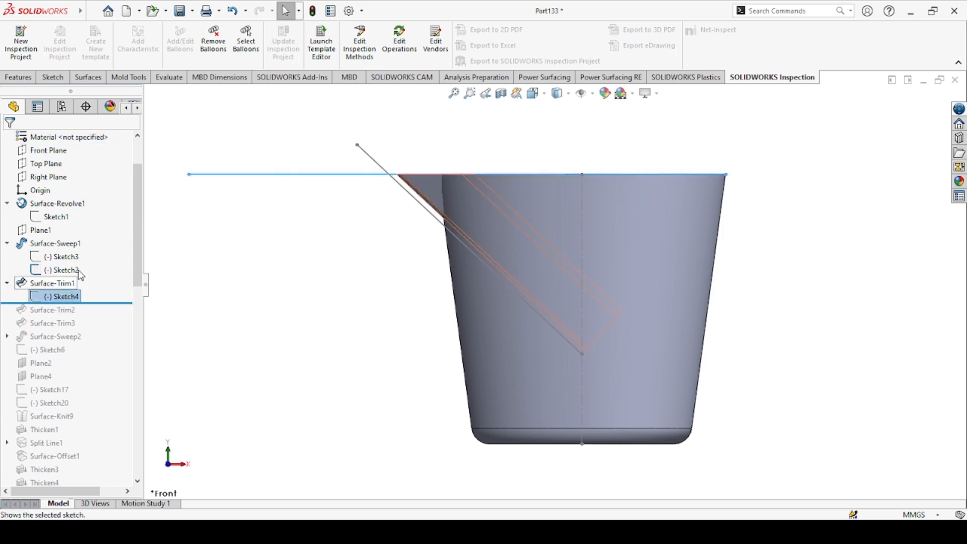
left_click(79, 256)
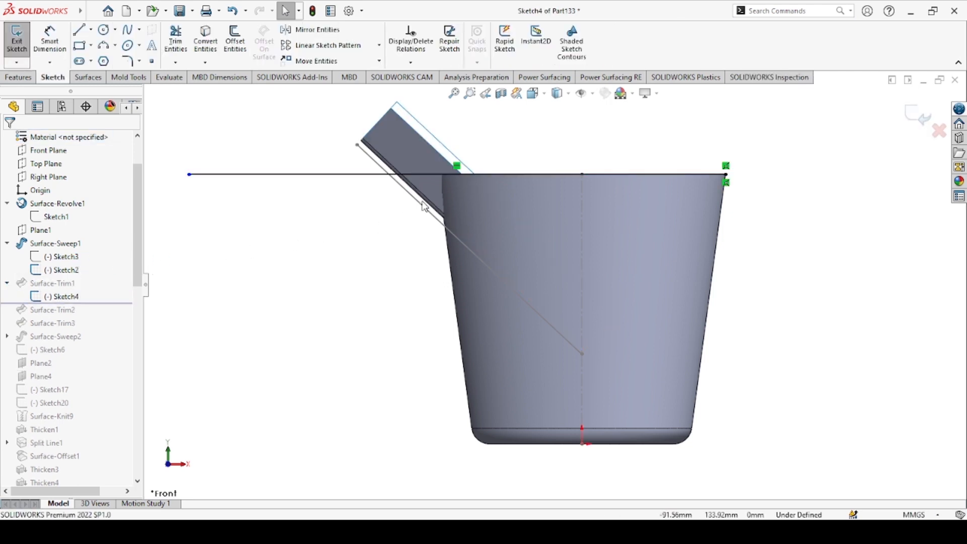
scroll(432, 156, "down", 3)
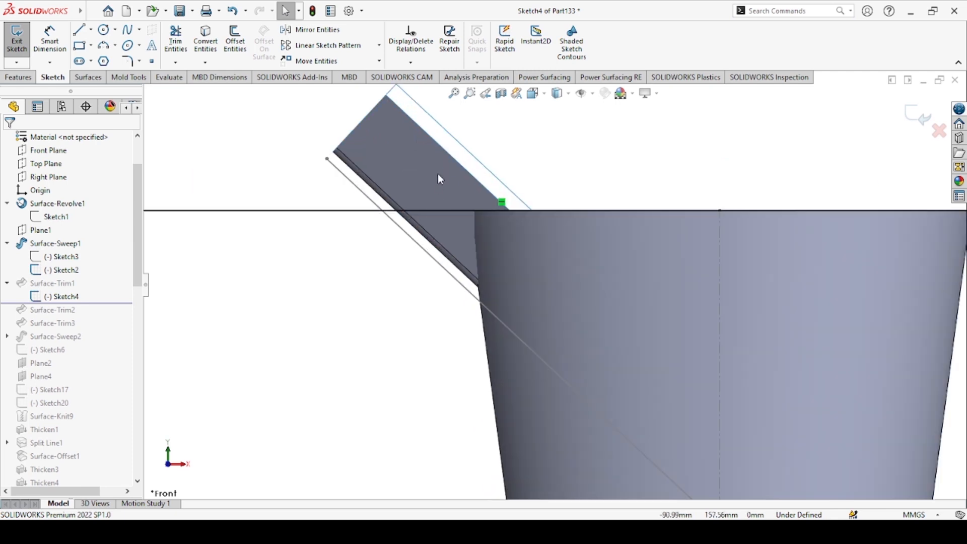
key("f")
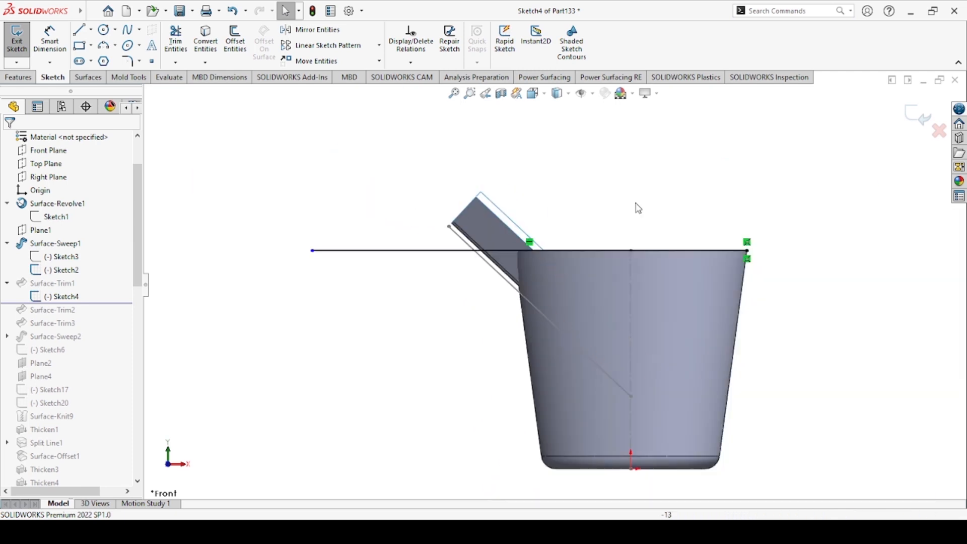
left_click(917, 117)
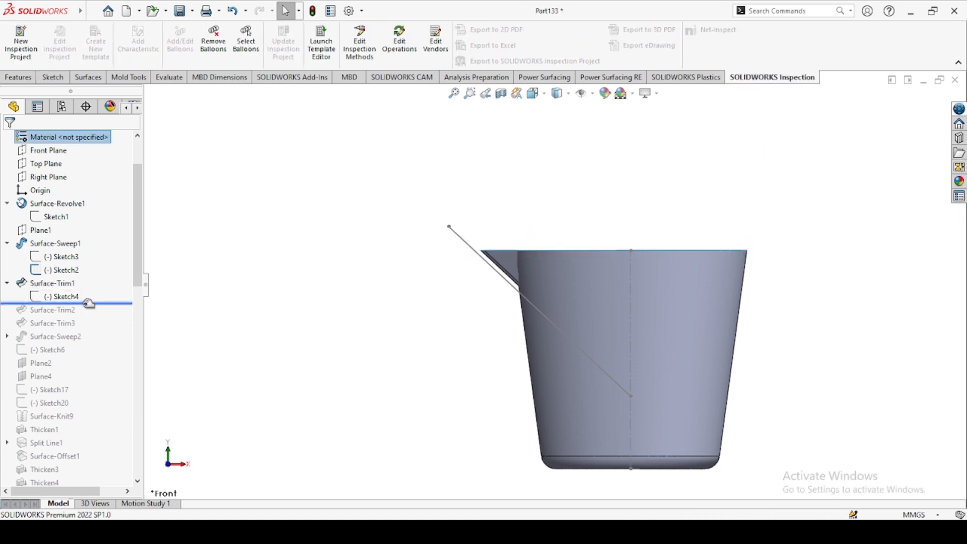
Roll the model forward past Surface-Trim2, examine its trim tool and removed surface in the feature definition, and close it.
left_click_drag(89, 301, 88, 316)
left_click(60, 311)
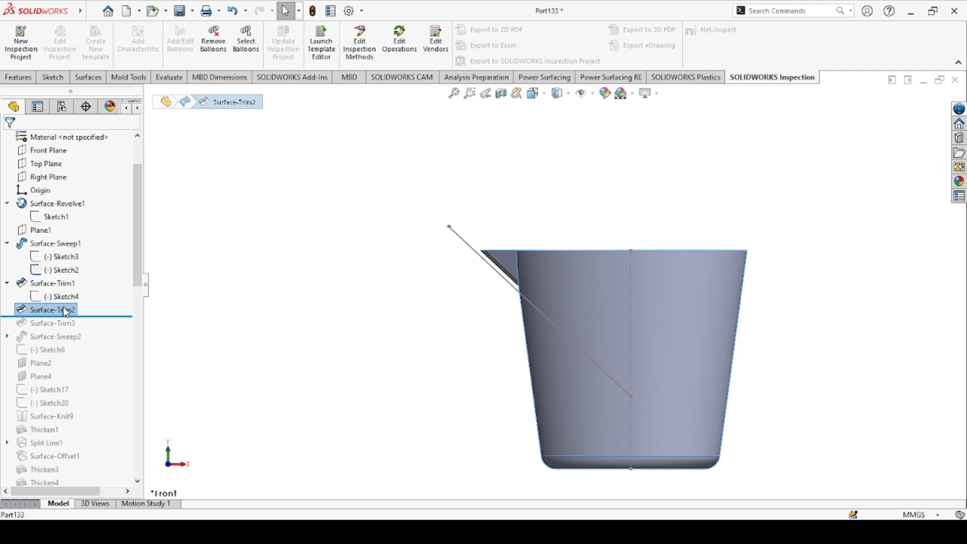
left_click(61, 225)
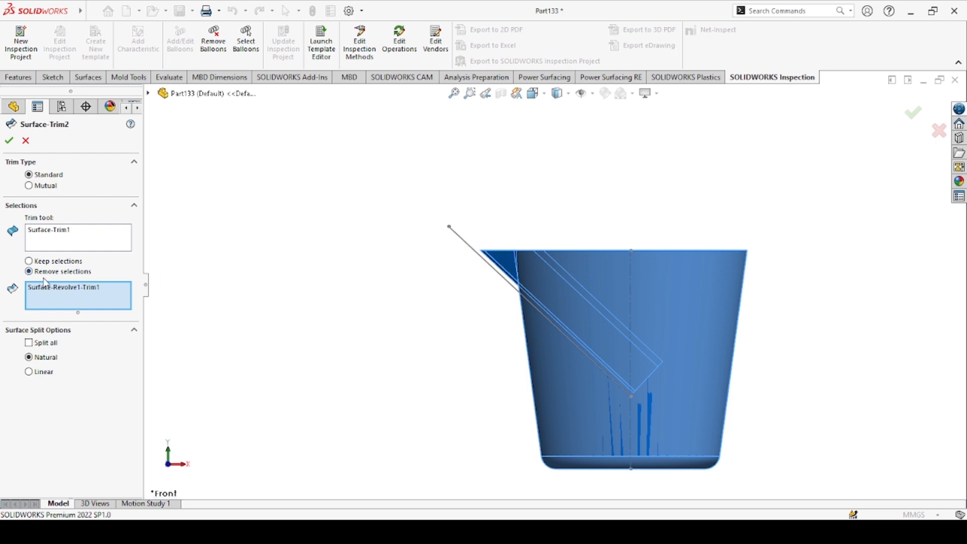
left_click(58, 288)
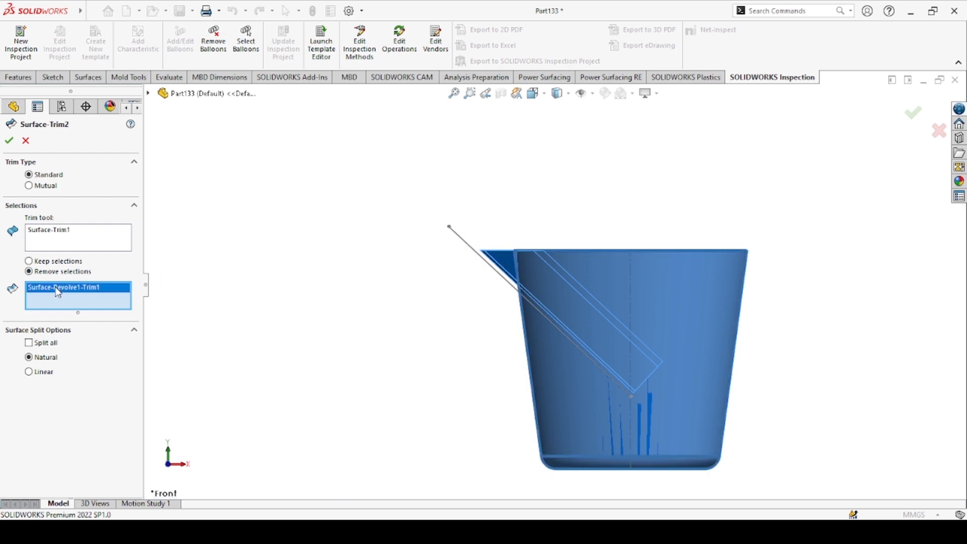
left_click(59, 238)
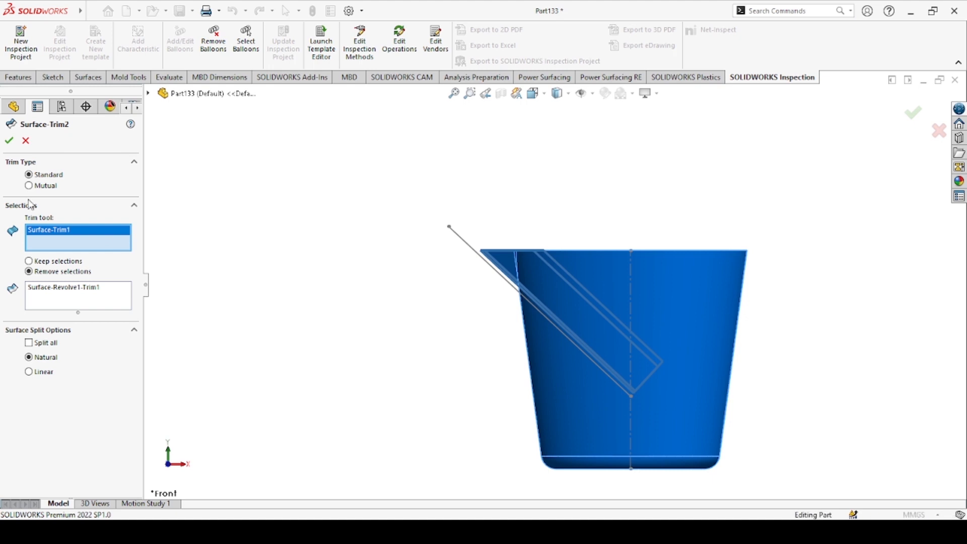
left_click(8, 141)
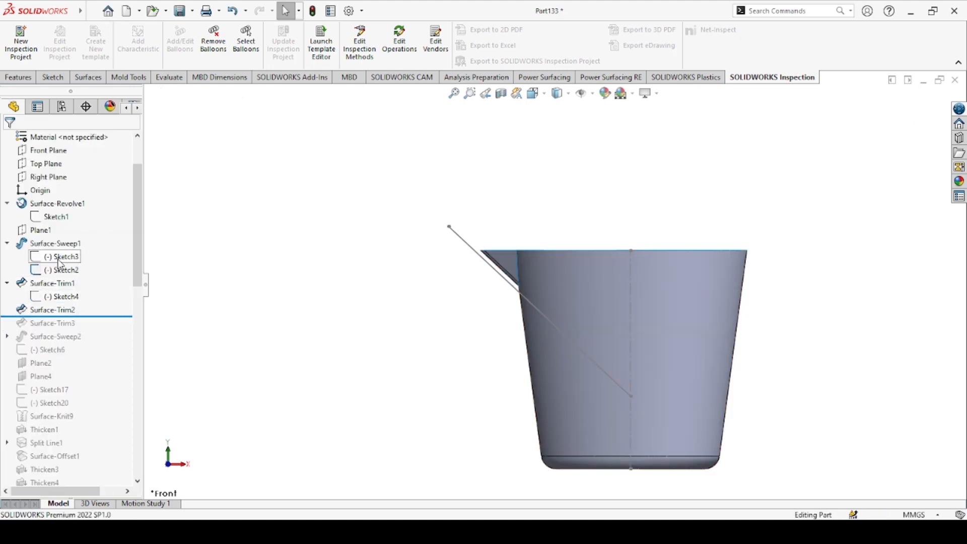
Hide the slanted sweep path sketch and roll the model forward past Surface-Trim3.
left_click(463, 247)
left_click(498, 237)
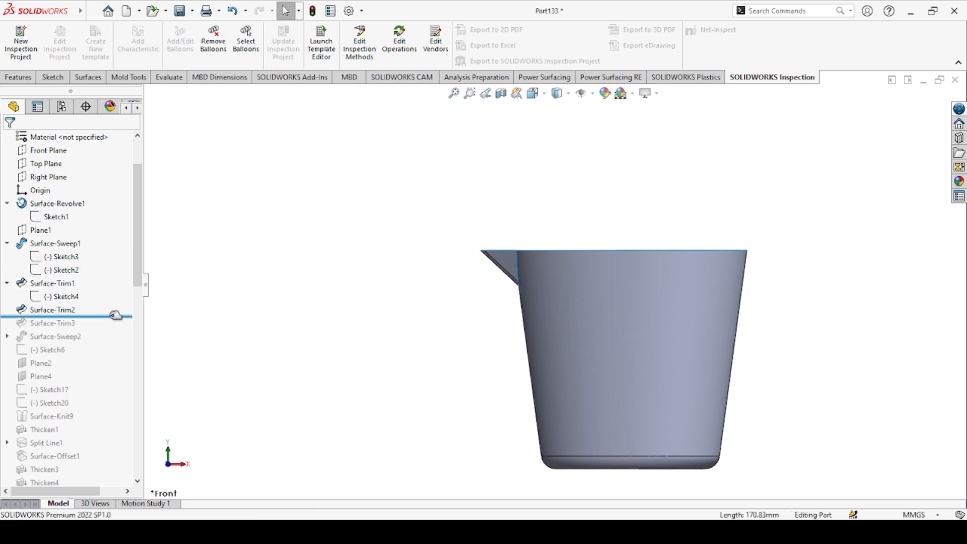
left_click_drag(115, 315, 115, 332)
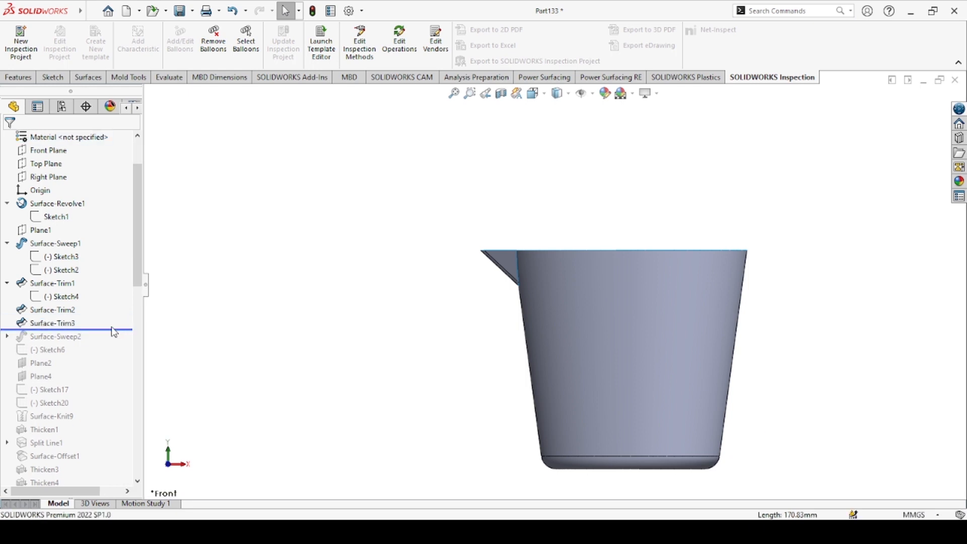
Highlight Surface-Trim3 and examine close up, from above, where the spout meets the cup wall.
left_click(56, 324)
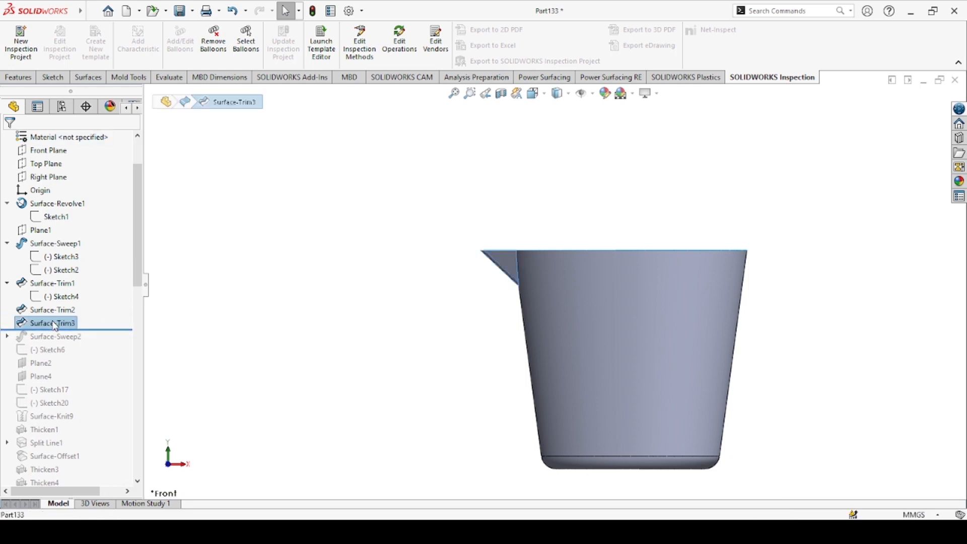
scroll(504, 292, "down", 5)
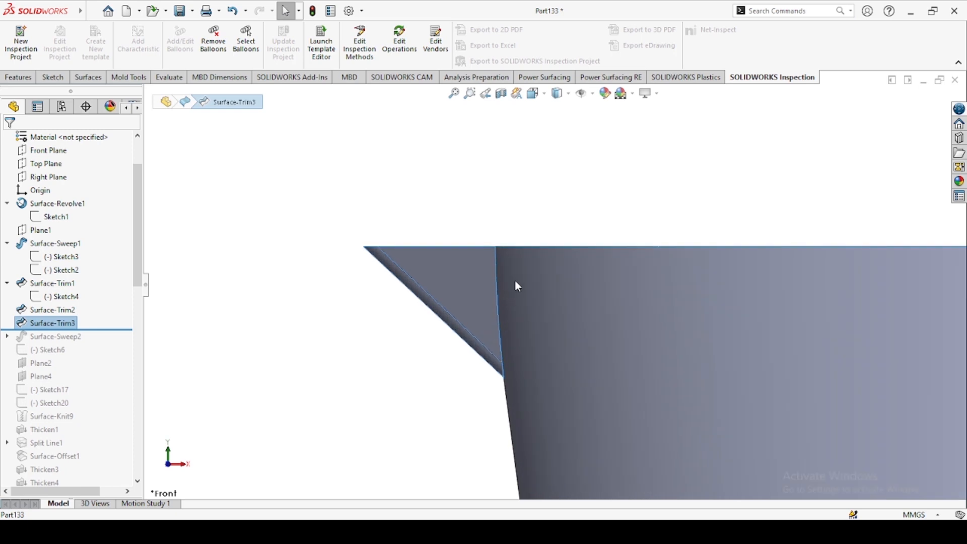
middle_click_drag(514, 280, 549, 267)
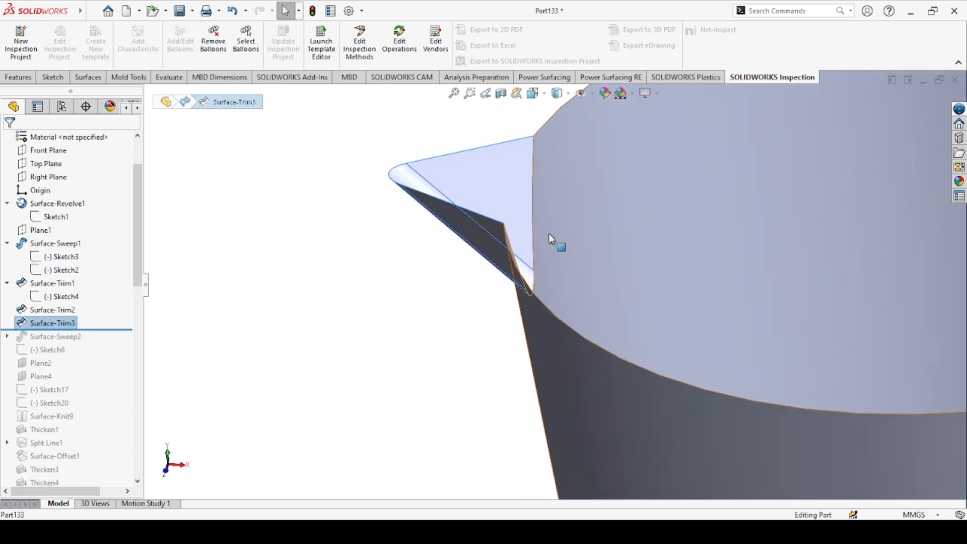
middle_click_drag(546, 234, 533, 239)
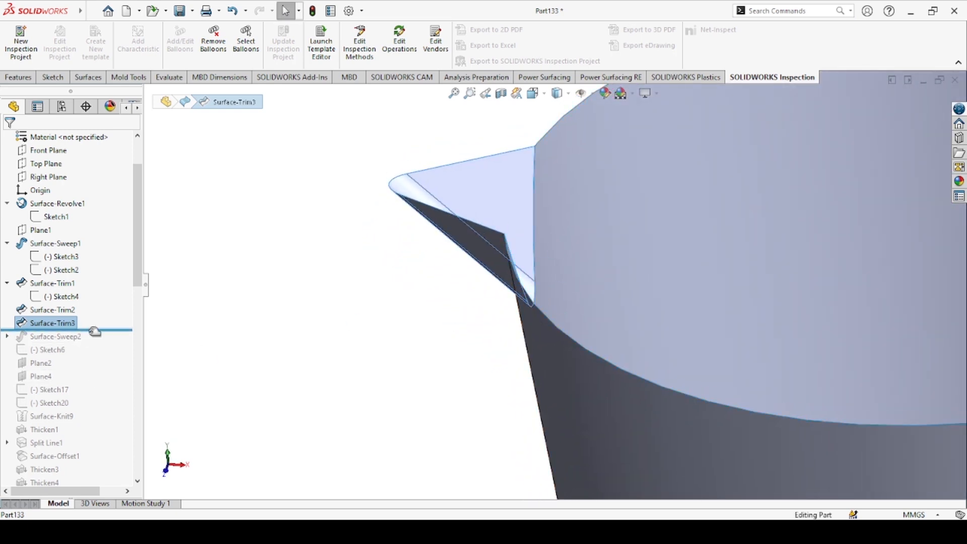
Roll forward past Surface-Sweep2, open its rim profile Sketch5, examine the lip's dimensions and corner radius, and exit the sketch.
mouse_move(95, 332)
left_mouse_down()
mouse_move(106, 328)
mouse_move(104, 342)
left_mouse_up()
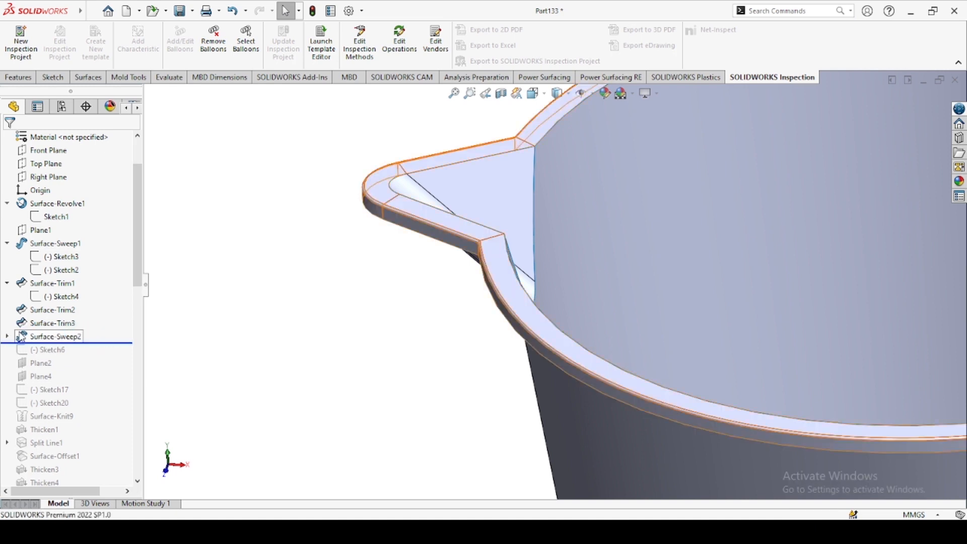
left_click(7, 336)
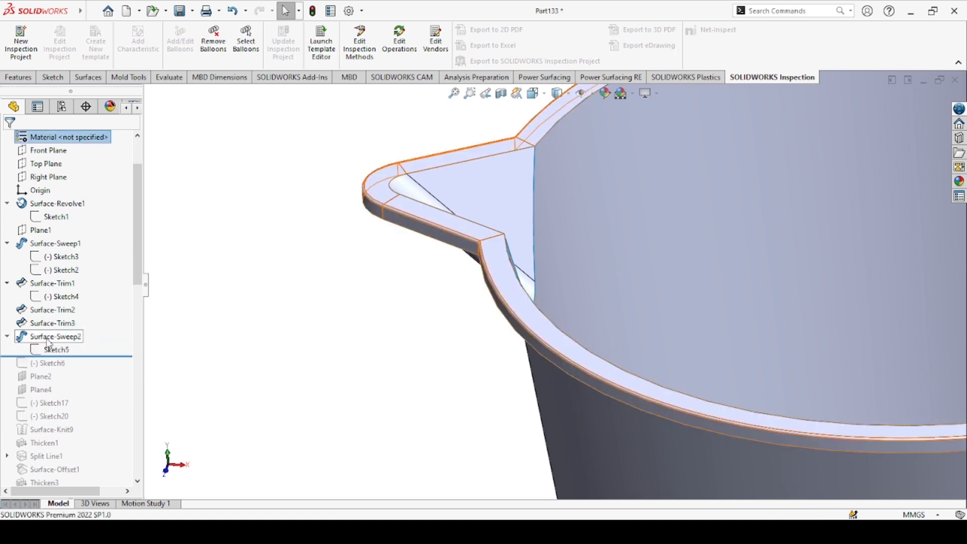
left_click(55, 350)
left_click(70, 319)
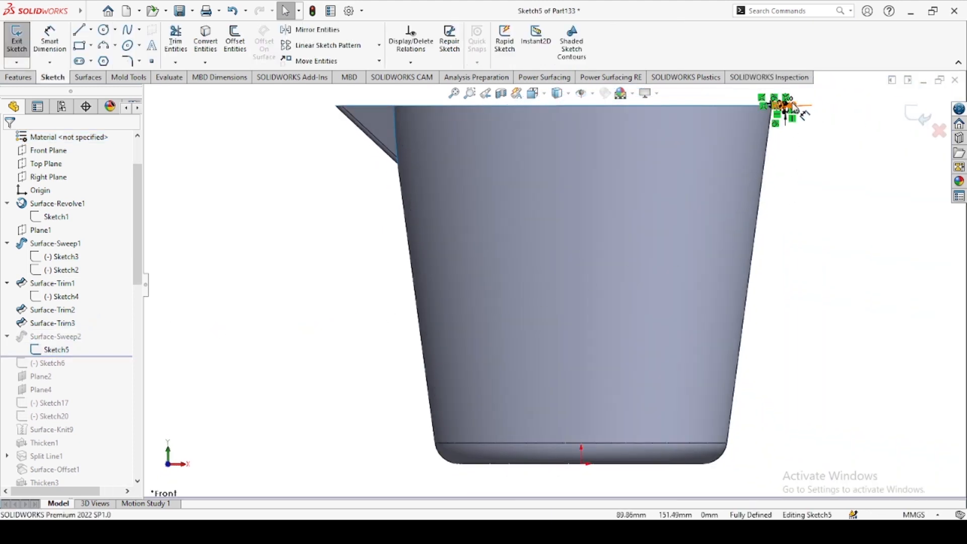
scroll(787, 113, "down", 5)
scroll(663, 182, "down", 3)
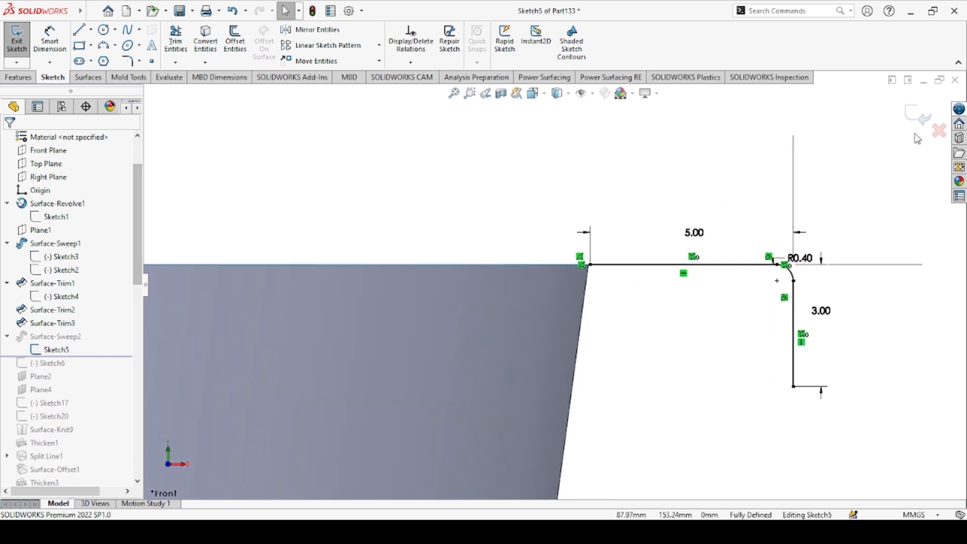
left_click(921, 115)
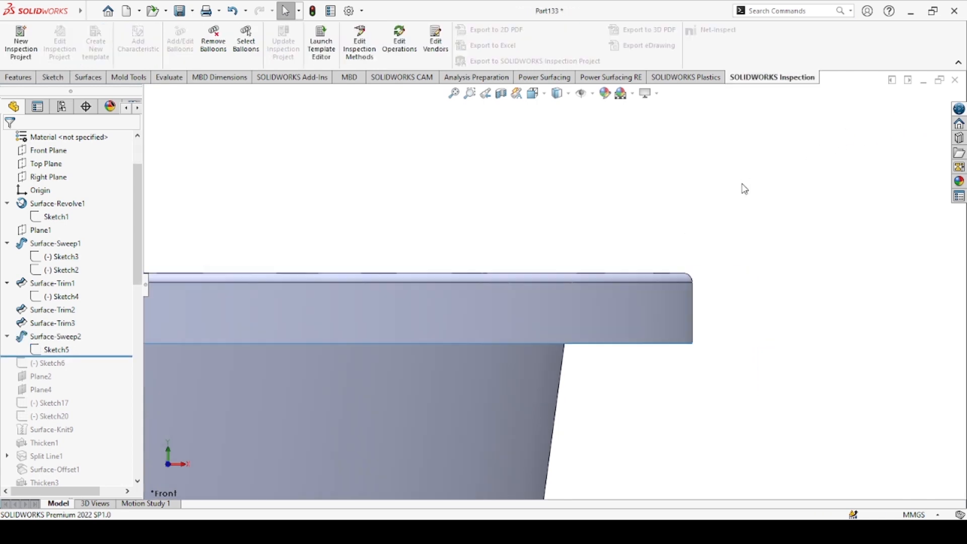
Open the Surface-Sweep2 definition, examine its Sketch5 profile and closed path around the rim, and accept it.
scroll(709, 218, "up", 5)
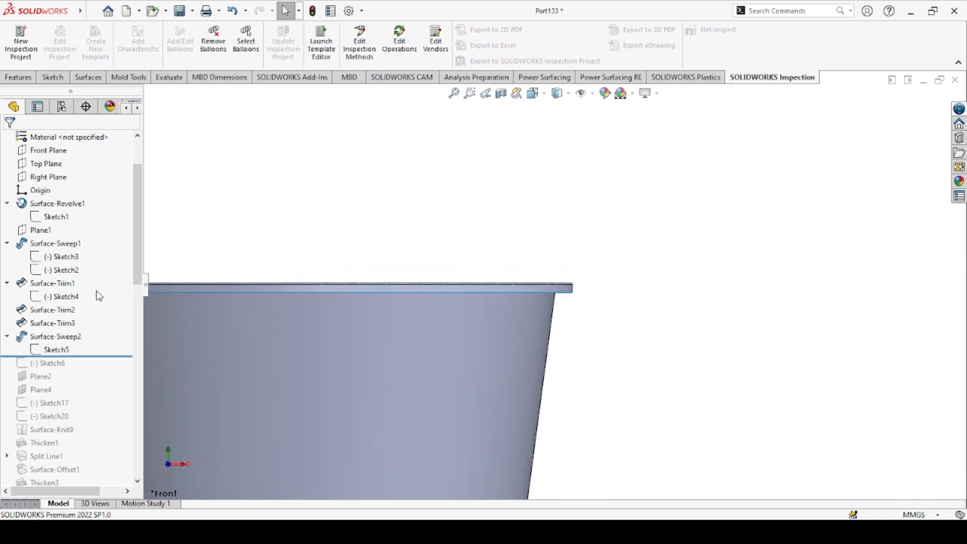
left_click(63, 336)
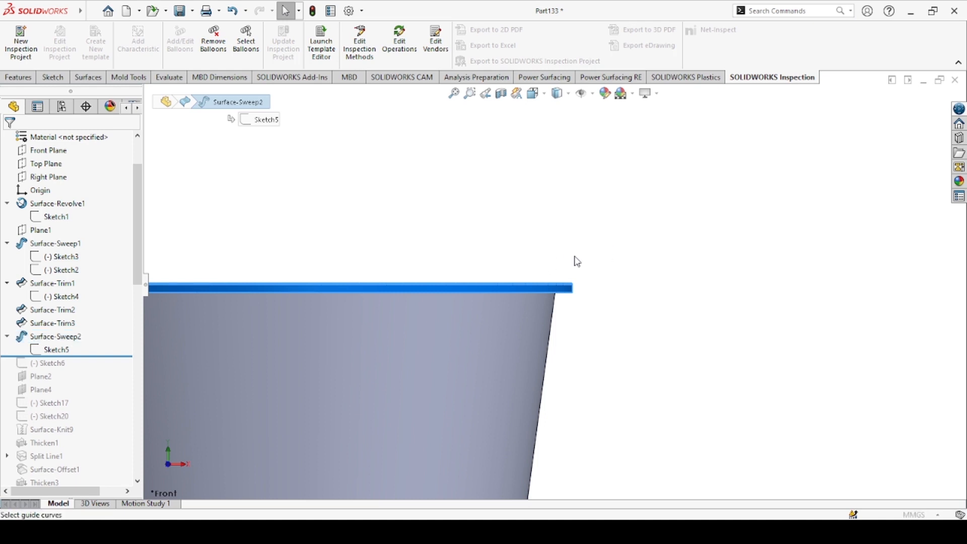
scroll(564, 268, "up", 6)
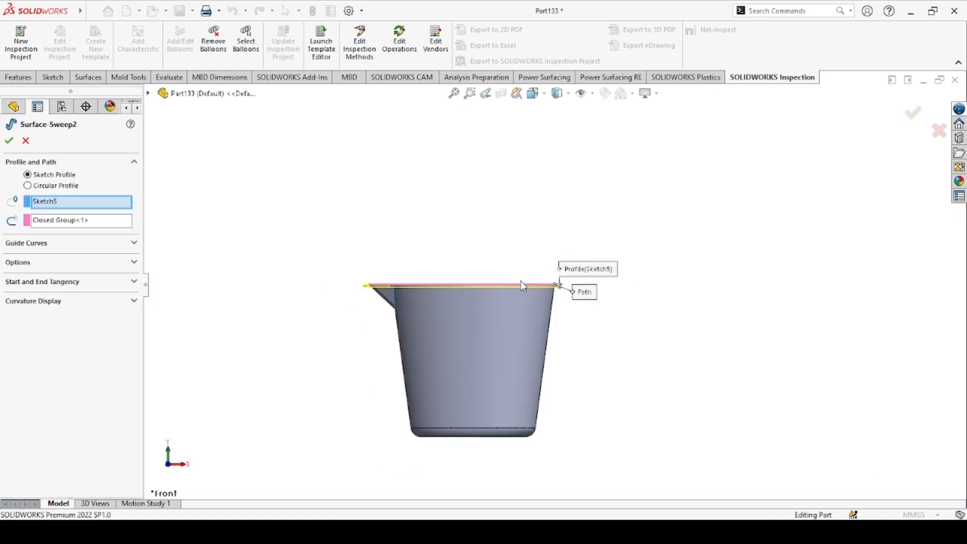
middle_click_drag(512, 347, 514, 379)
scroll(500, 323, "down", 5)
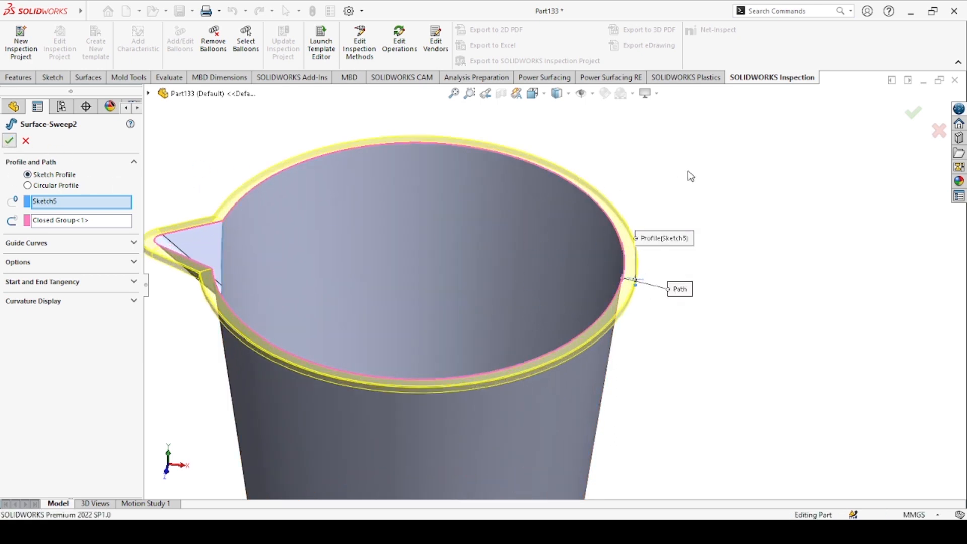
key("Return")
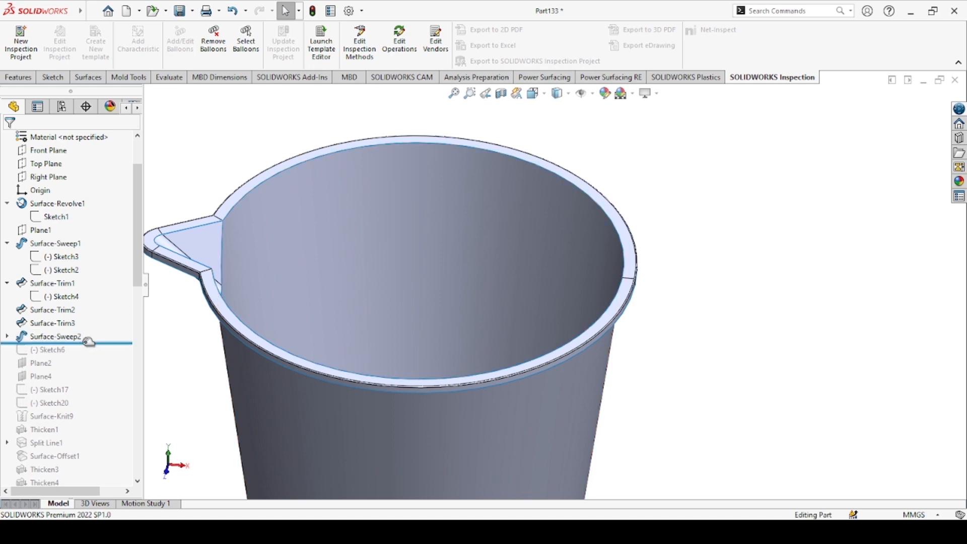
Roll the model forward past Sketch6 and Plane2, highlighting each one to examine its position beside the cup.
left_click_drag(92, 344, 93, 354)
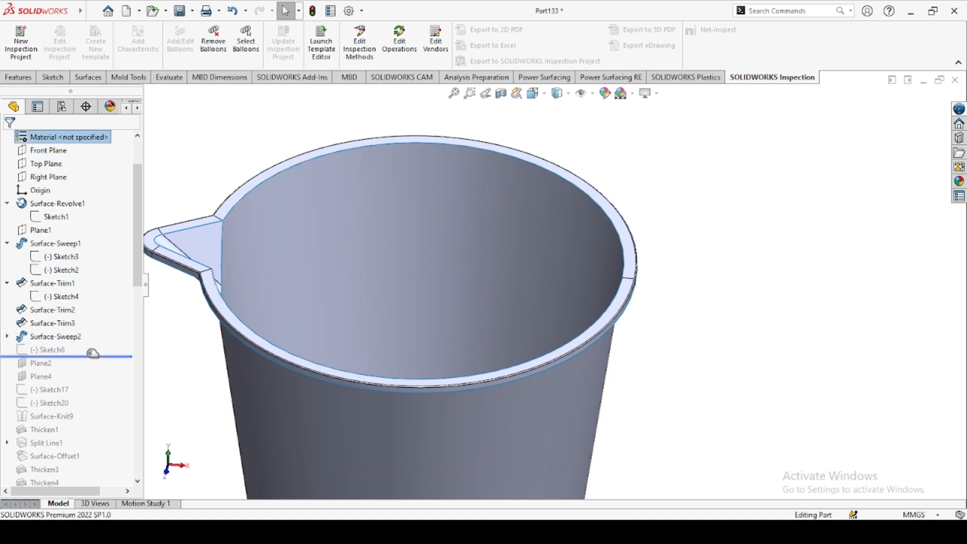
left_click(48, 352)
scroll(352, 348, "up", 3)
scroll(352, 348, "up", 1)
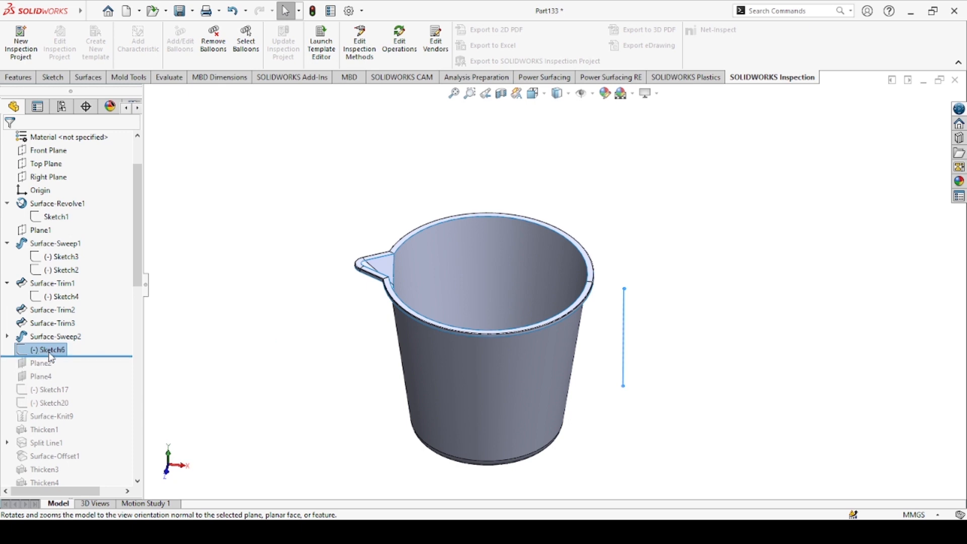
mouse_move(73, 381)
left_mouse_down()
mouse_move(108, 356)
mouse_move(101, 367)
left_mouse_up()
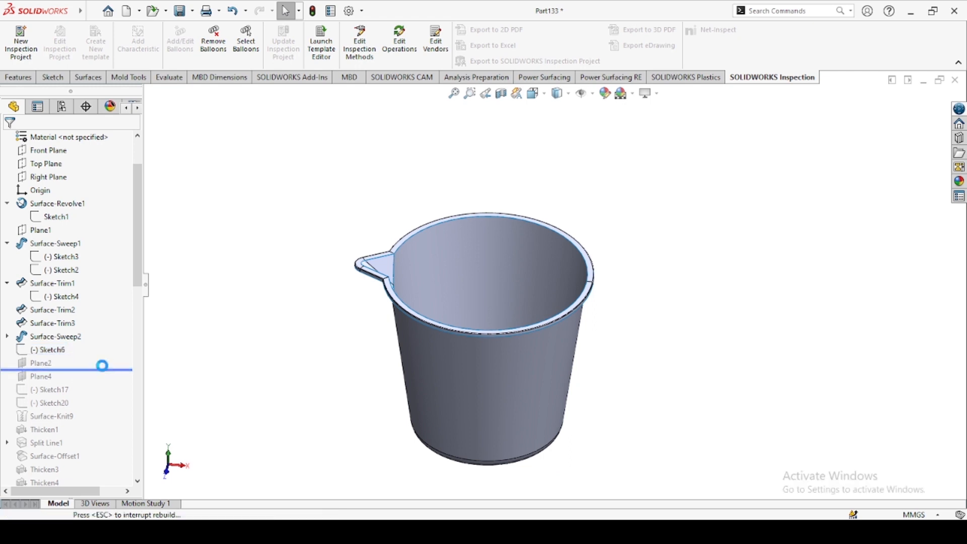
left_click(51, 363)
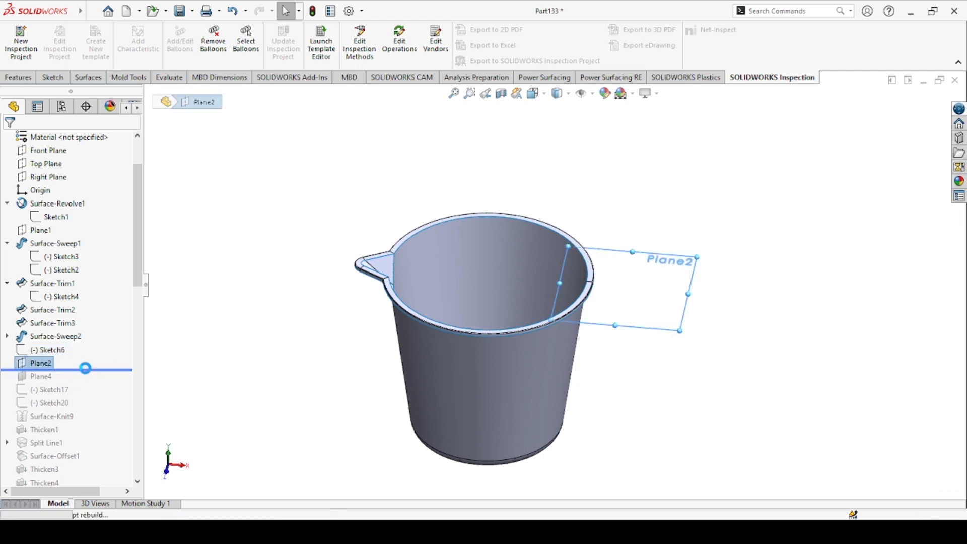
Roll the model forward past Thicken1, and move the rollback position back to just after Surface-Knit9.
mouse_move(84, 369)
left_mouse_down()
mouse_move(90, 380)
mouse_move(59, 381)
mouse_move(71, 381)
mouse_move(78, 417)
mouse_move(53, 422)
mouse_move(81, 434)
mouse_move(39, 436)
left_mouse_up()
scroll(39, 436, "down", 2)
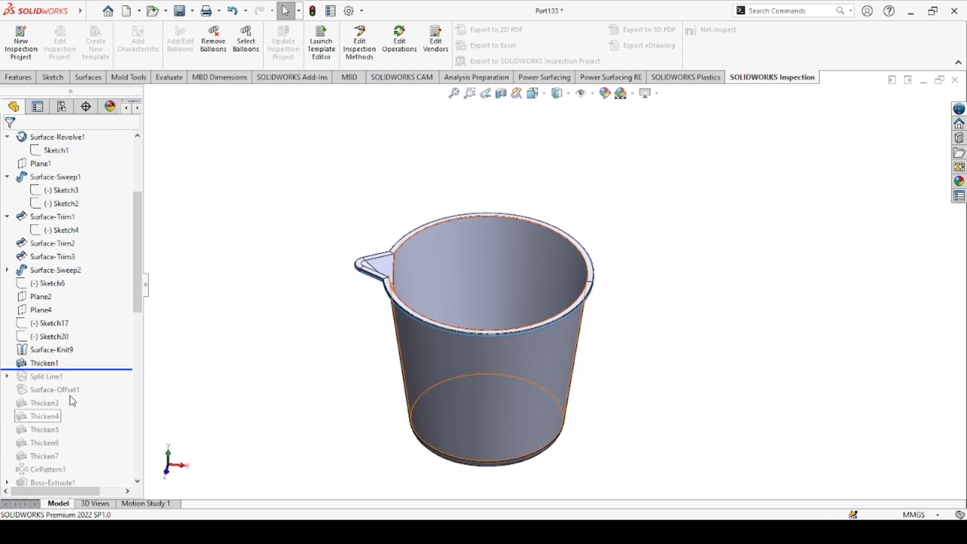
mouse_move(87, 370)
left_mouse_down()
mouse_move(88, 384)
mouse_move(96, 362)
left_mouse_up()
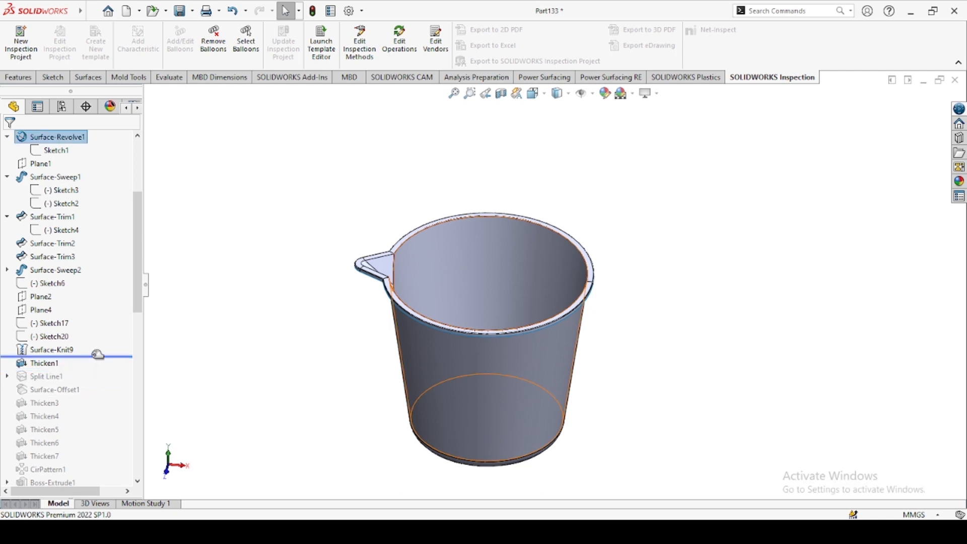
Roll forward past Split Line1, open its Sketch21, examine the four-heart and centre-circle pattern with its dimensions, and exit the sketch.
left_click_drag(97, 354, 97, 381)
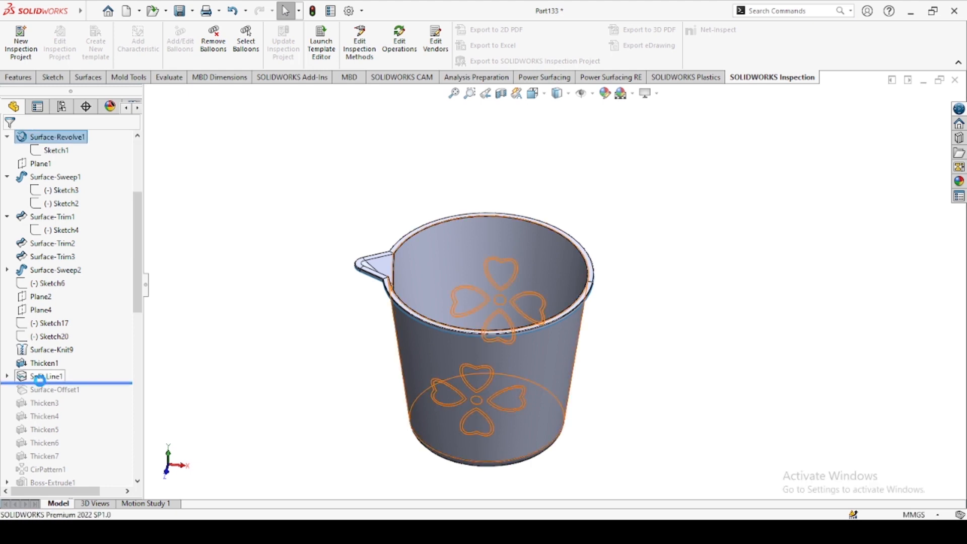
left_click(7, 376)
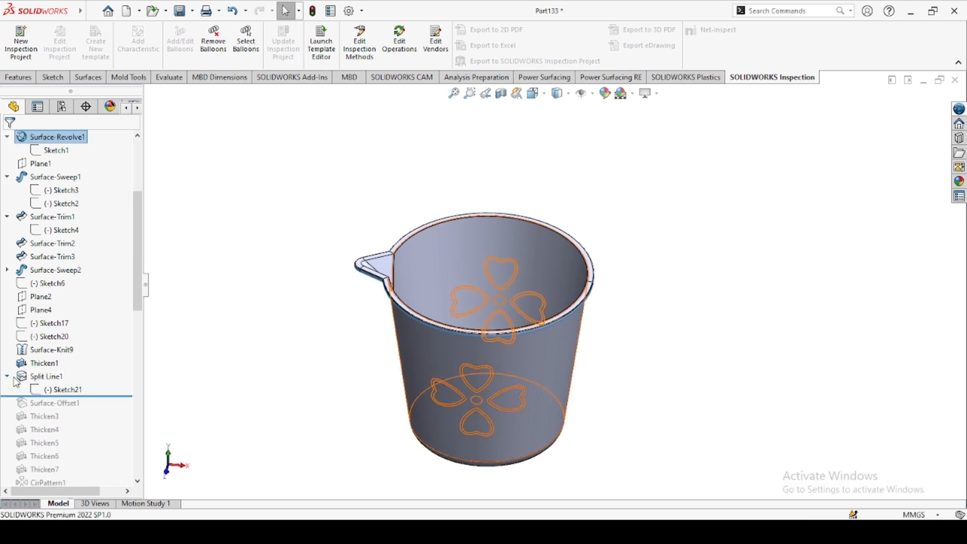
left_click(48, 388)
left_click(55, 360)
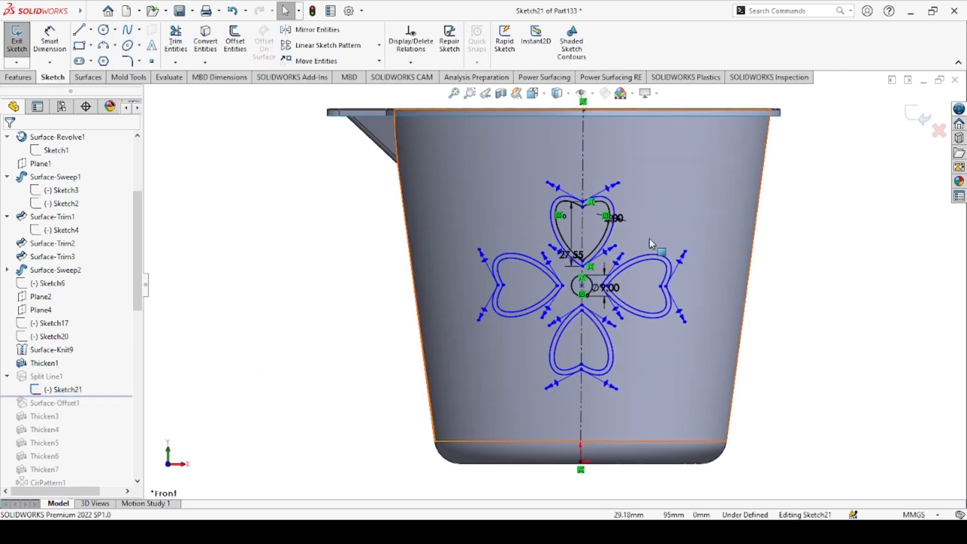
scroll(649, 236, "down", 5)
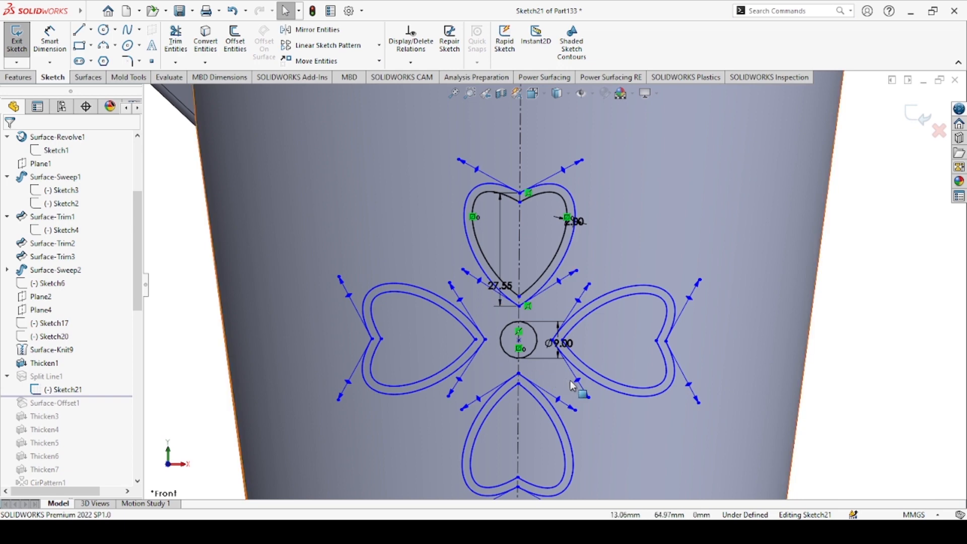
scroll(585, 376, "up", 4)
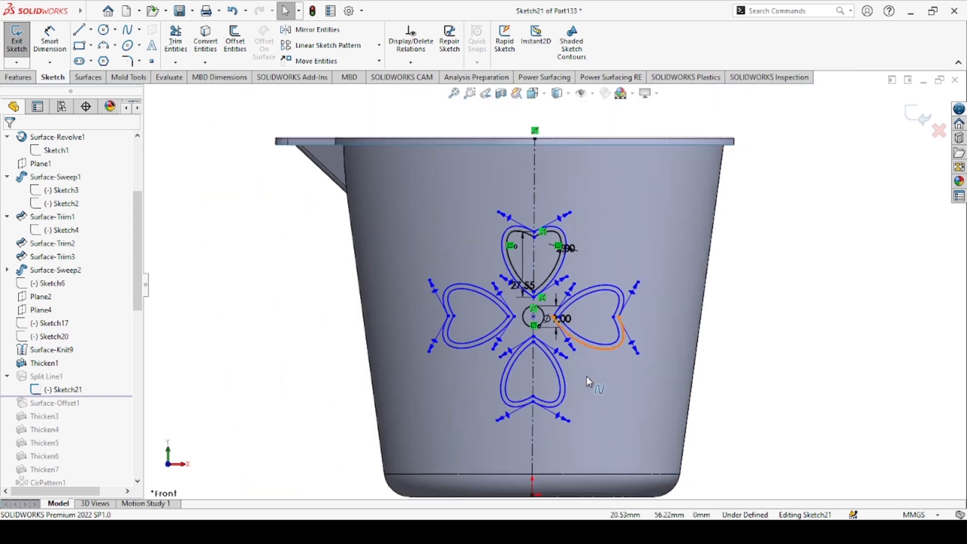
scroll(586, 376, "up", 1)
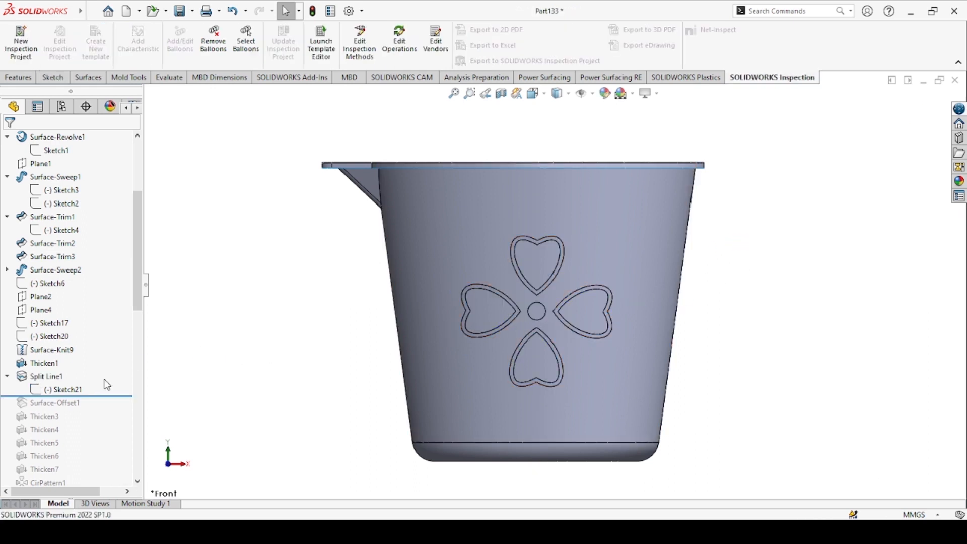
Roll forward past Surface-Offset1, open its definition, examine the offset heart and circle faces up close, and accept it.
left_click_drag(104, 396, 114, 409)
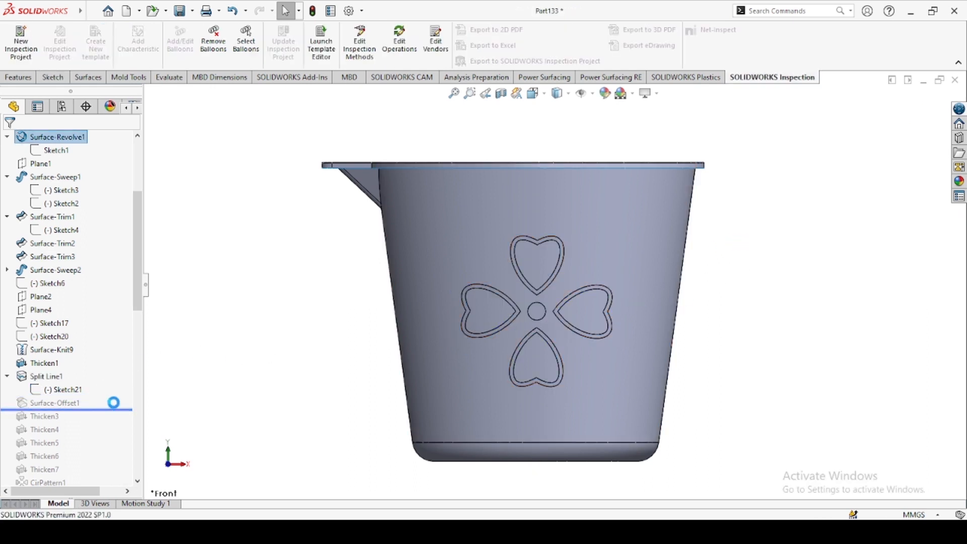
left_click(65, 405)
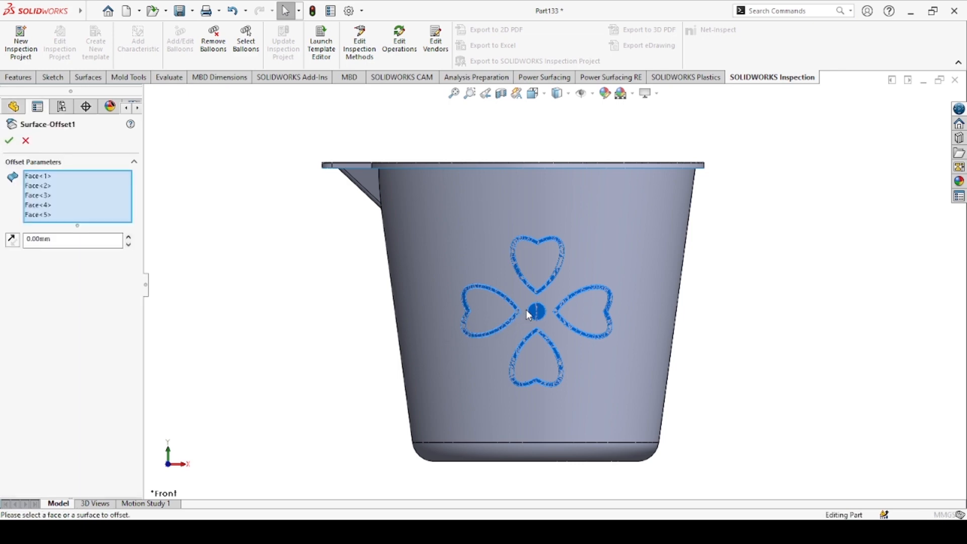
scroll(548, 265, "down", 5)
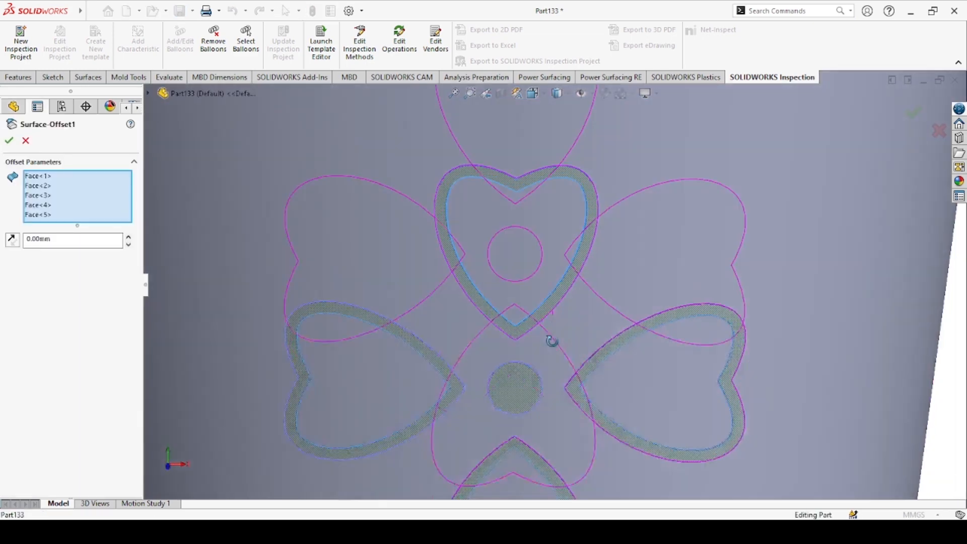
middle_click_drag(553, 342, 499, 408)
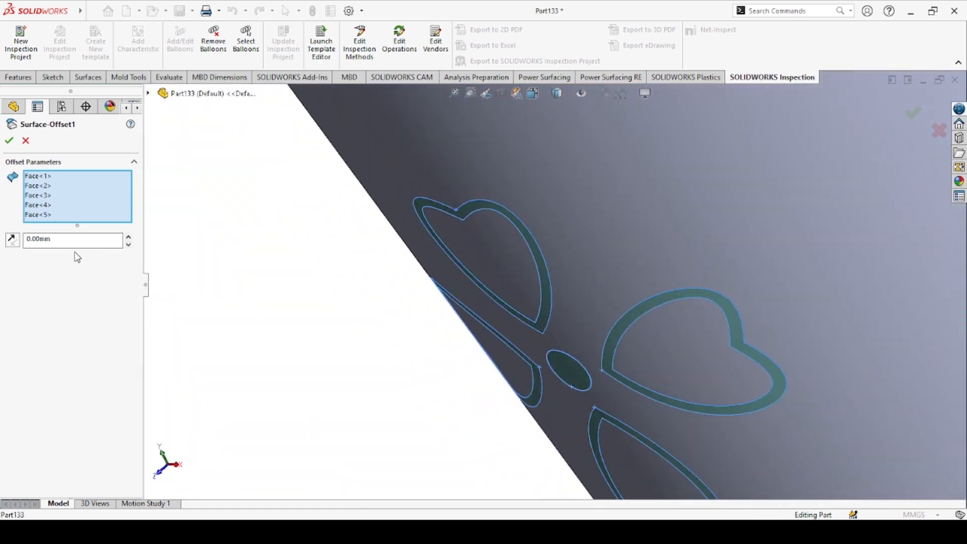
left_click(9, 141)
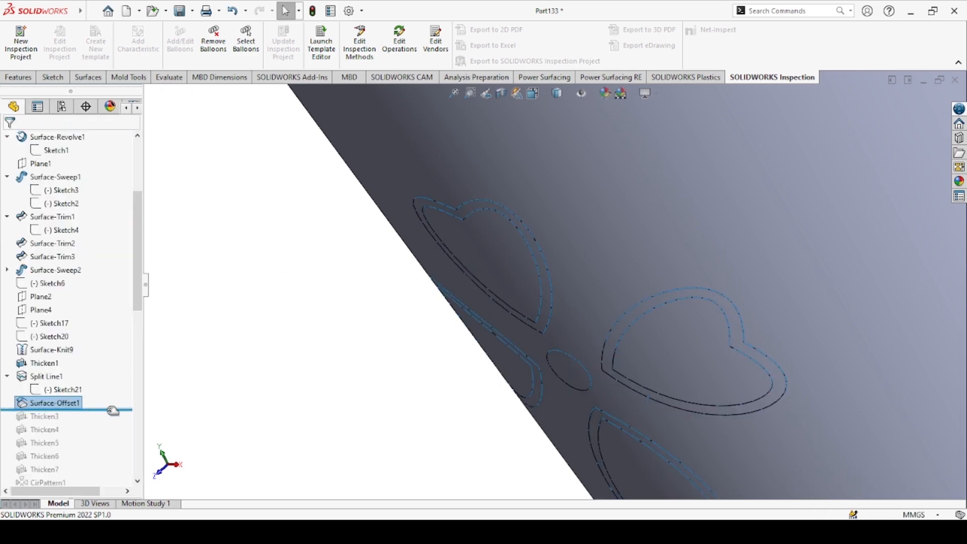
Roll the model forward past Thicken3 and examine the thickened outline of the first heart.
left_click_drag(114, 408, 64, 425)
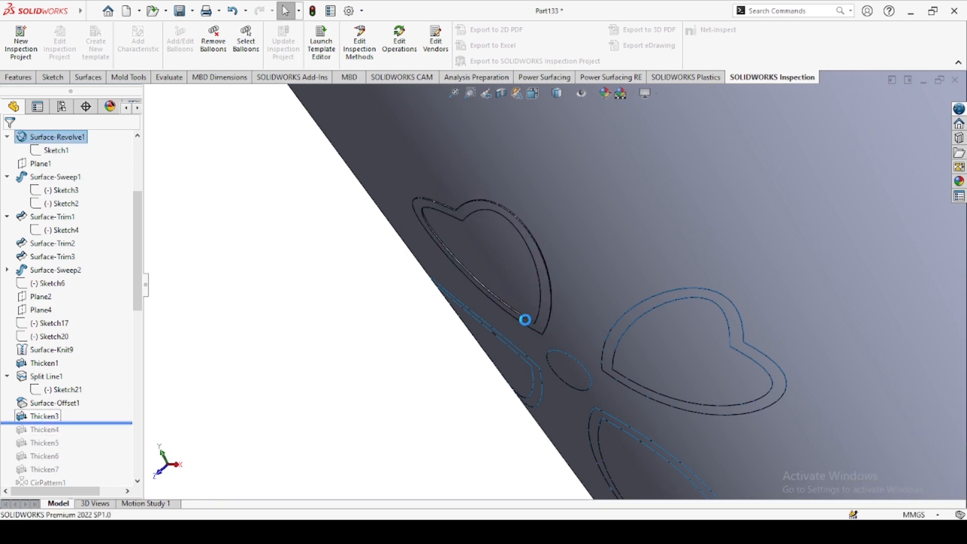
scroll(543, 284, "down", 5)
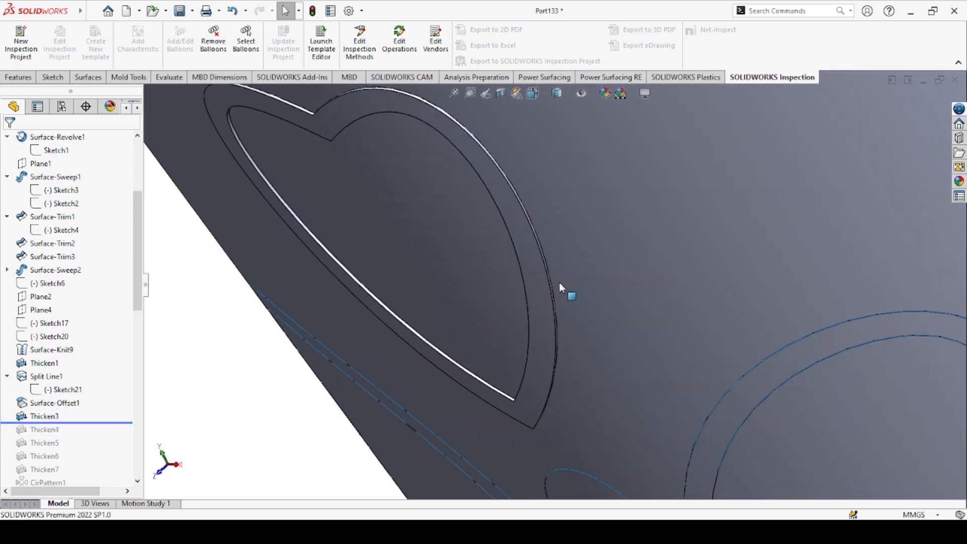
scroll(544, 305, "up", 8)
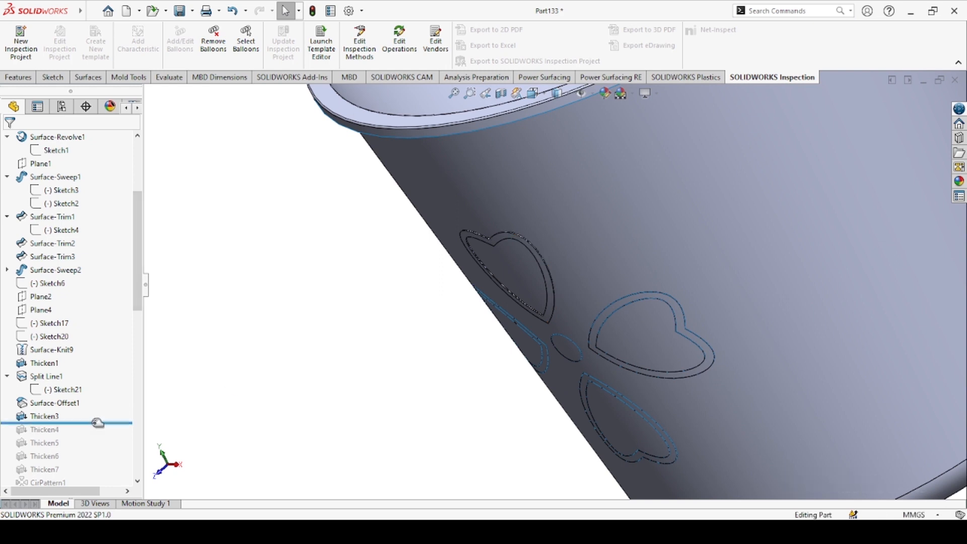
Roll forward past Thicken4 through Thicken7 and examine the remaining thickened hearts and centre circle on the cup wall.
left_click_drag(97, 423, 63, 468)
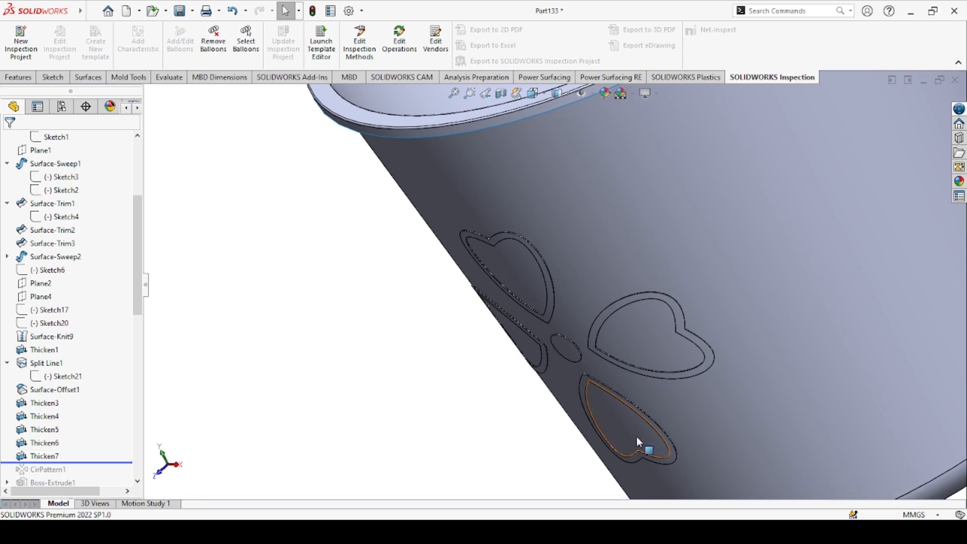
scroll(685, 373, "down", 4)
middle_click_drag(574, 408, 589, 354)
scroll(574, 360, "up", 5)
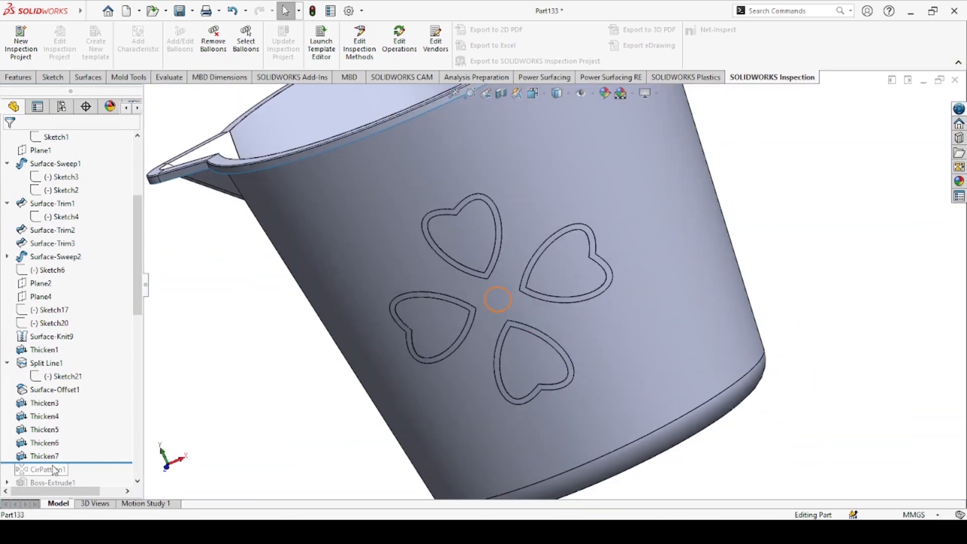
Roll forward past CirPattern1, review its direction edge, spacing and patterned bodies, accept the definition, and inspect the hearts around the cup.
scroll(54, 470, "down", 2)
left_click_drag(93, 382, 86, 398)
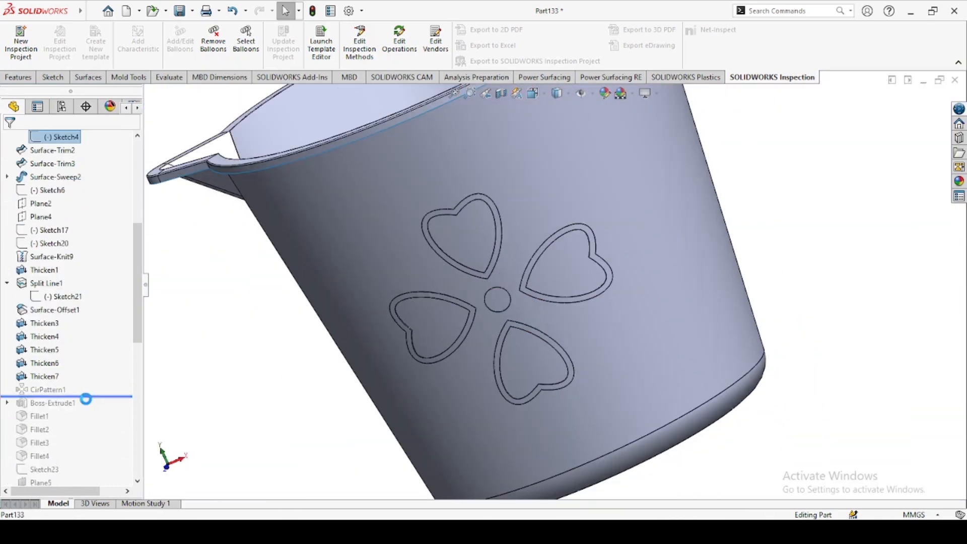
left_click(48, 391)
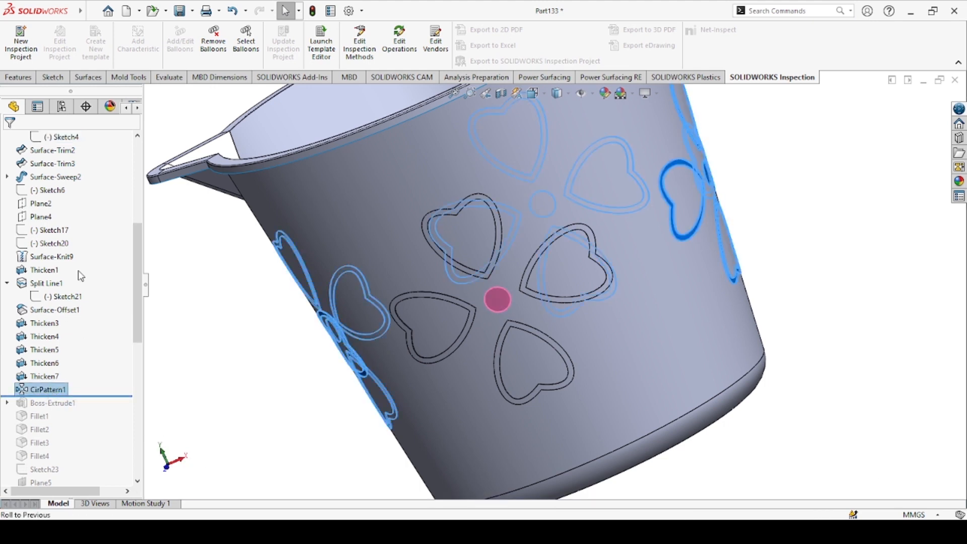
left_click(66, 218)
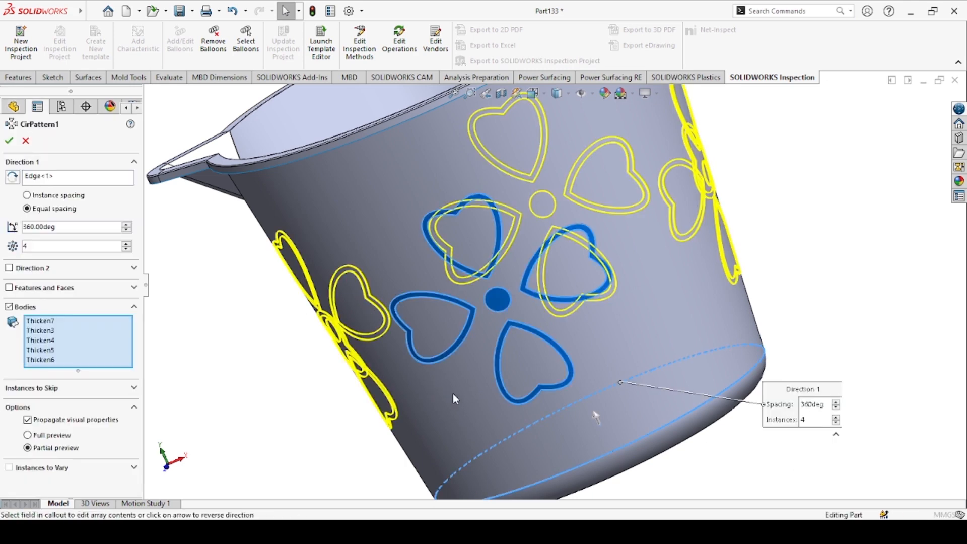
left_click(70, 180)
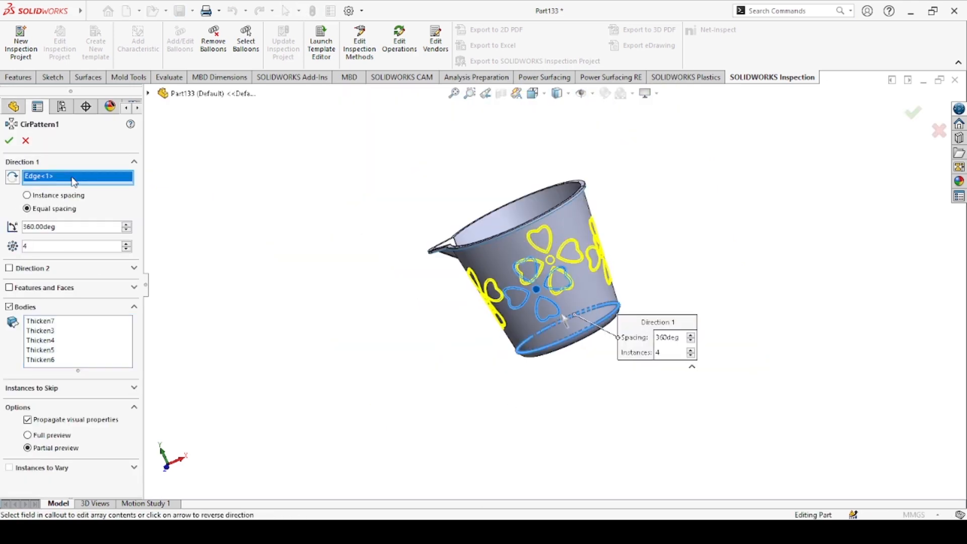
scroll(554, 351, "down", 3)
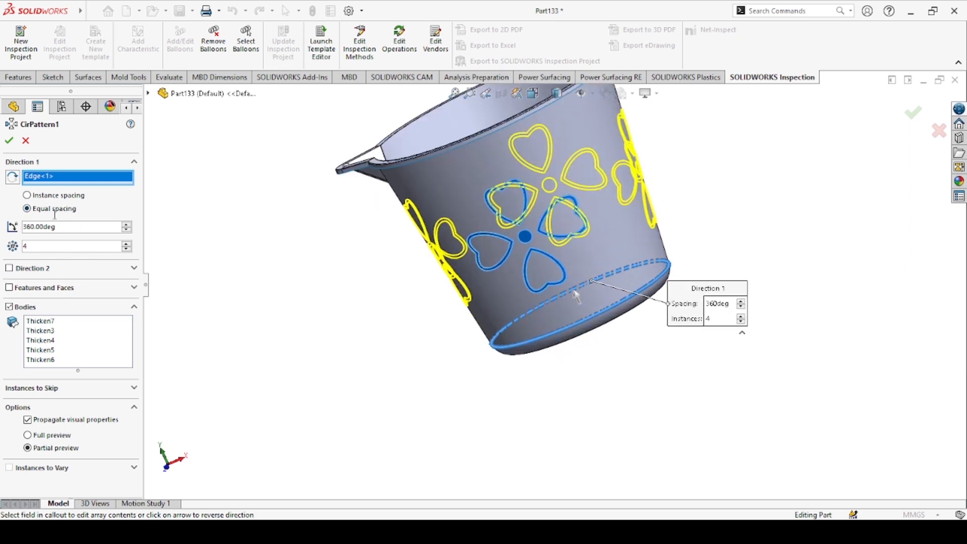
left_click(8, 143)
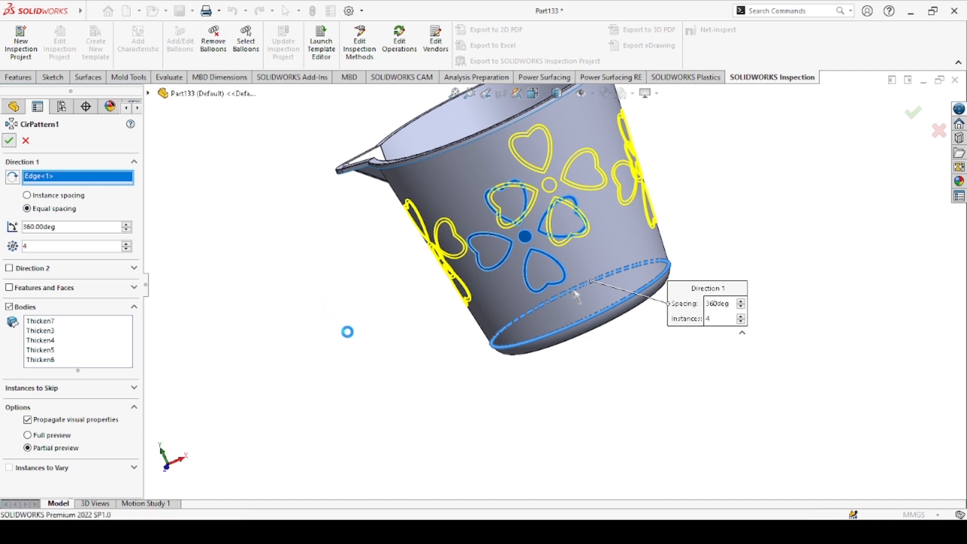
scroll(461, 317, "up", 3)
scroll(610, 137, "down", 3)
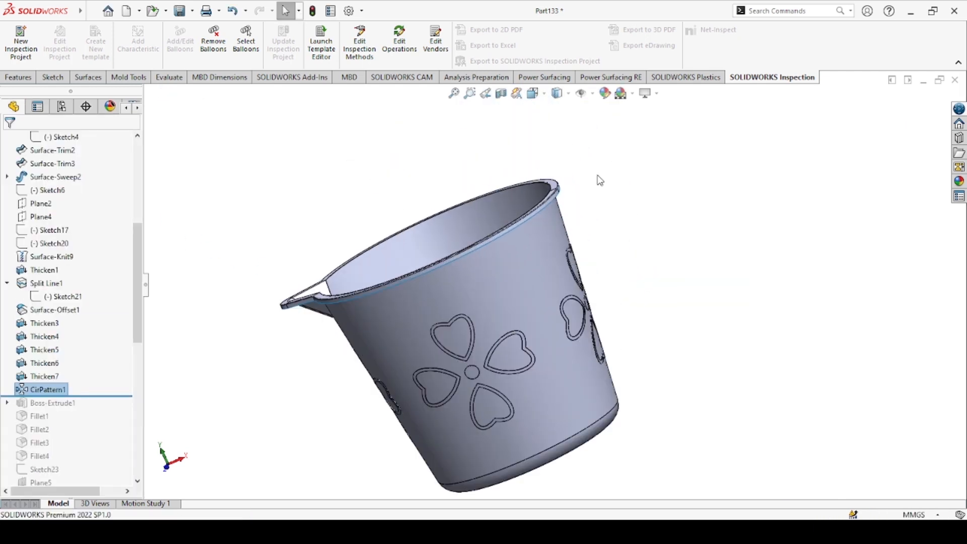
scroll(598, 176, "down", 1)
scroll(360, 427, "up", 2)
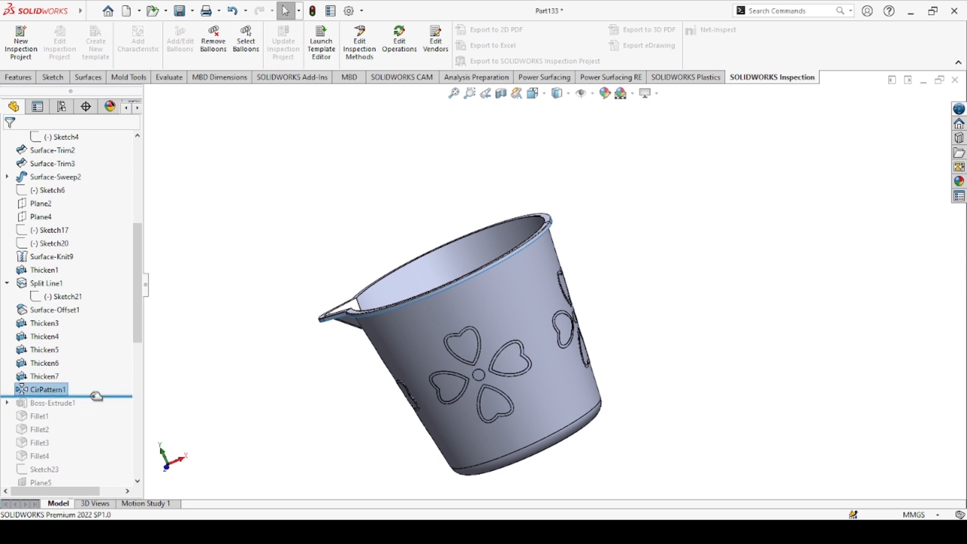
Roll forward past Boss-Extrude1 and highlight it to examine the raised ring on the underside of the cup.
left_click_drag(93, 396, 92, 409)
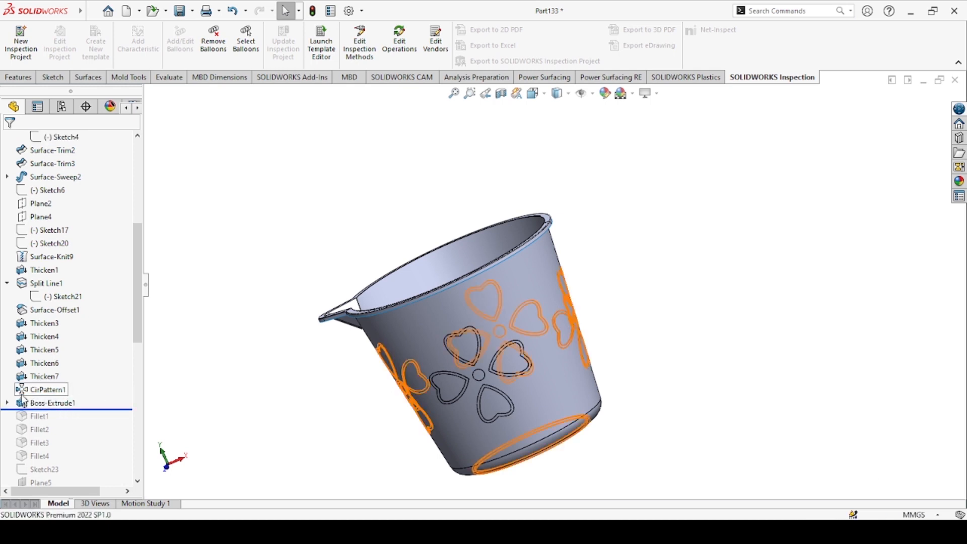
left_click(35, 405)
middle_click_drag(413, 498, 419, 251)
scroll(565, 325, "down", 8)
middle_click_drag(644, 327, 663, 222)
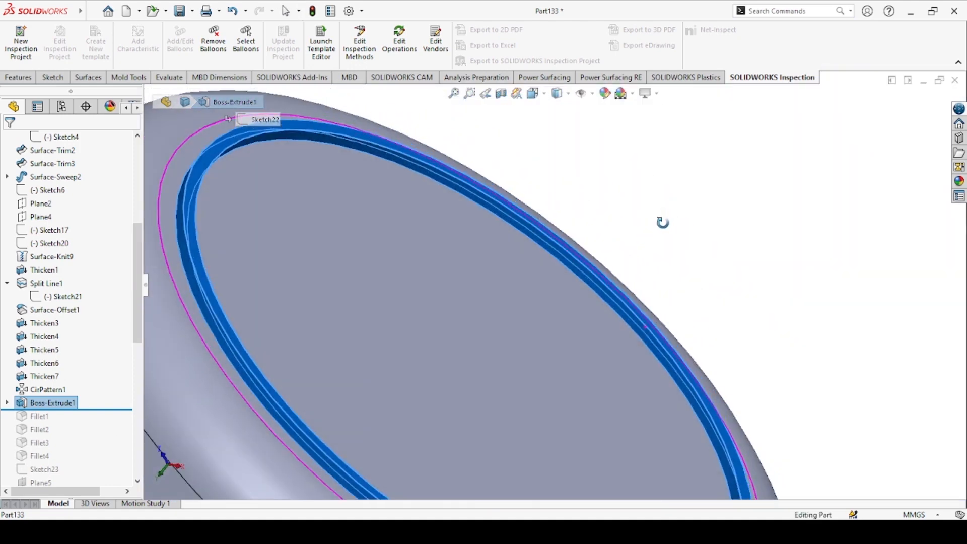
scroll(617, 276, "up", 5)
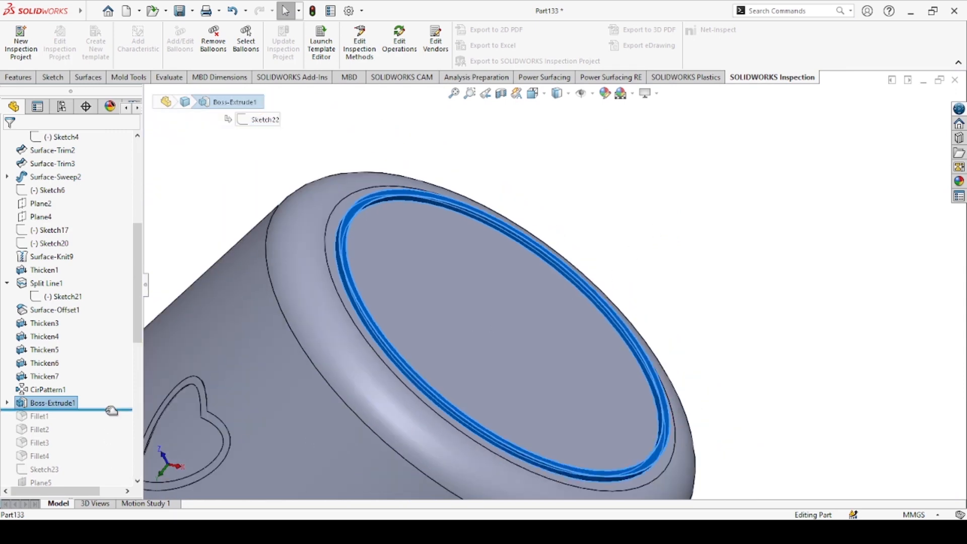
Roll forward past Fillet1 and highlight it to examine the rounded edges along the rim and spout.
left_click_drag(112, 409, 110, 422)
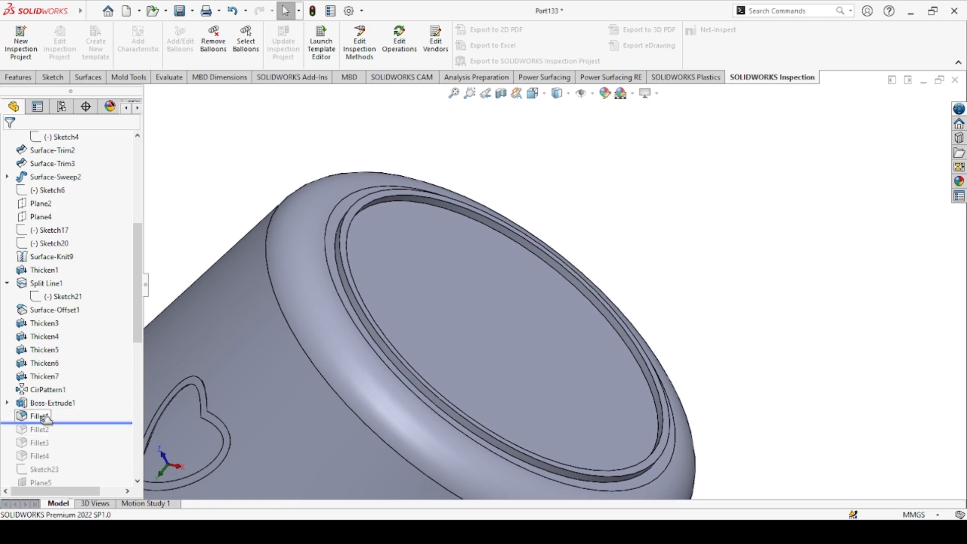
scroll(356, 382, "up", 5)
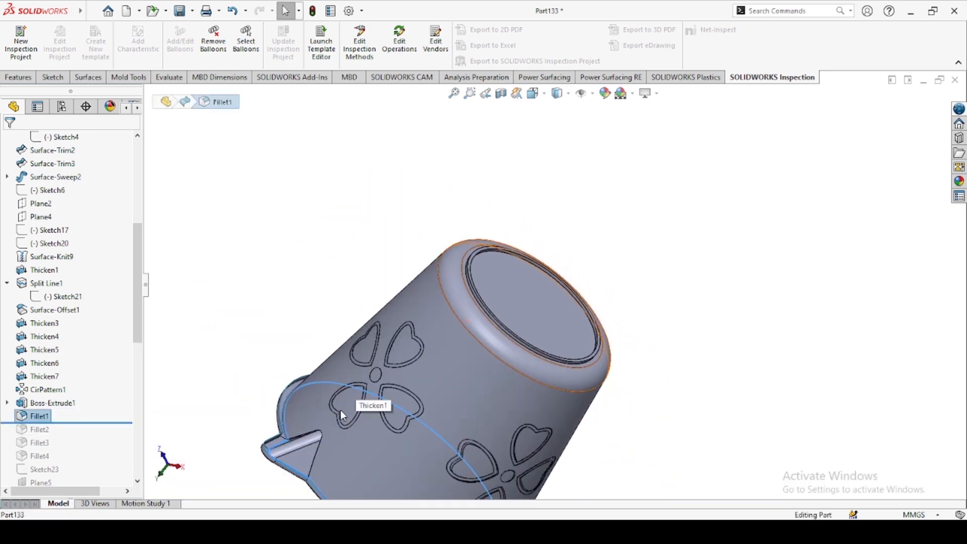
middle_click_drag(341, 410, 491, 209)
scroll(308, 398, "down", 4)
scroll(539, 348, "down", 5)
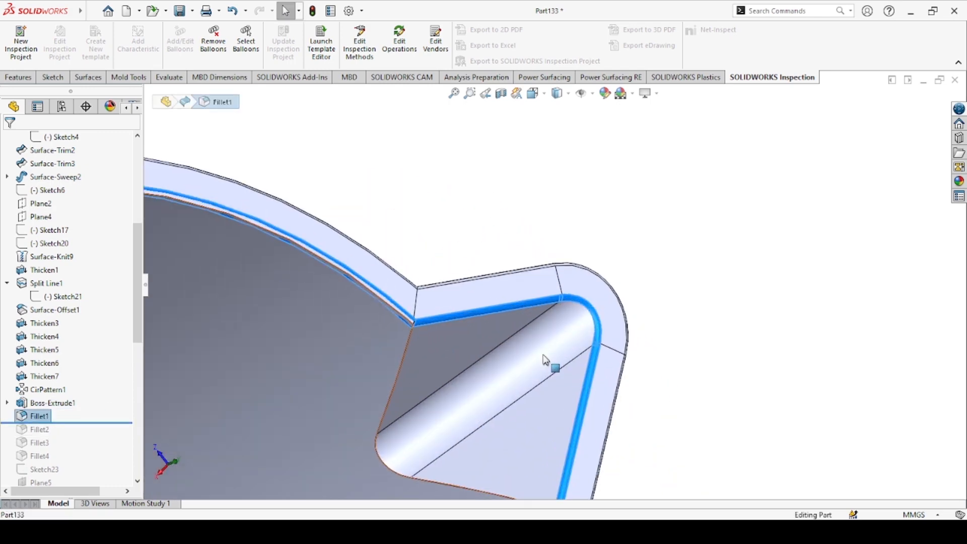
middle_click_drag(600, 376, 529, 304)
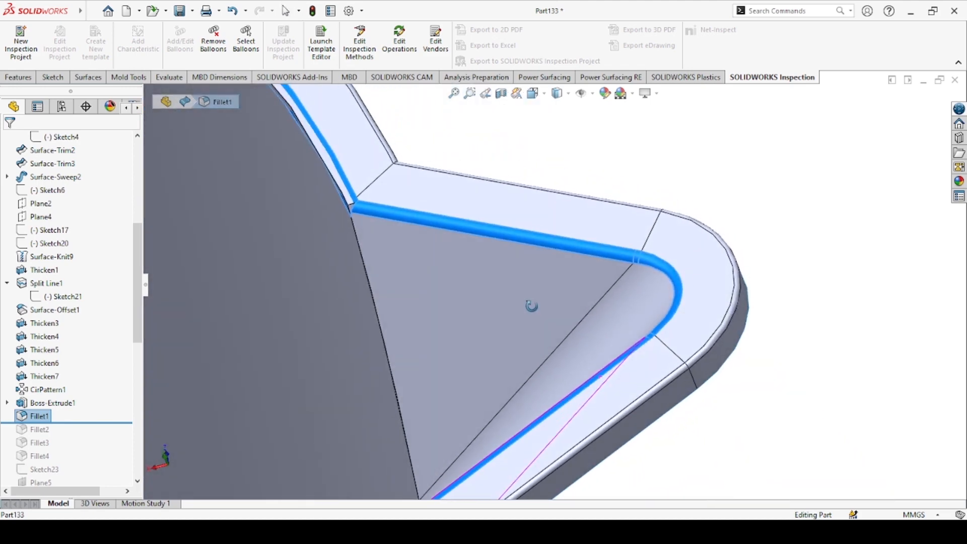
Roll forward past Fillet2, highlight it at the inner rim, and continue past Fillet3 and Fillet4.
left_click_drag(85, 423, 37, 430)
left_click(35, 429)
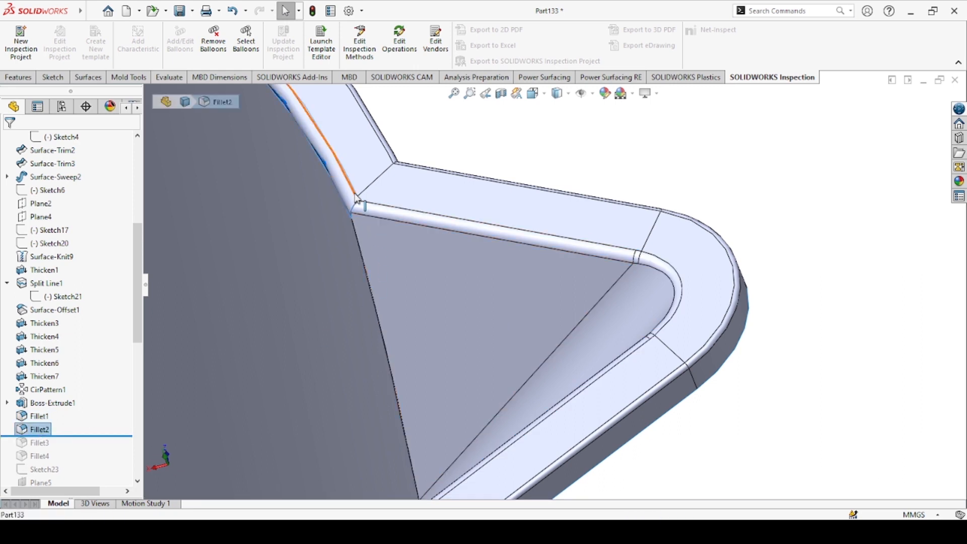
left_click_drag(120, 435, 70, 462)
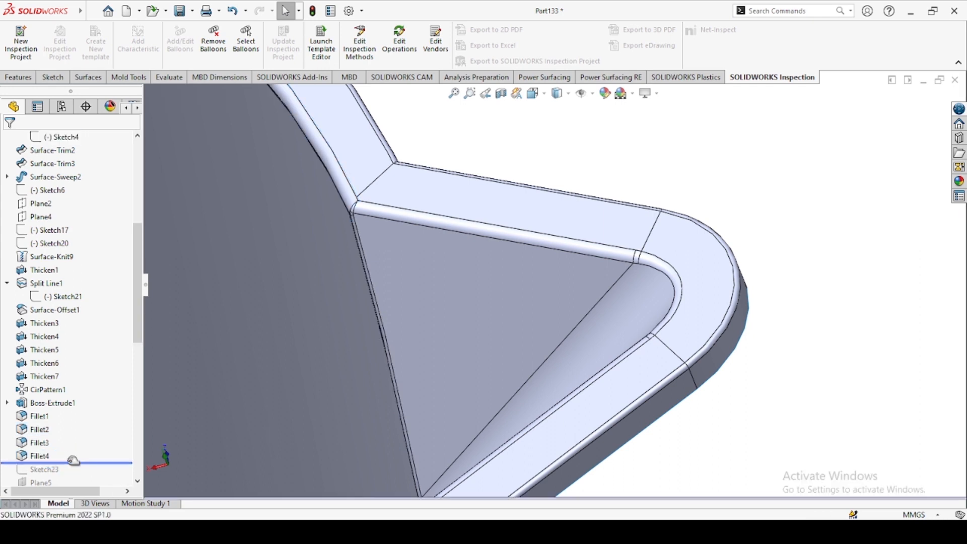
Roll the model forward past Sketch23 and examine the whole cup from above the rim.
scroll(140, 332, "down", 6)
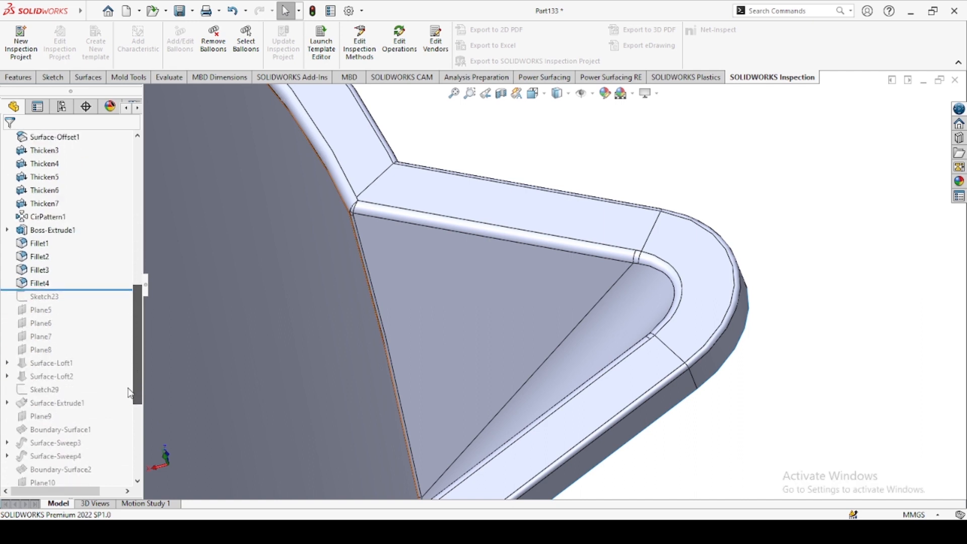
left_click_drag(95, 235, 95, 252)
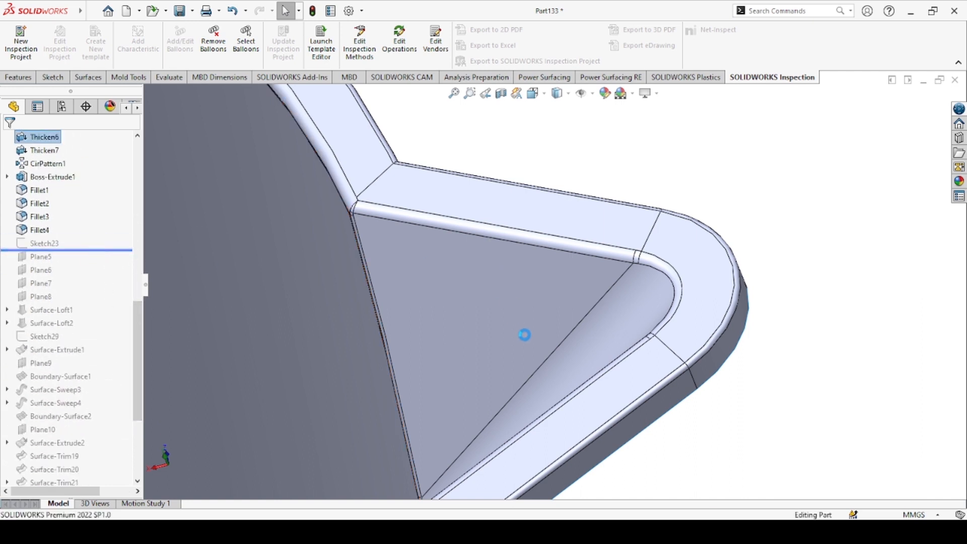
scroll(525, 334, "up", 10)
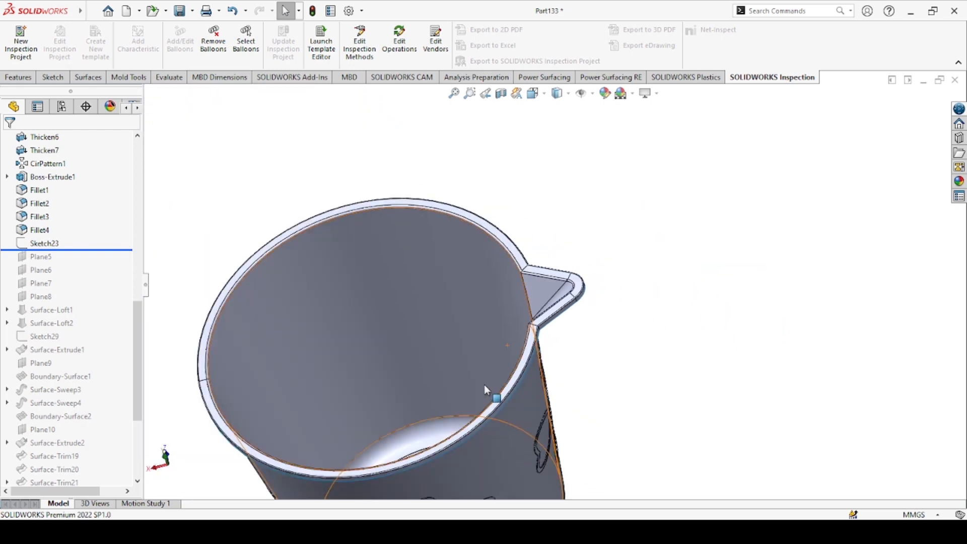
middle_click_drag(484, 385, 506, 339)
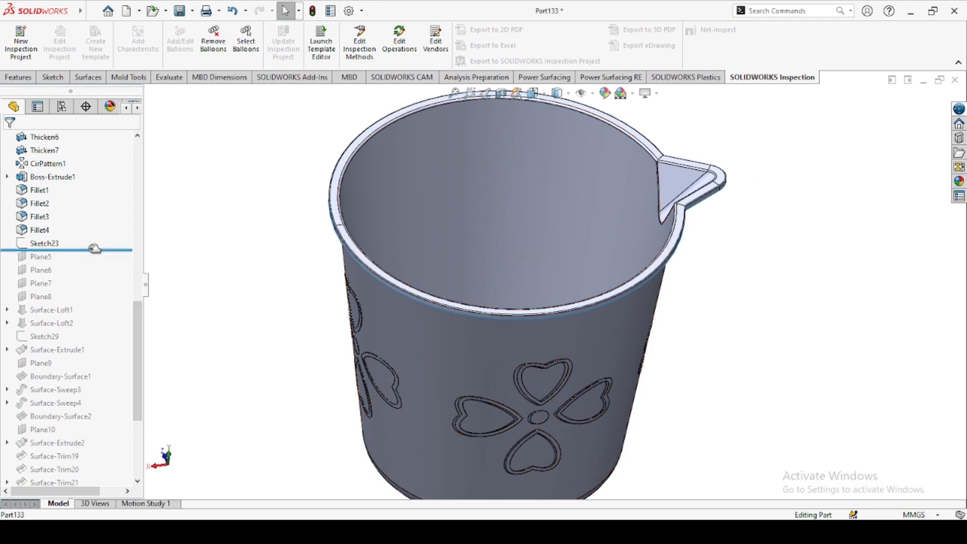
Roll forward past Plane5 and highlight it to examine its position beside the cup.
mouse_move(96, 247)
left_mouse_down()
mouse_move(95, 262)
mouse_move(76, 264)
left_mouse_up()
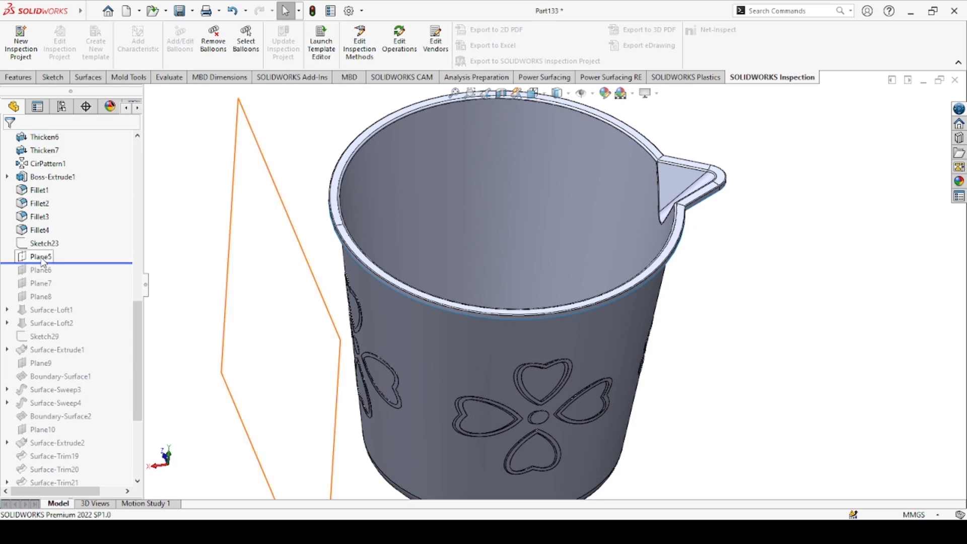
left_click(64, 261)
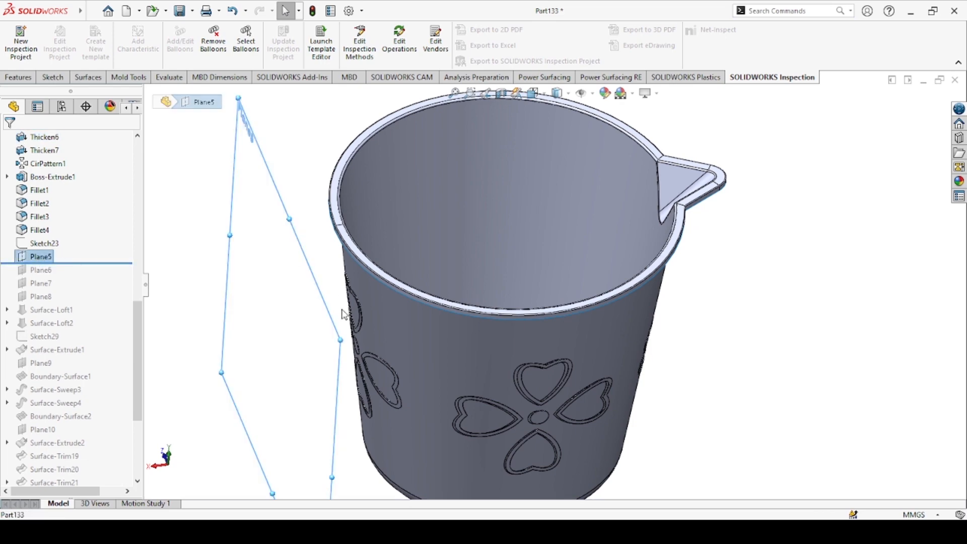
key("z")
middle_click_drag(397, 325, 276, 298)
Roll the model forward past Plane6, Plane7 and Plane8, and past the Surface-Loft1 handle surface.
left_click_drag(106, 264, 79, 300)
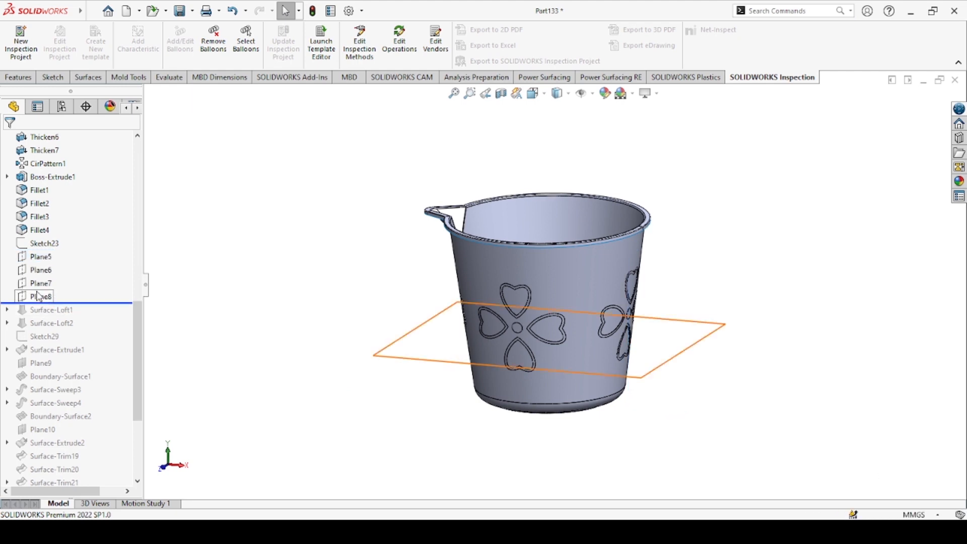
left_click_drag(80, 302, 86, 315)
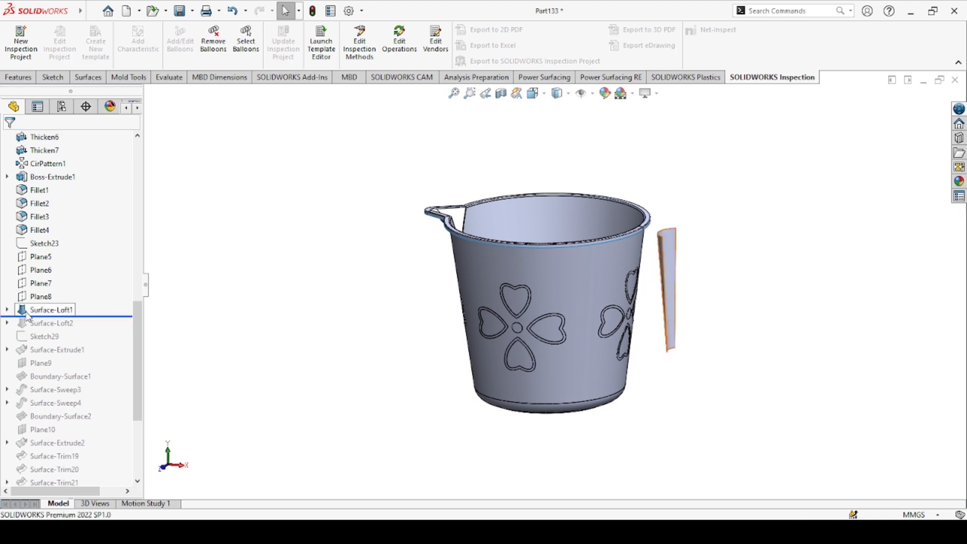
Expand Surface-Loft1, open its Sketch25 arc profile for inspection beside the cup, and close the sketch.
left_click(7, 310)
left_click(62, 322)
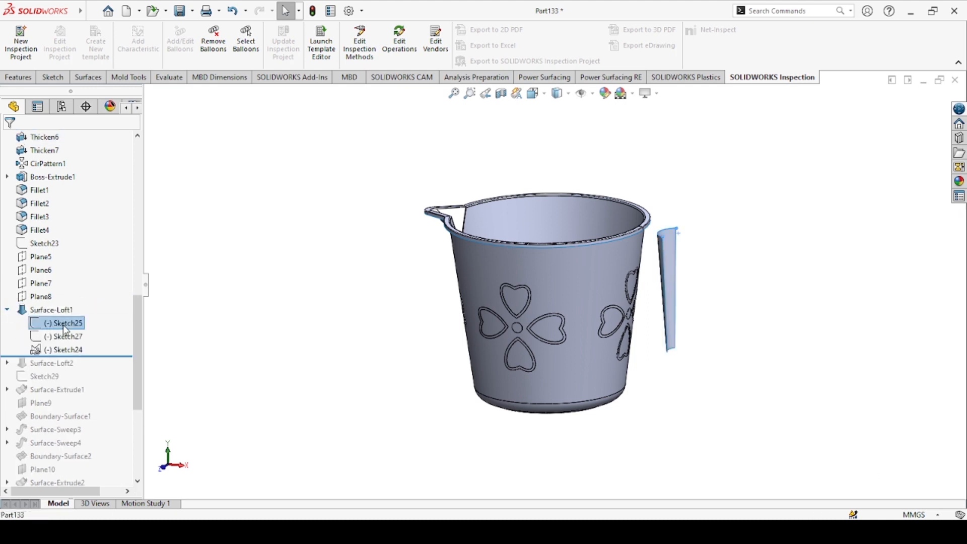
scroll(677, 236, "down", 8)
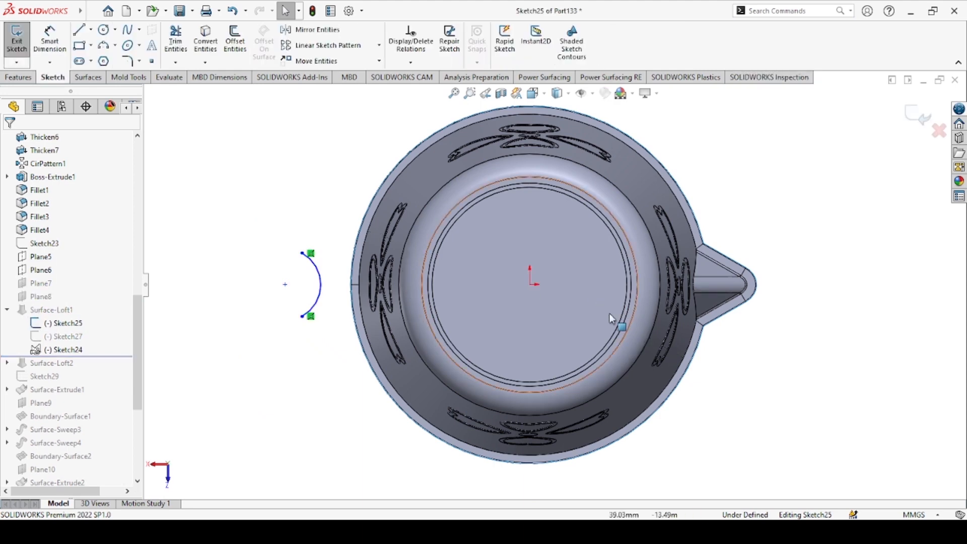
scroll(310, 296, "down", 5)
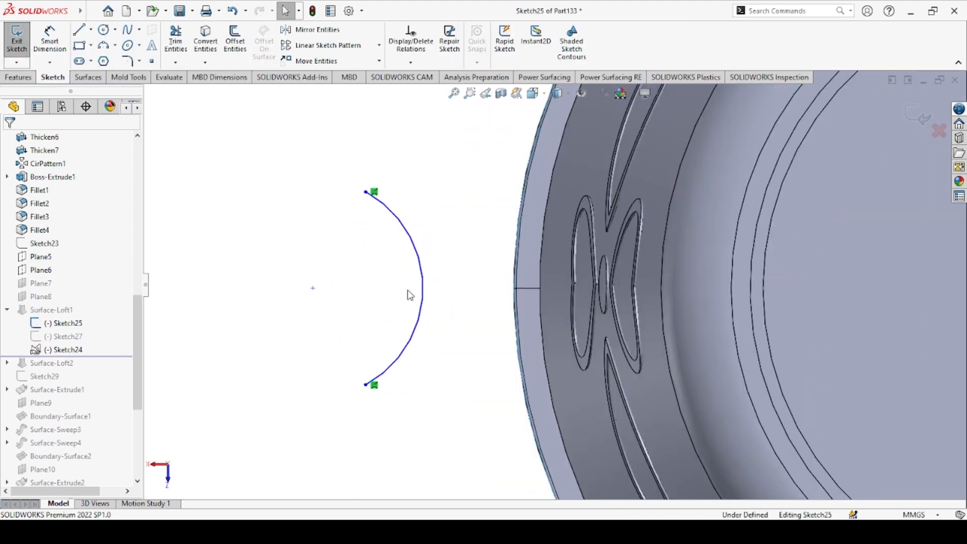
scroll(407, 289, "up", 3)
scroll(443, 309, "up", 7)
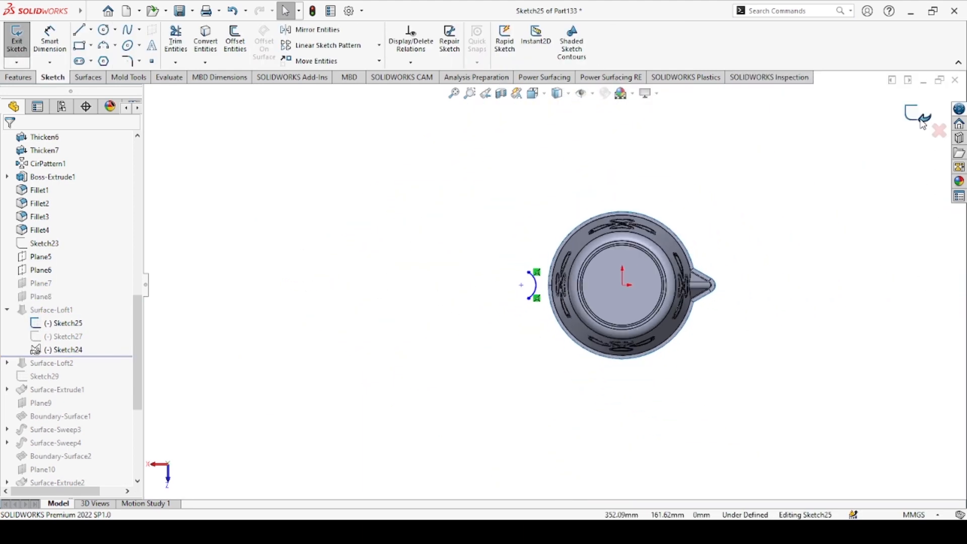
left_click(922, 121)
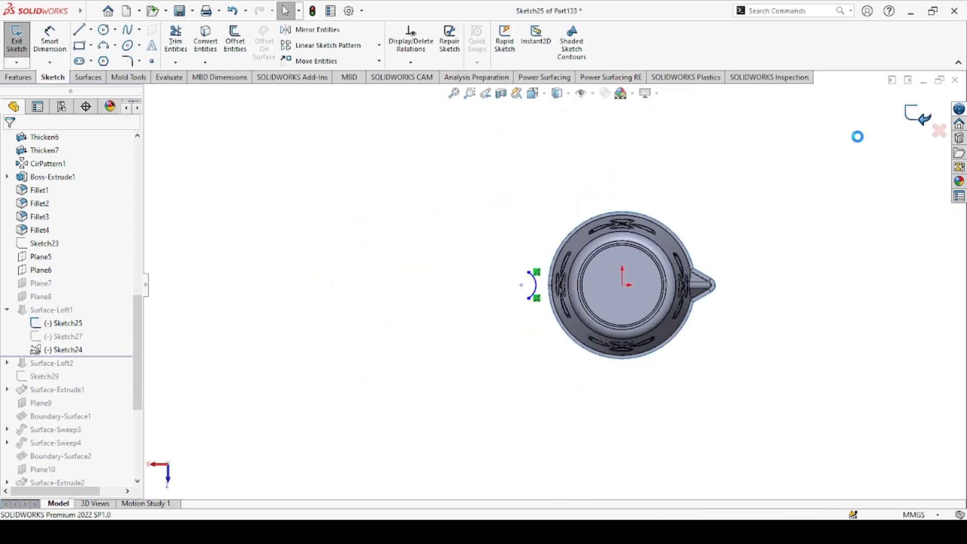
Open Sketch27, examine the handle loft's second arc profile from an angle, and exit the sketch.
left_click(68, 336)
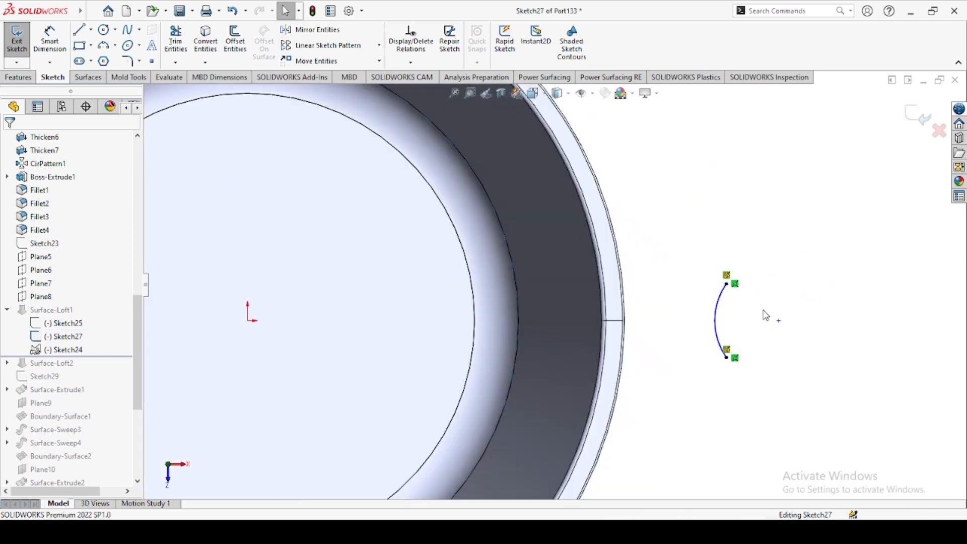
mouse_move(766, 315)
middle_mouse_down()
mouse_move(716, 267)
mouse_move(755, 329)
middle_mouse_up()
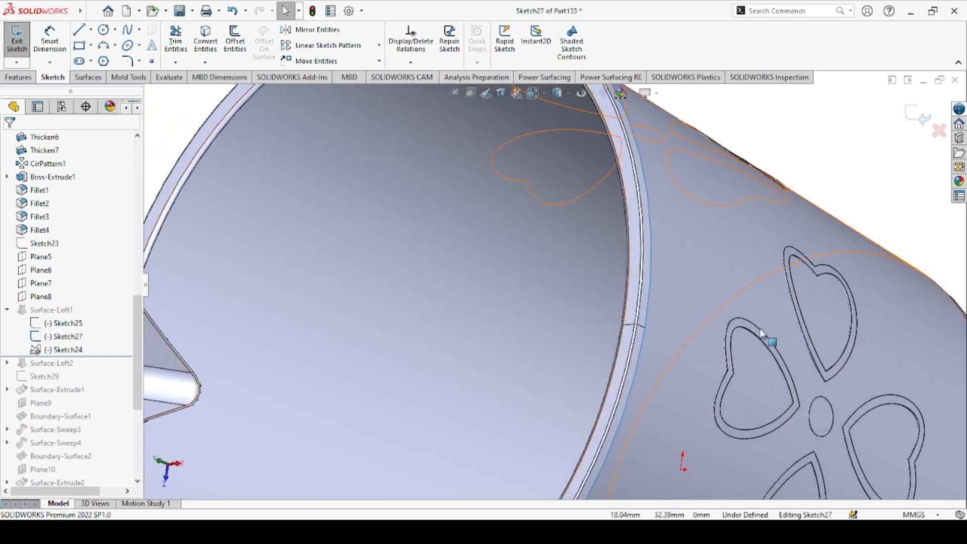
scroll(755, 329, "up", 5)
scroll(755, 327, "down", 4)
scroll(688, 355, "down", 3)
scroll(624, 340, "up", 1)
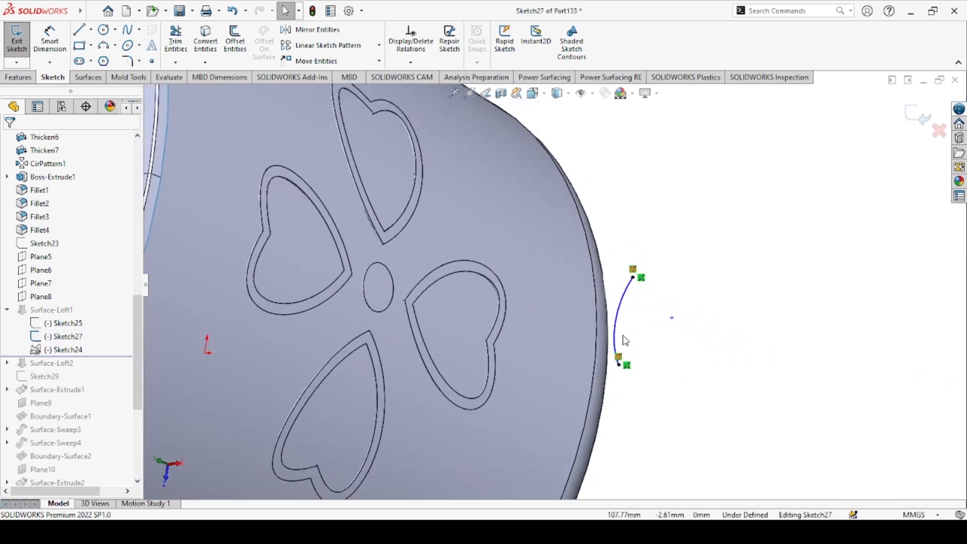
left_click(916, 114)
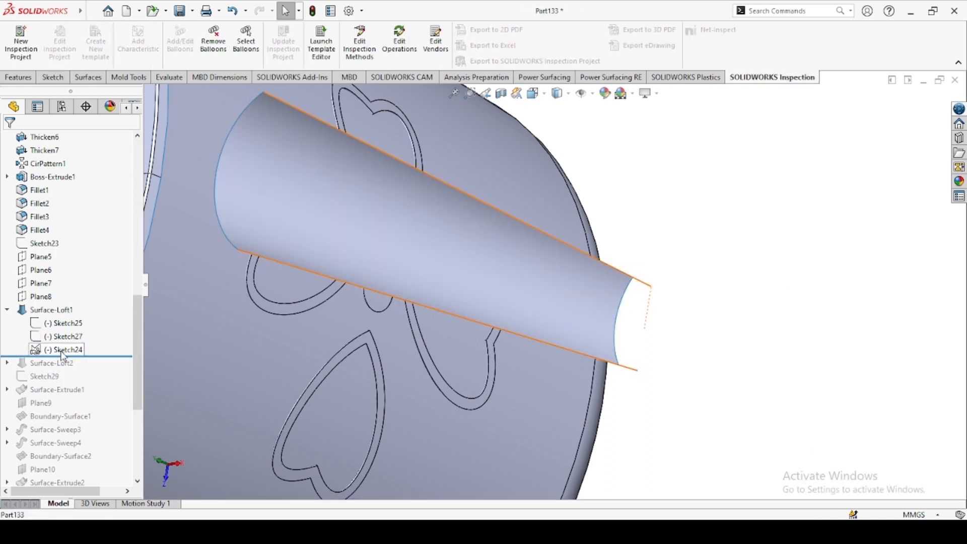
Review the Surface-Loft1 definition with profiles Sketch25 and Sketch27 and its two guide curves, then close it.
scroll(66, 351, "up", 3)
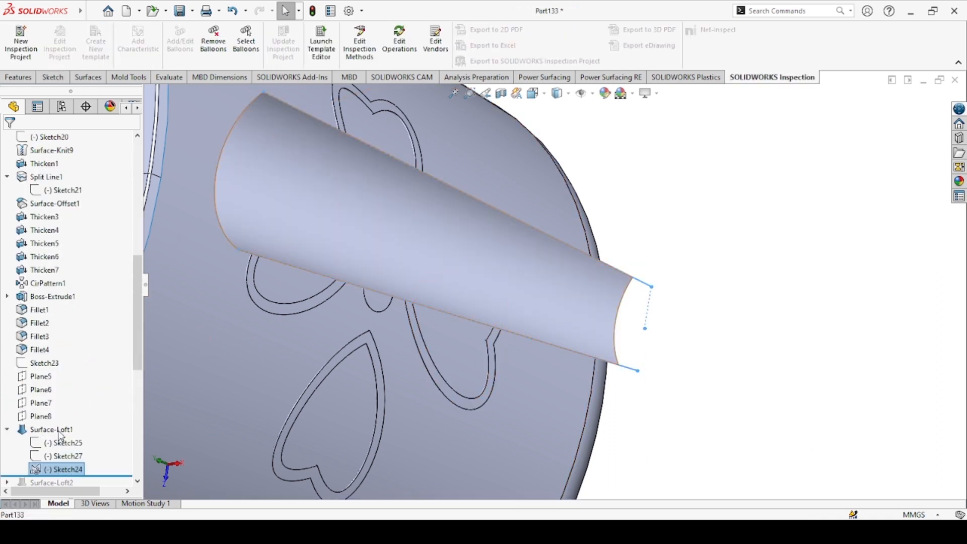
scroll(59, 429, "down", 3)
left_click(50, 310)
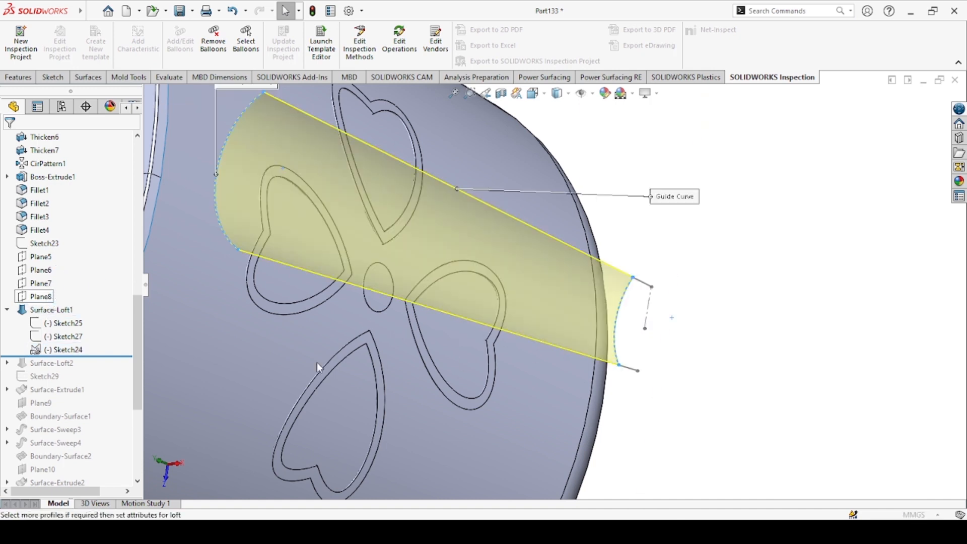
scroll(551, 320, "up", 6)
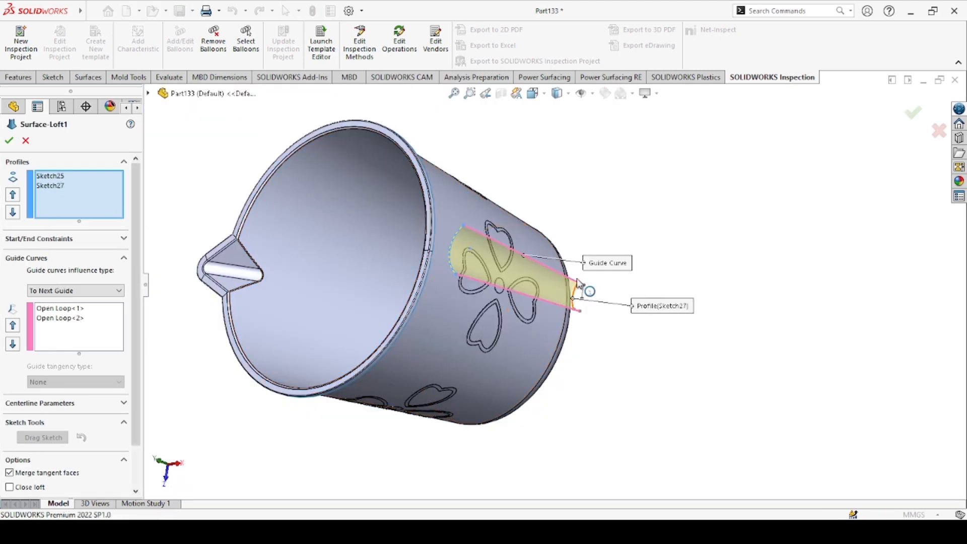
middle_click_drag(308, 310, 580, 196)
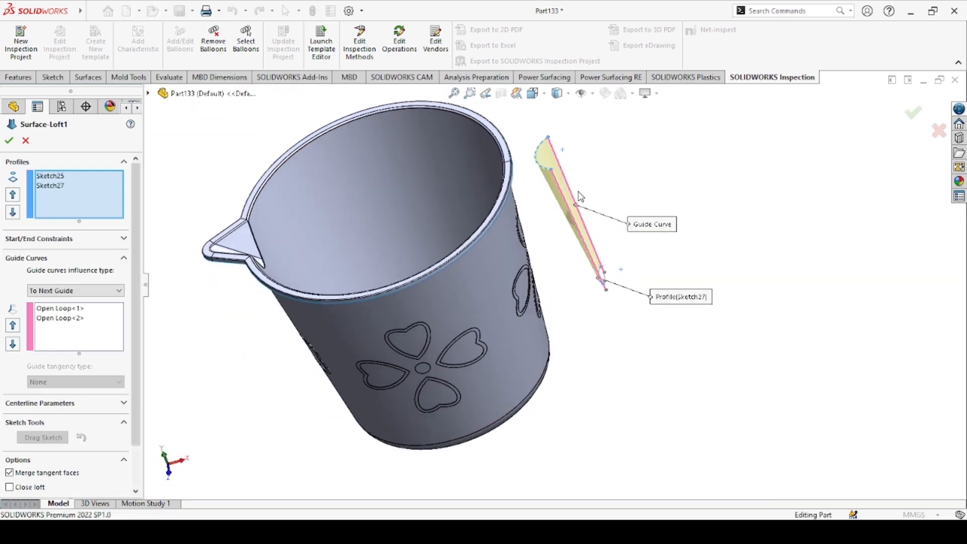
left_click(10, 141)
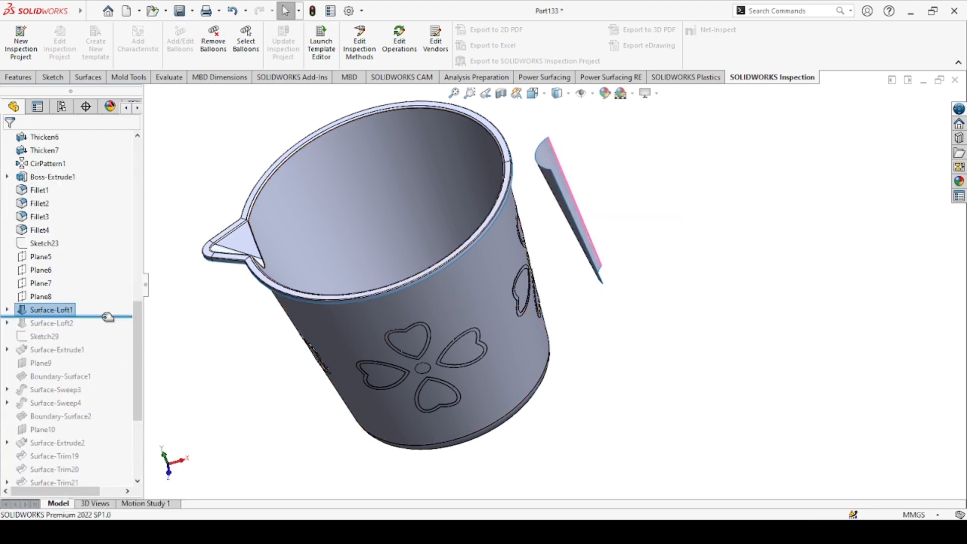
Roll the model forward past Surface-Loft2 and open its Sketch28 to examine the line at the handle's lower end.
left_click_drag(106, 317, 104, 327)
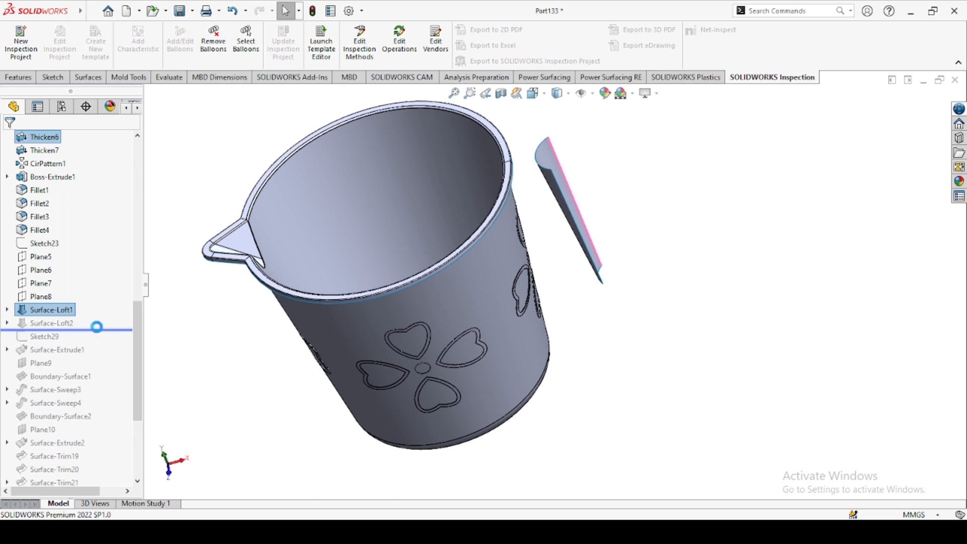
left_click(7, 323)
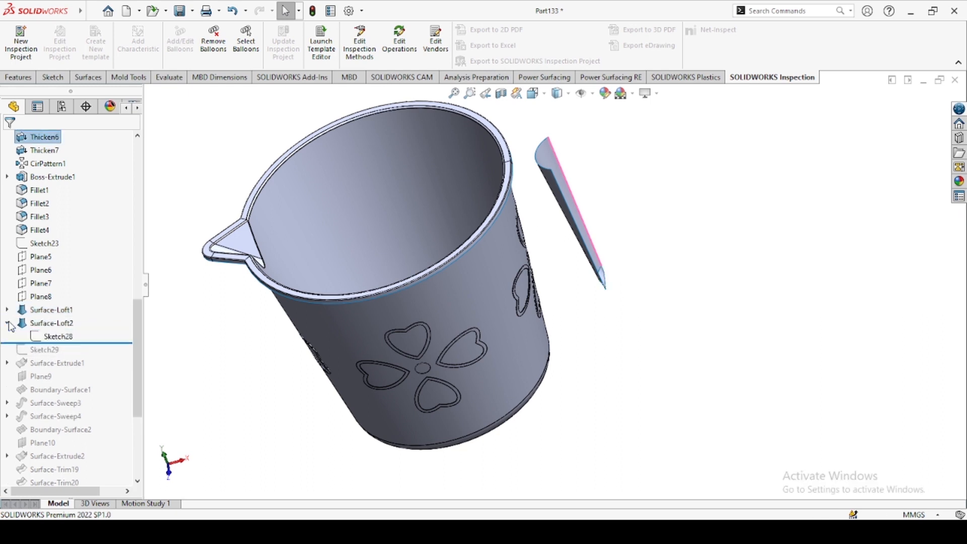
left_click(42, 340)
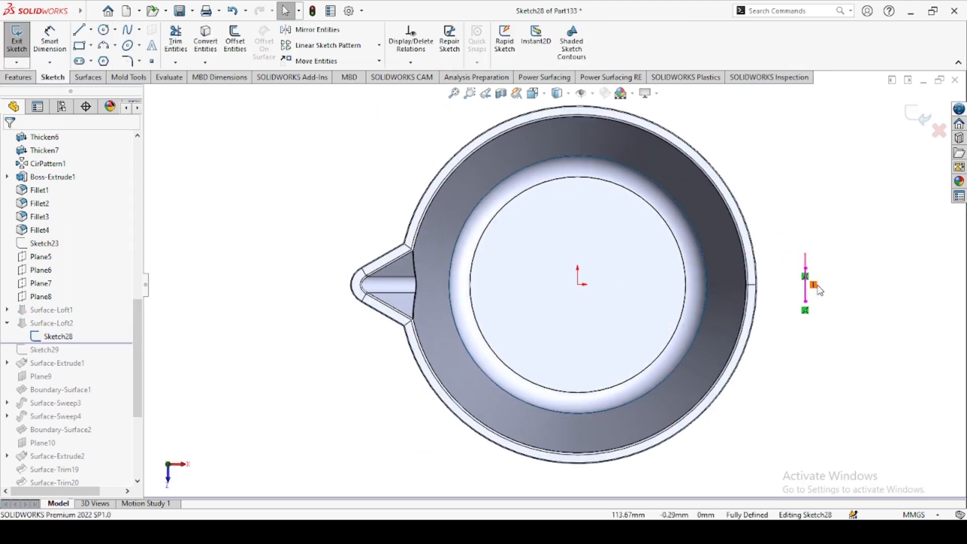
mouse_move(624, 277)
middle_mouse_down()
mouse_move(702, 243)
mouse_move(655, 282)
mouse_move(574, 315)
mouse_move(631, 271)
middle_mouse_up()
left_click(701, 272)
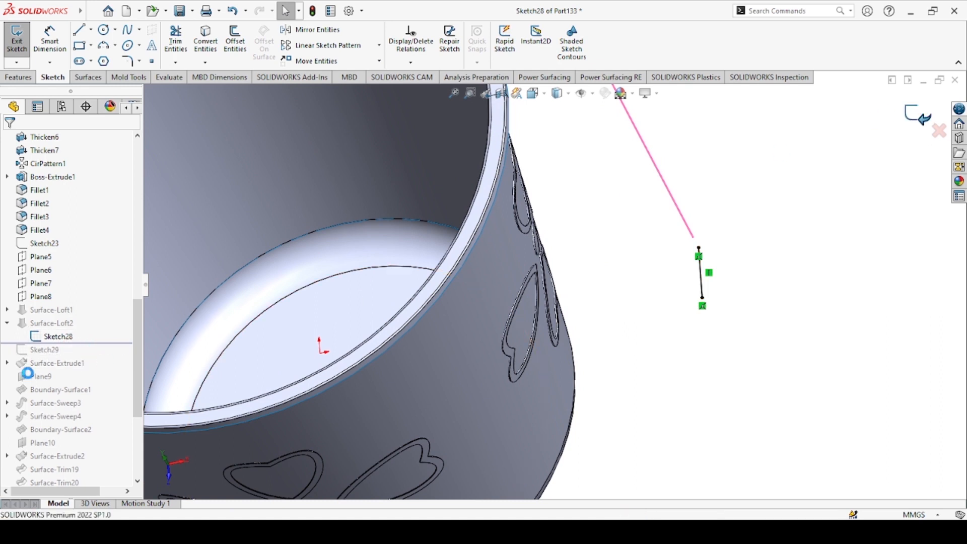
Roll forward past Sketch29 and highlight it to examine its place at the handle's lower tip.
left_click_drag(132, 350, 35, 348)
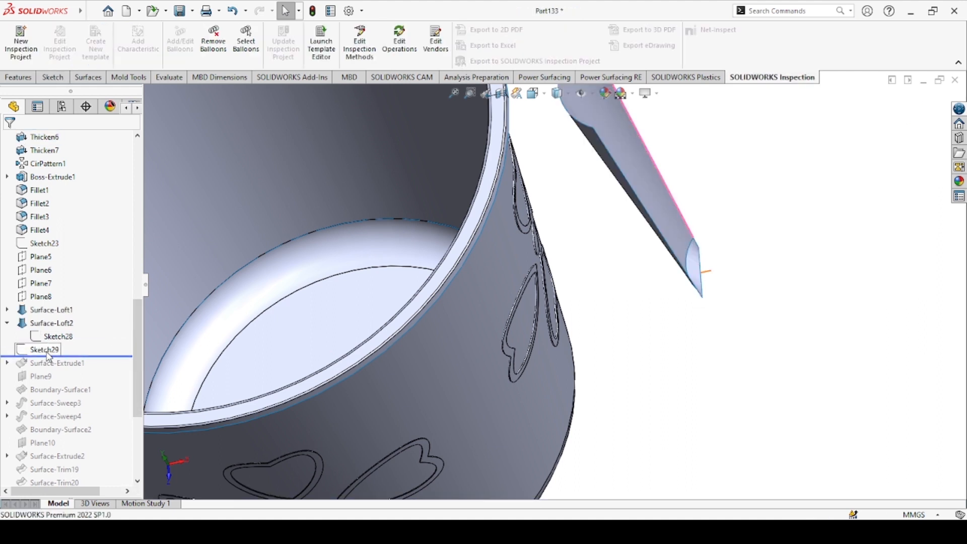
left_click(48, 351)
left_click(669, 347)
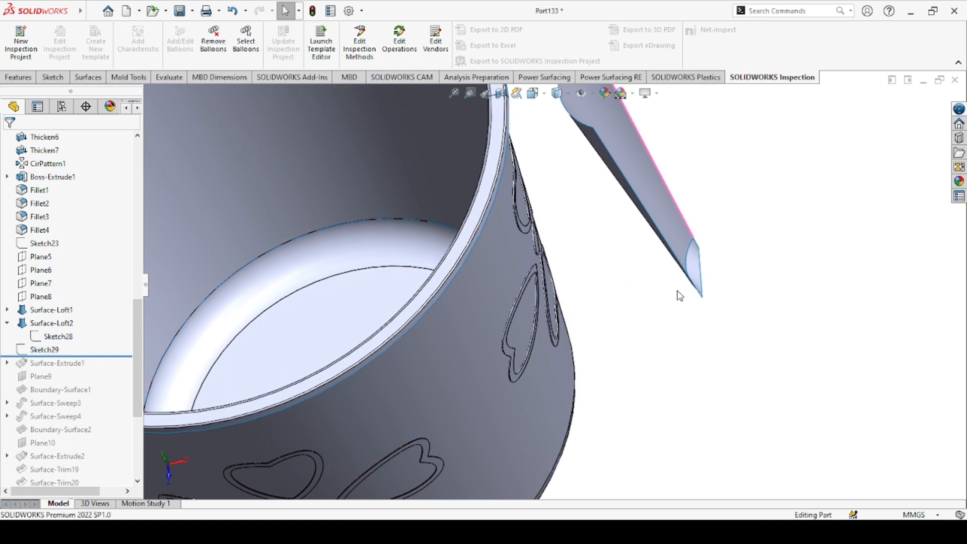
scroll(679, 290, "down", 2)
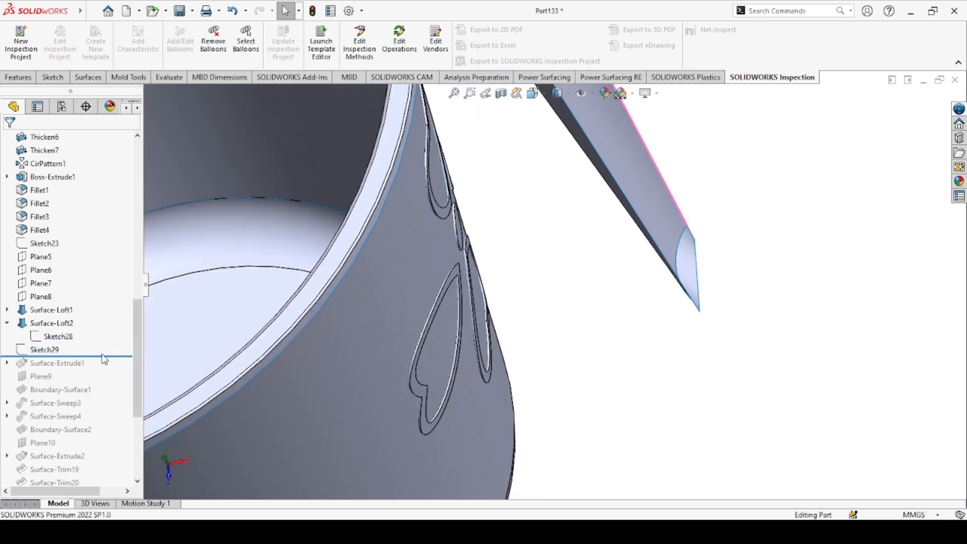
Roll forward past Surface-Extrude1 and highlight it to examine the strips along the handle's long edges.
left_click_drag(111, 354, 111, 365)
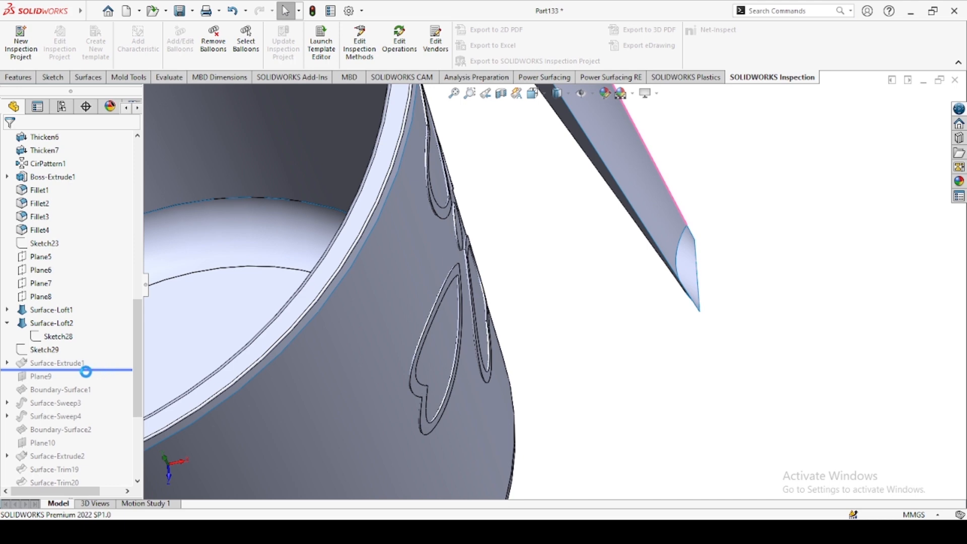
left_click(70, 363)
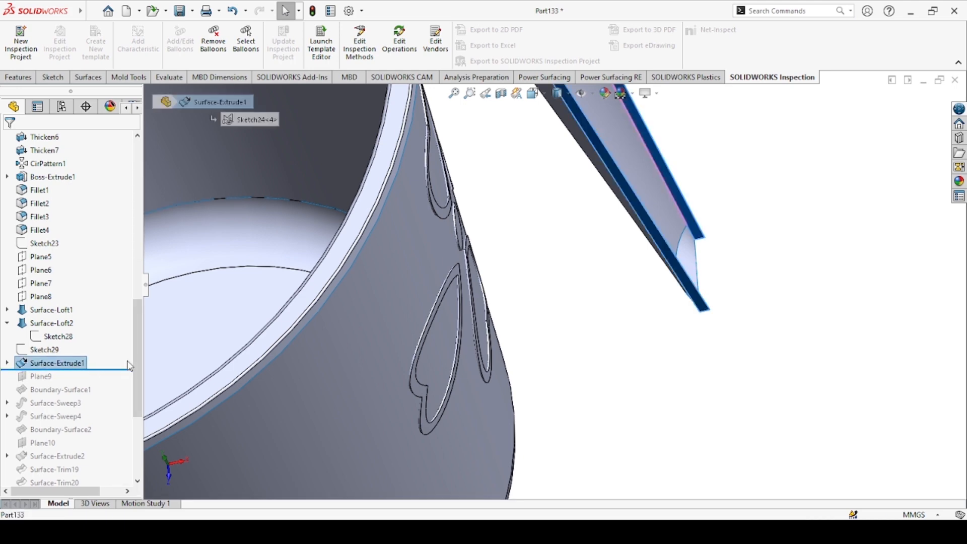
middle_click_drag(587, 385, 552, 352)
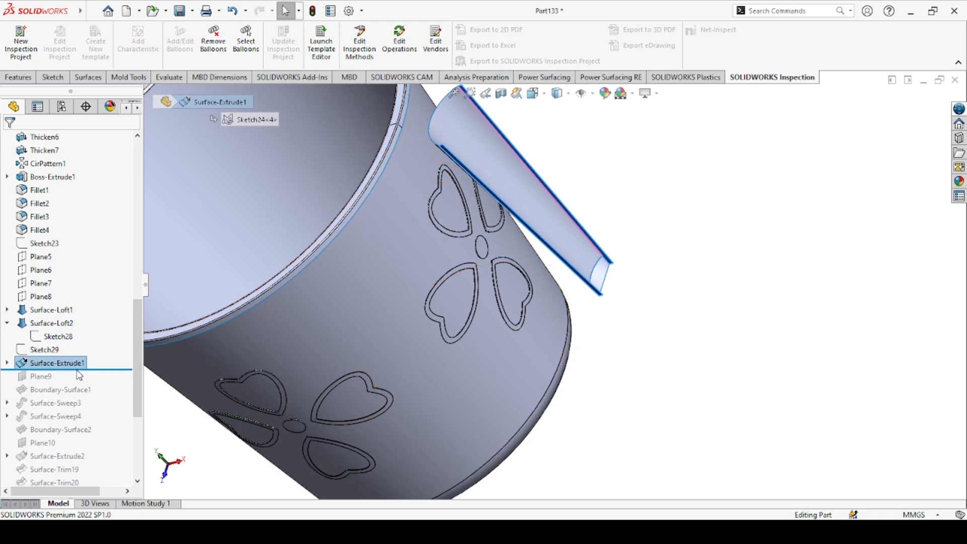
left_click(66, 364)
scroll(605, 252, "down", 3)
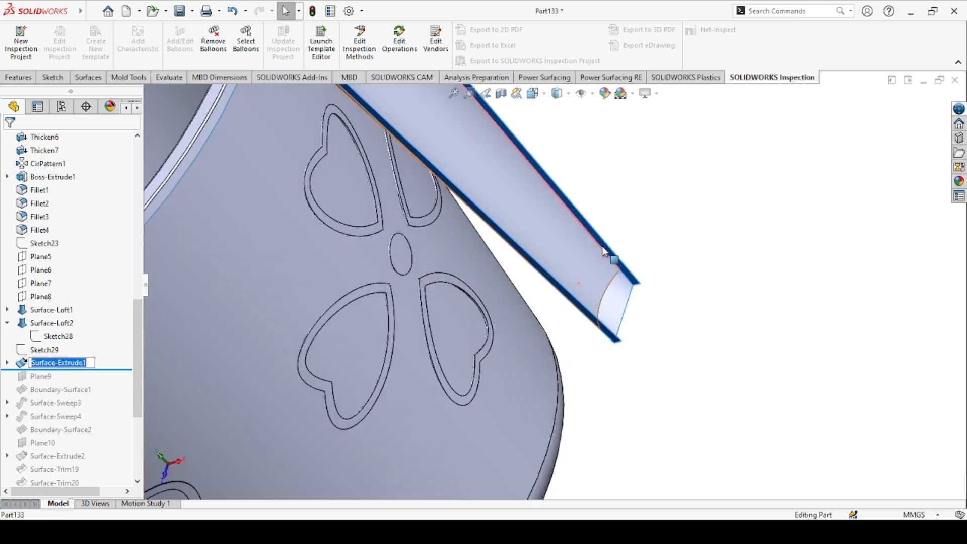
middle_click_drag(604, 252, 671, 293)
left_click(672, 293)
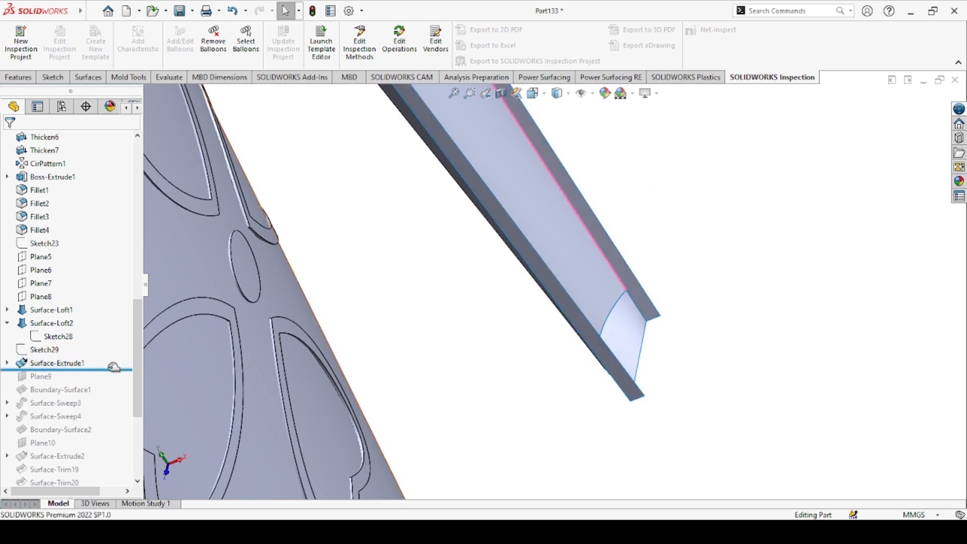
Roll forward past Plane9 and Boundary-Surface1, and highlight the boundary surface closing the handle's lower end.
left_click_drag(114, 367, 114, 381)
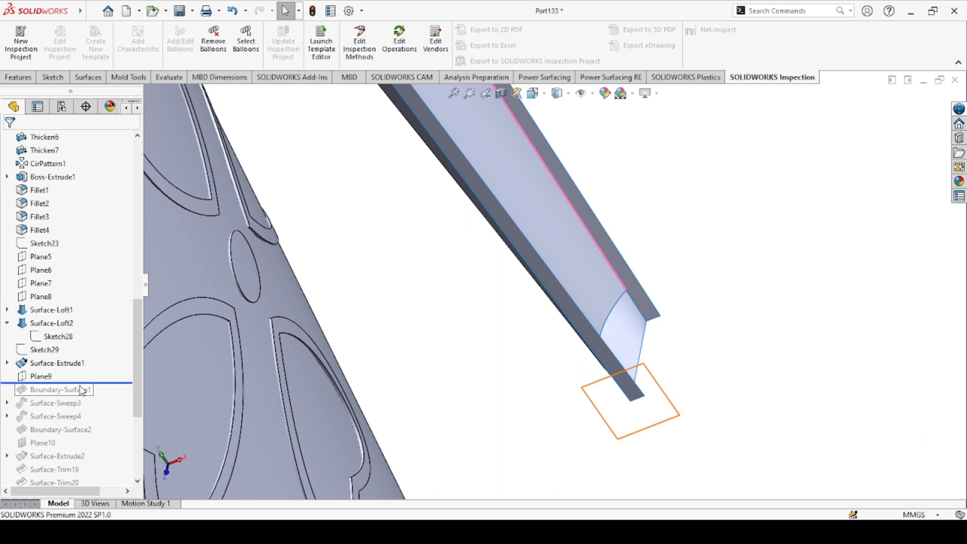
left_click_drag(94, 384, 75, 396)
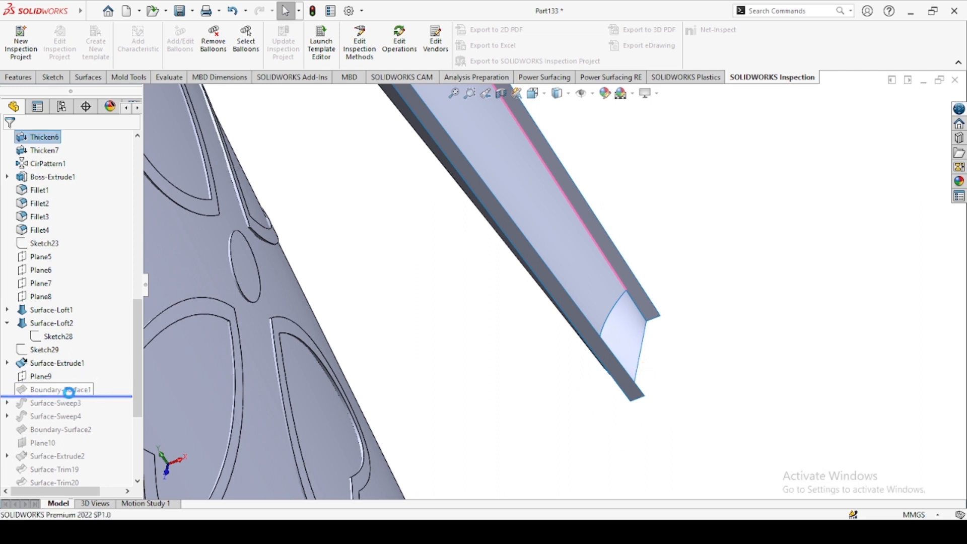
left_click(95, 392)
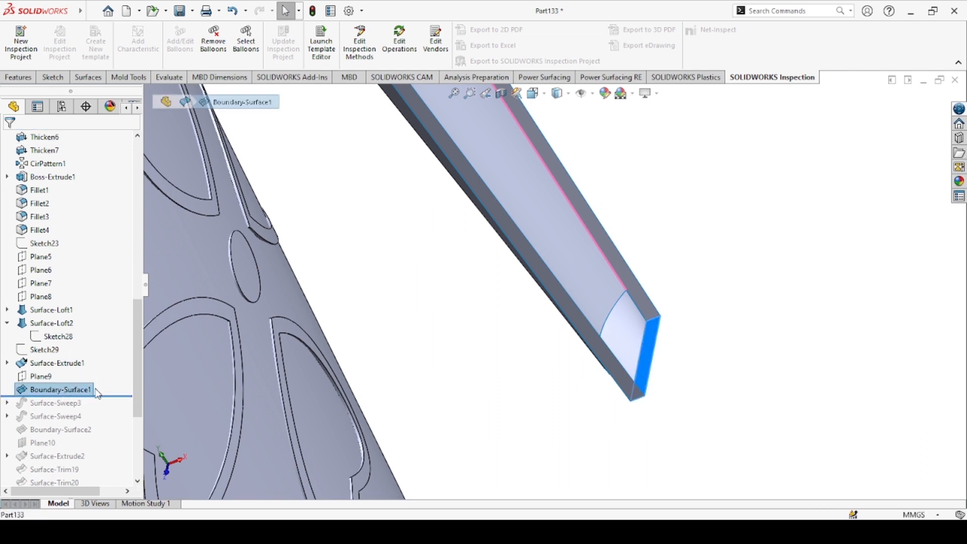
scroll(680, 344, "down", 7)
scroll(601, 349, "up", 6)
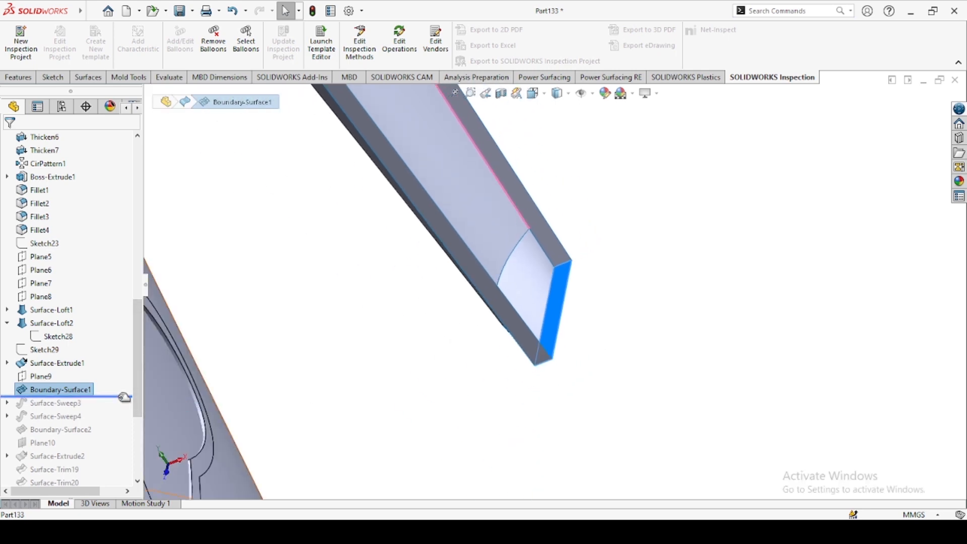
Roll forward past Surface-Sweep3 and Surface-Sweep4, examining the swept strips that join the handle to the cup.
left_click_drag(123, 396, 125, 407)
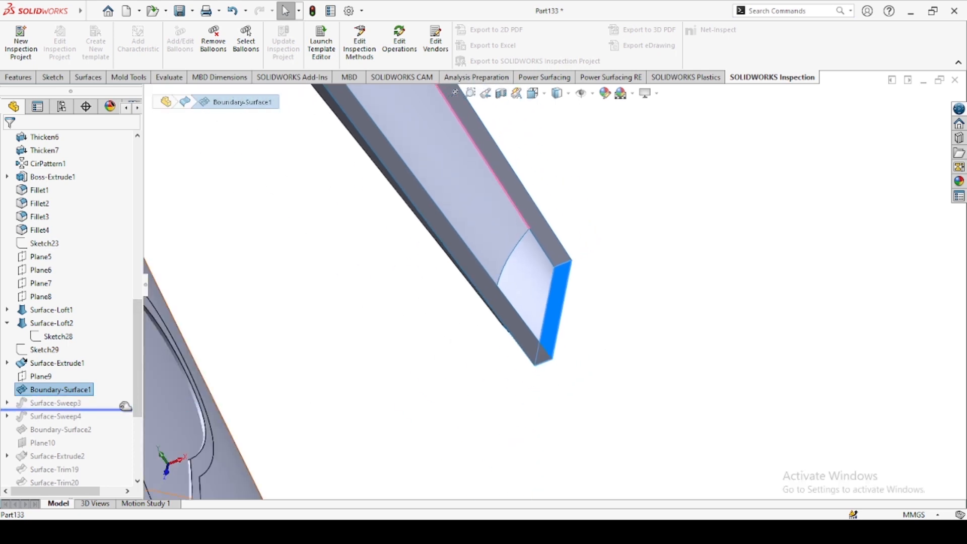
left_click(55, 406)
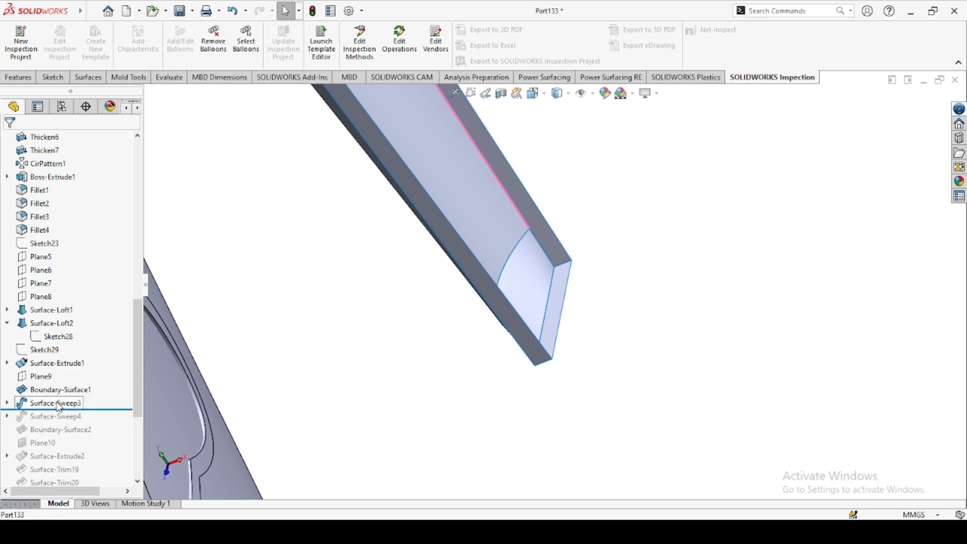
middle_click_drag(255, 400, 379, 397)
scroll(382, 395, "up", 4)
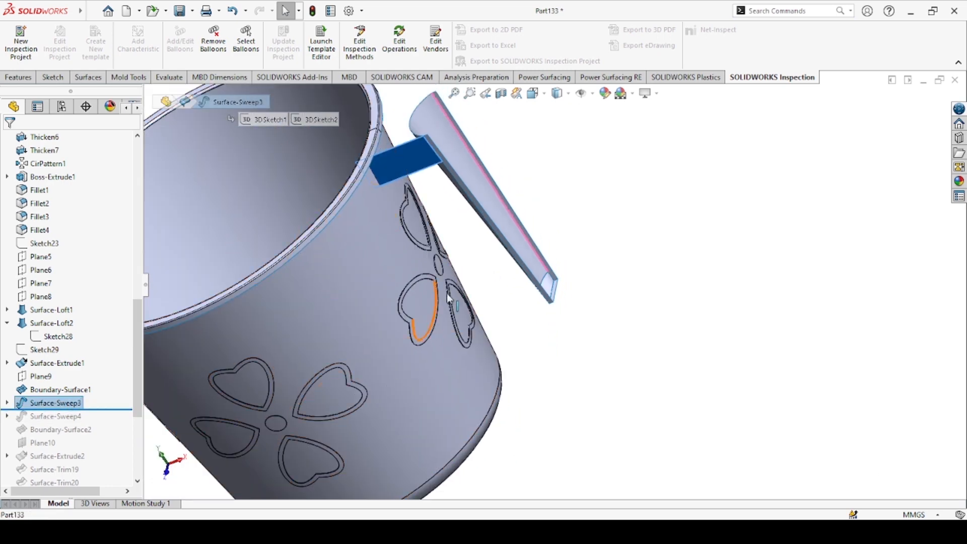
middle_click_drag(455, 174, 505, 247)
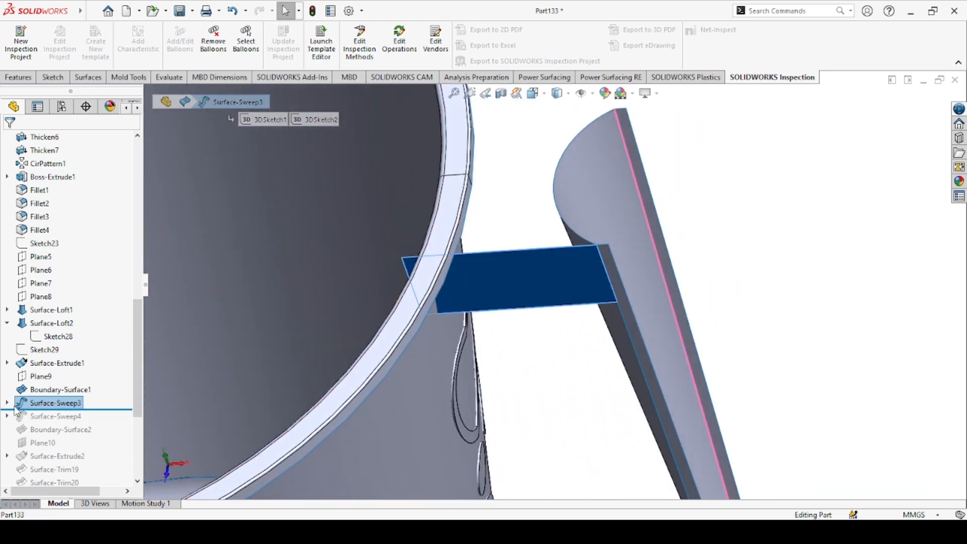
left_click_drag(19, 408, 41, 421)
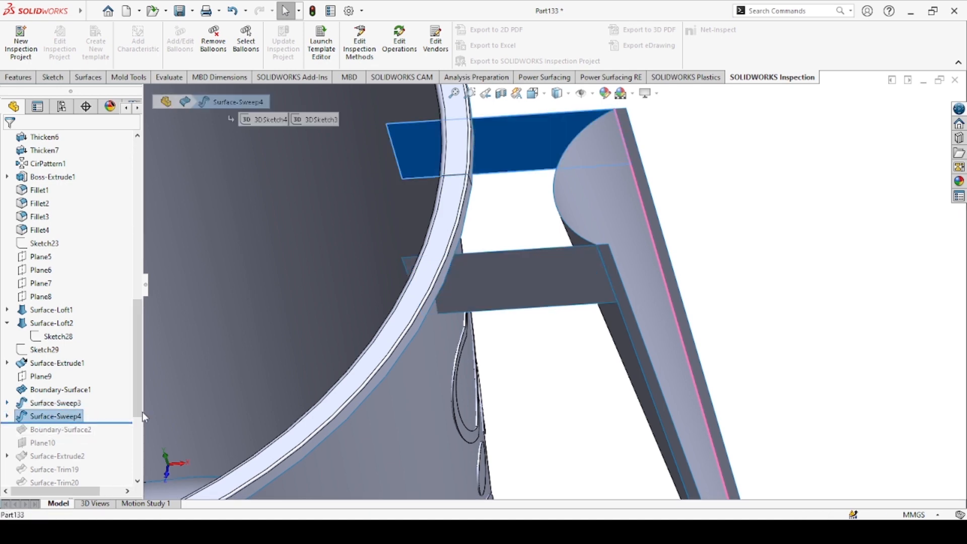
Roll forward past Boundary-Surface2 and highlight it to examine the surface between the two swept strips at the handle's top.
scroll(537, 359, "up", 2)
middle_click_drag(553, 324, 302, 371)
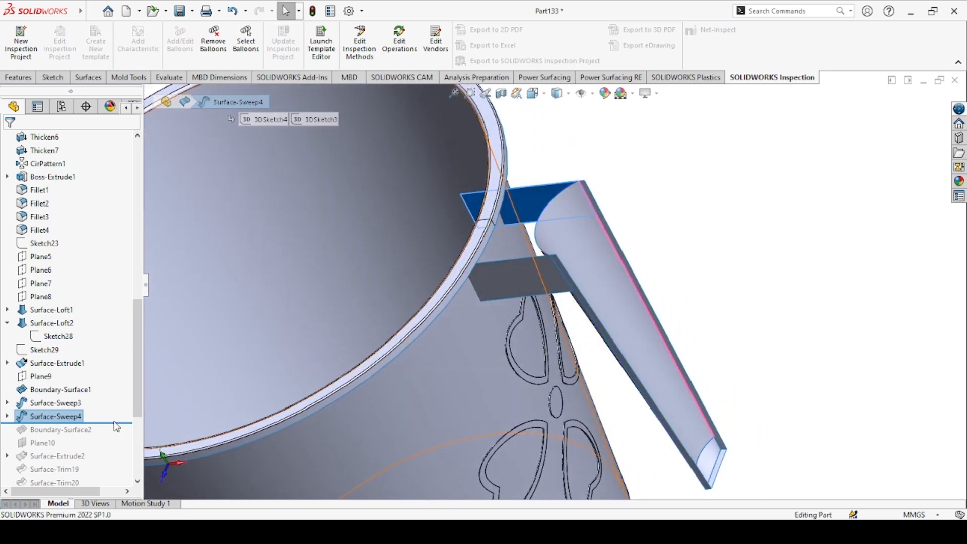
left_click_drag(117, 423, 104, 436)
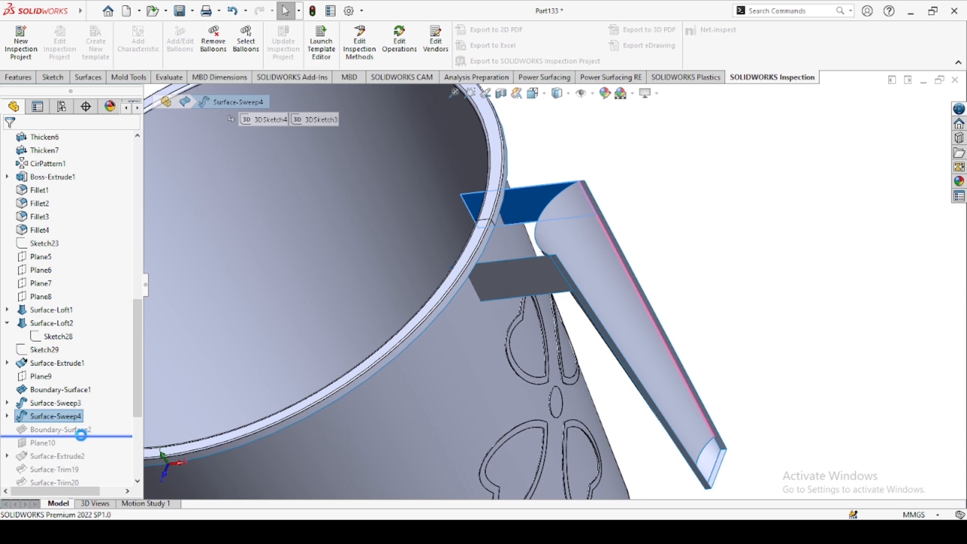
left_click(111, 427)
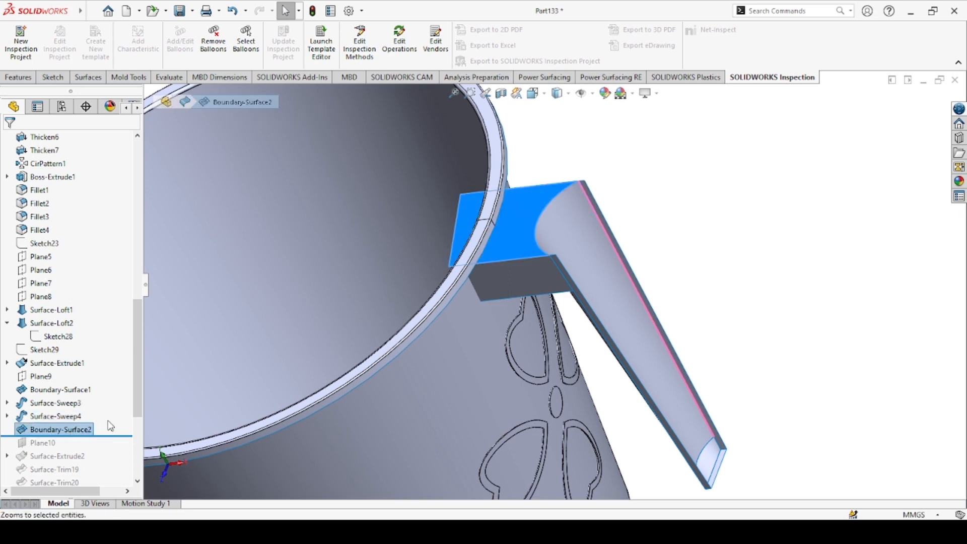
Roll forward past Plane10 and highlight it to examine the plane's position relative to the cup and handle.
left_click_drag(141, 356, 135, 416)
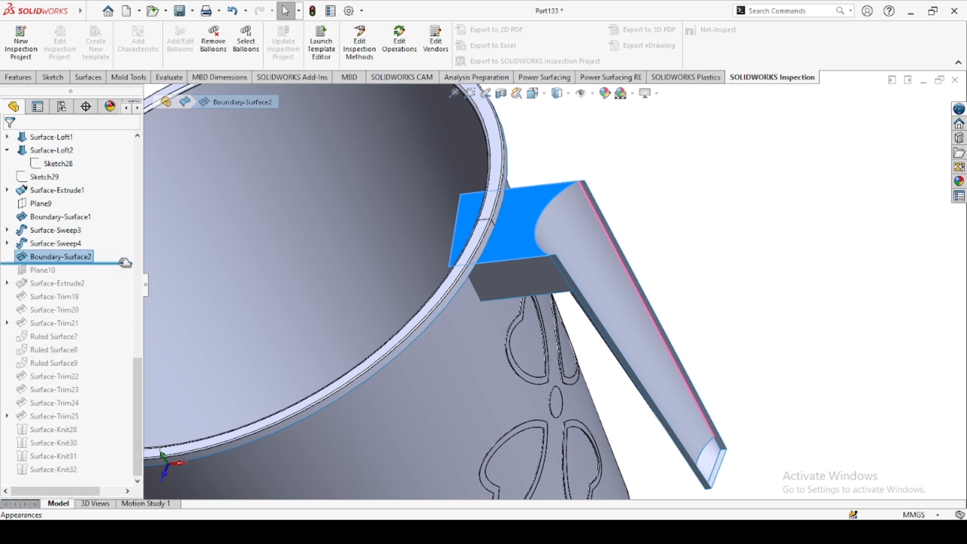
left_click_drag(123, 262, 48, 275)
left_click(45, 270)
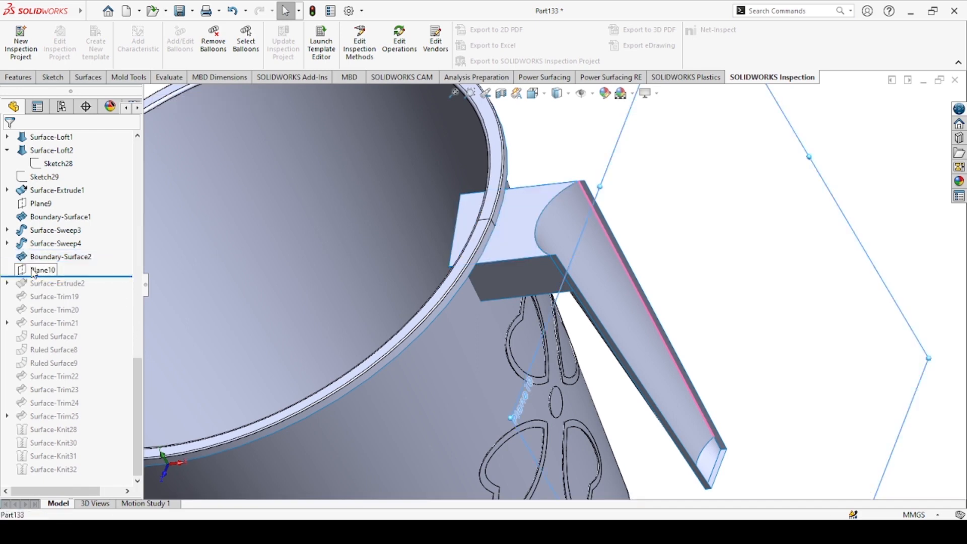
scroll(531, 317, "up", 4)
middle_click_drag(544, 337, 571, 279)
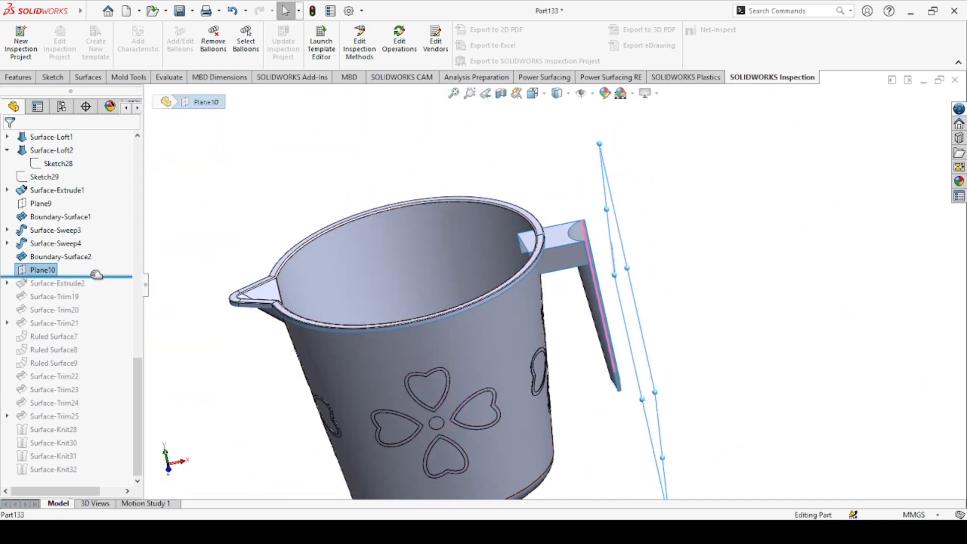
Roll forward past Surface-Extrude2 and highlight it to examine the extruded strip crossing the handle's upper arm.
left_click_drag(98, 282, 98, 286)
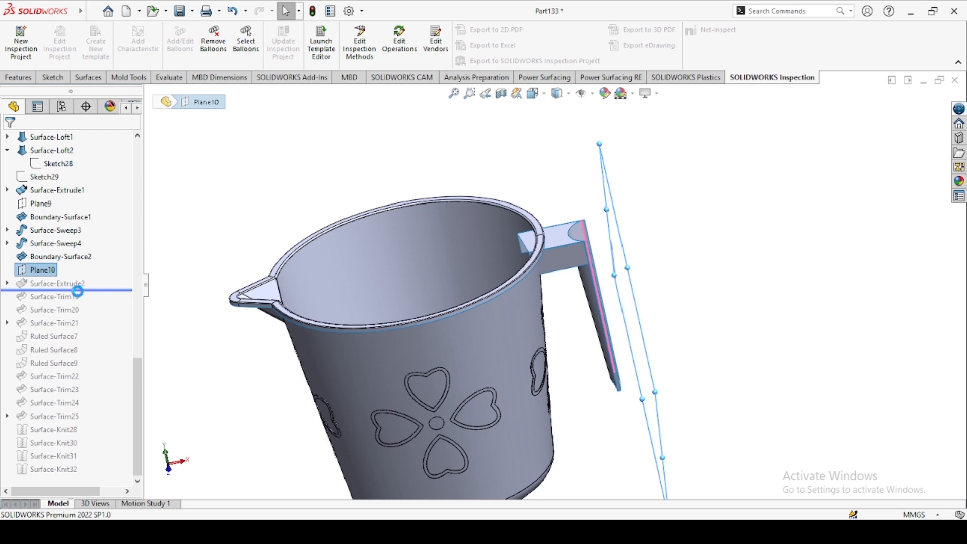
left_click(75, 283)
middle_click_drag(433, 297, 571, 309)
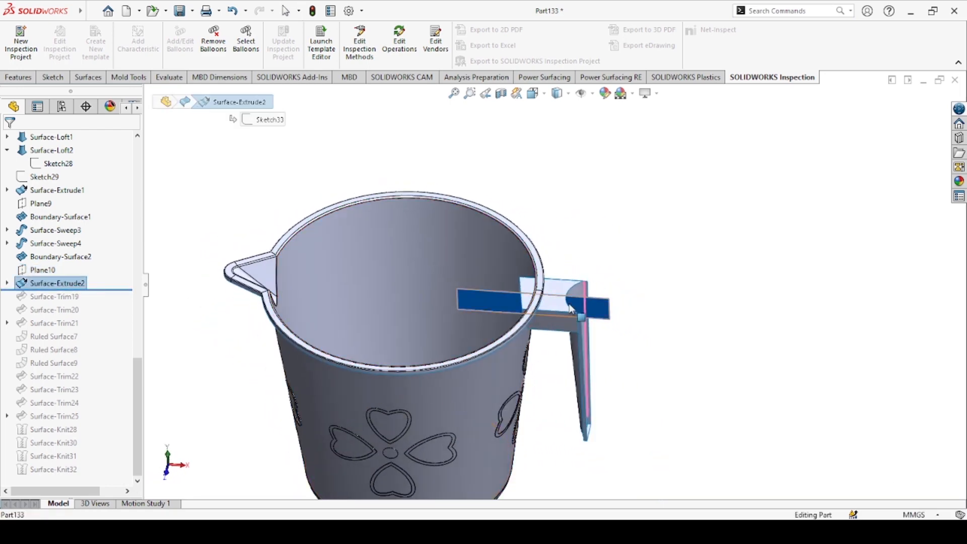
scroll(572, 309, "down", 3)
mouse_move(546, 343)
middle_mouse_down()
mouse_move(540, 218)
mouse_move(557, 198)
mouse_move(554, 294)
mouse_move(514, 320)
middle_mouse_up()
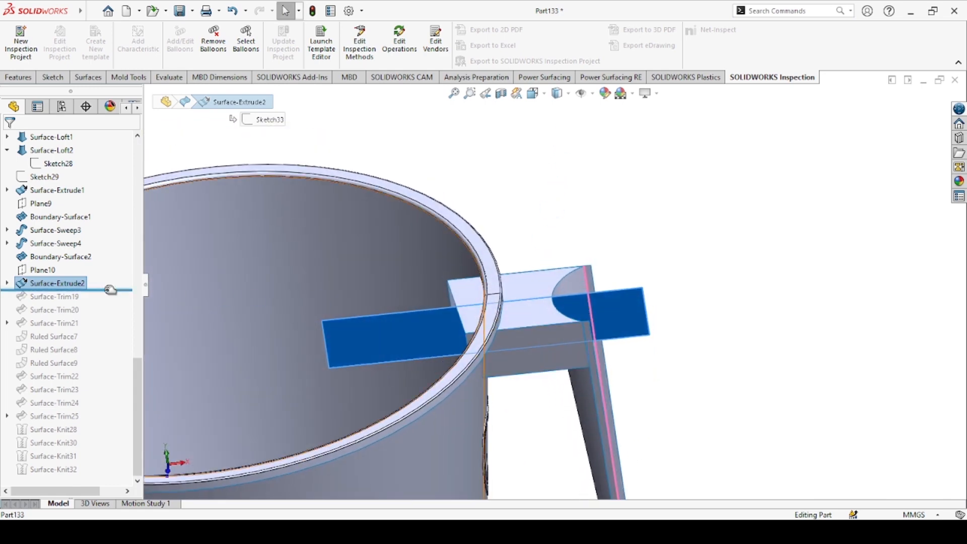
Roll forward past Surface-Trim19 and Surface-Trim20, highlighting each to examine the trimmed ends of the handle's upper arm.
left_click_drag(110, 290, 121, 303)
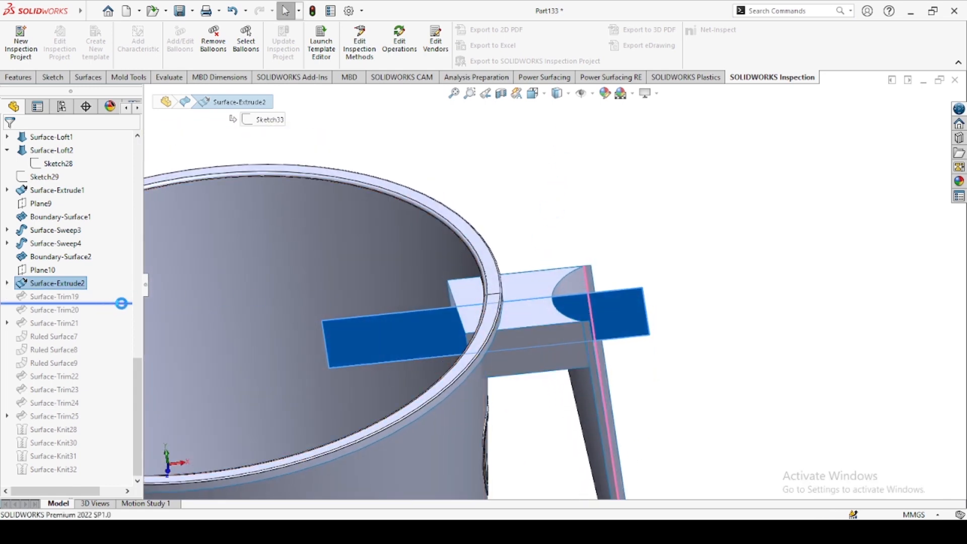
left_click(53, 298)
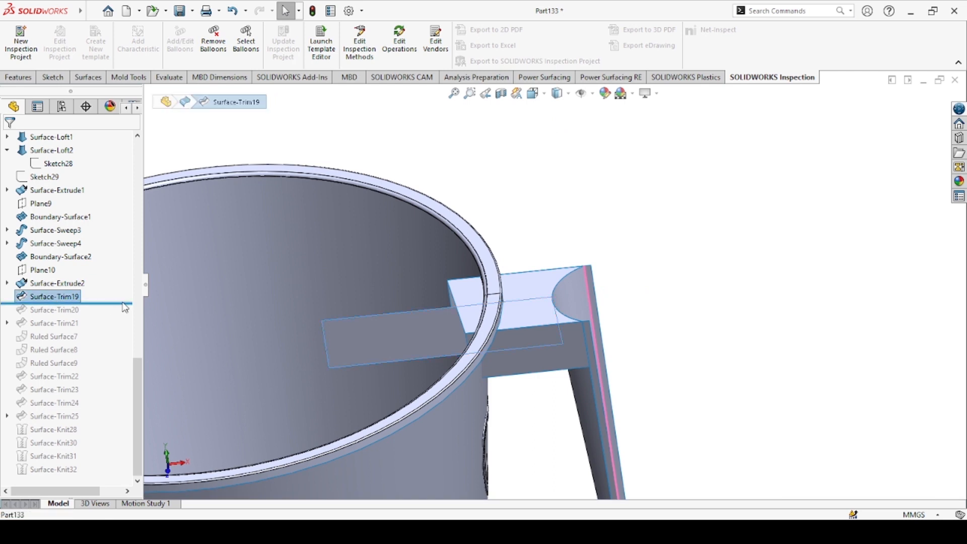
left_click(482, 162)
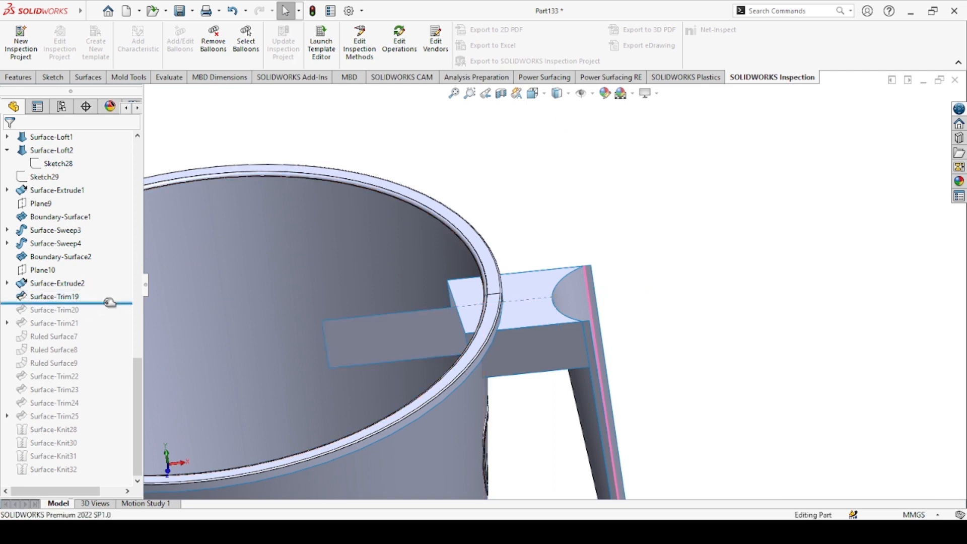
left_click_drag(109, 303, 111, 312)
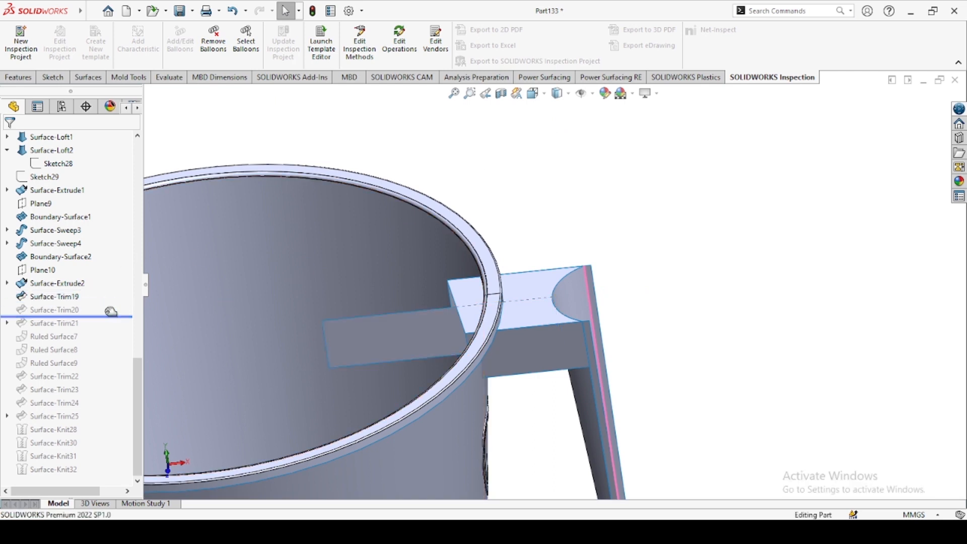
left_click(63, 310)
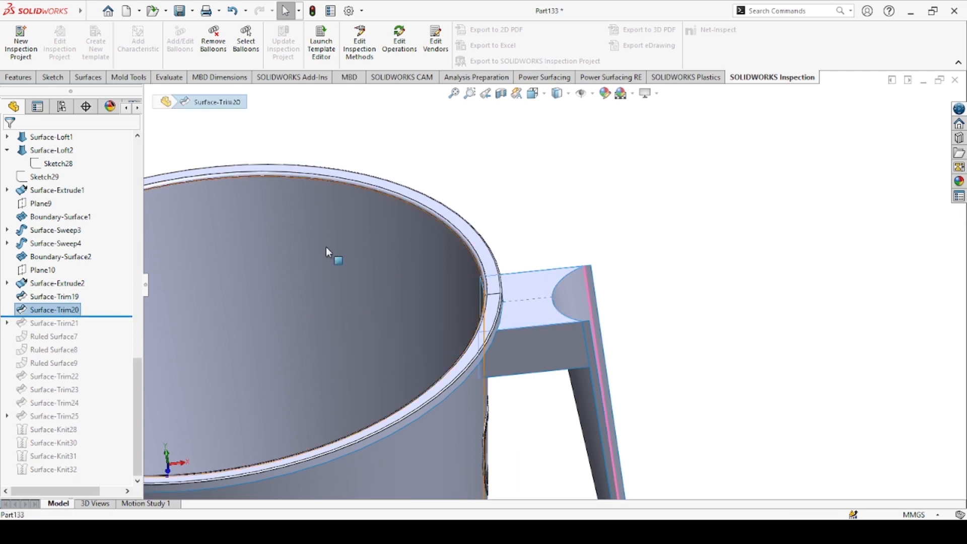
Roll forward past Surface-Trim21 and highlight it to examine the trimmed upper corners of the handle.
left_click_drag(70, 316, 108, 328)
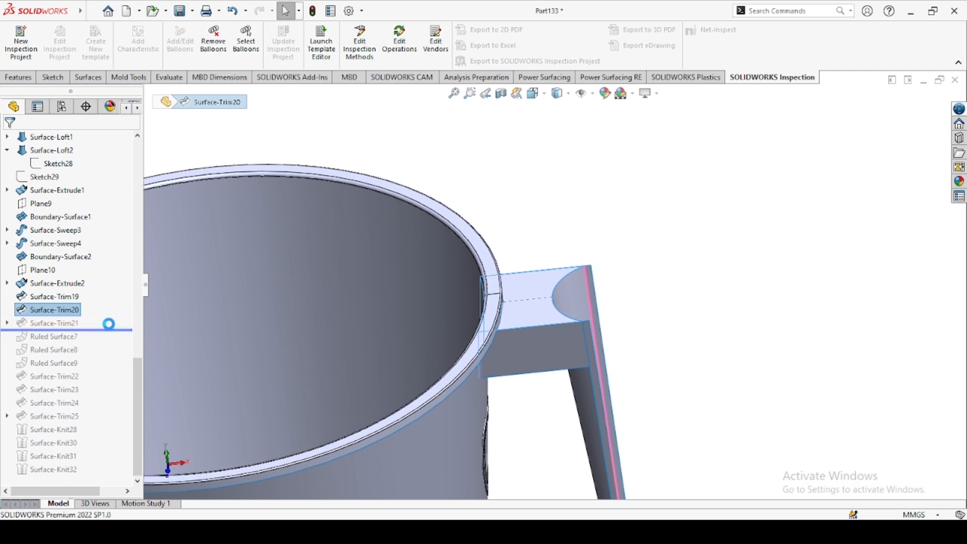
left_click(55, 325)
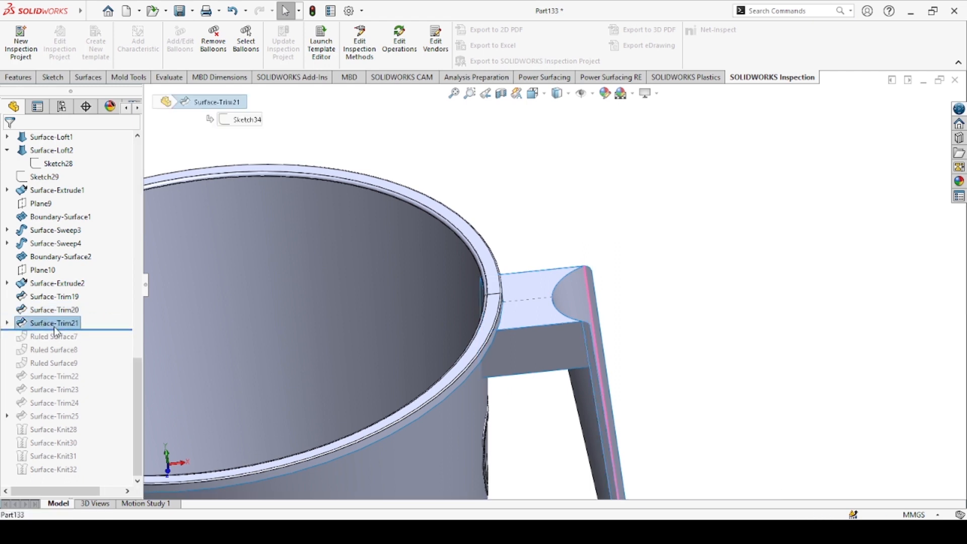
left_click(435, 168)
Roll forward past Ruled Surface7, Ruled Surface8 and Ruled Surface9 to examine the ruled faces around the handle's joint with the rim.
left_click_drag(111, 329, 112, 344)
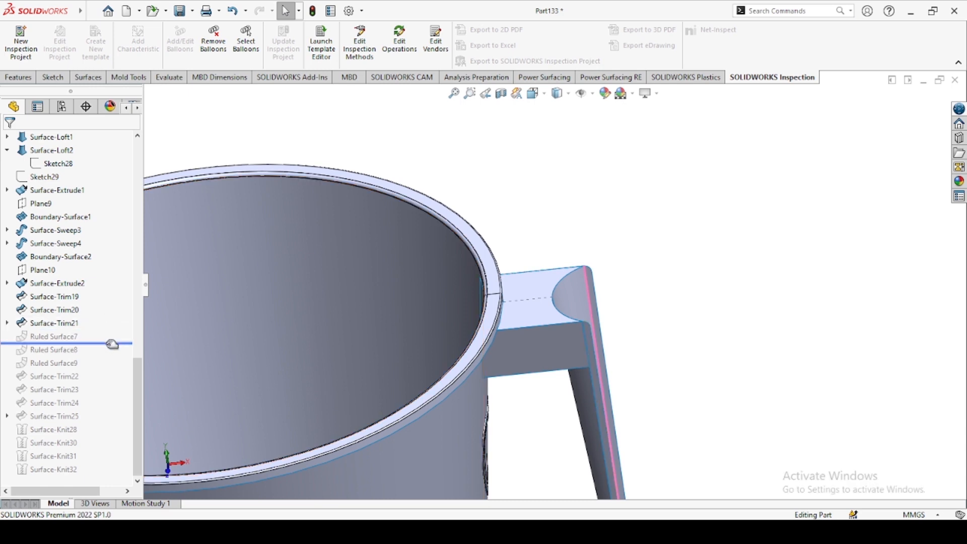
left_click(61, 336)
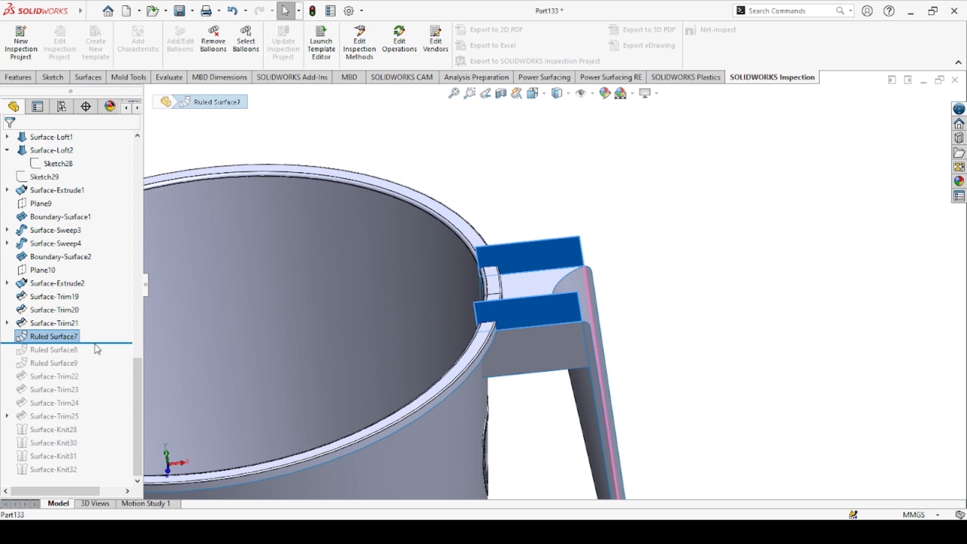
left_click_drag(96, 345, 94, 356)
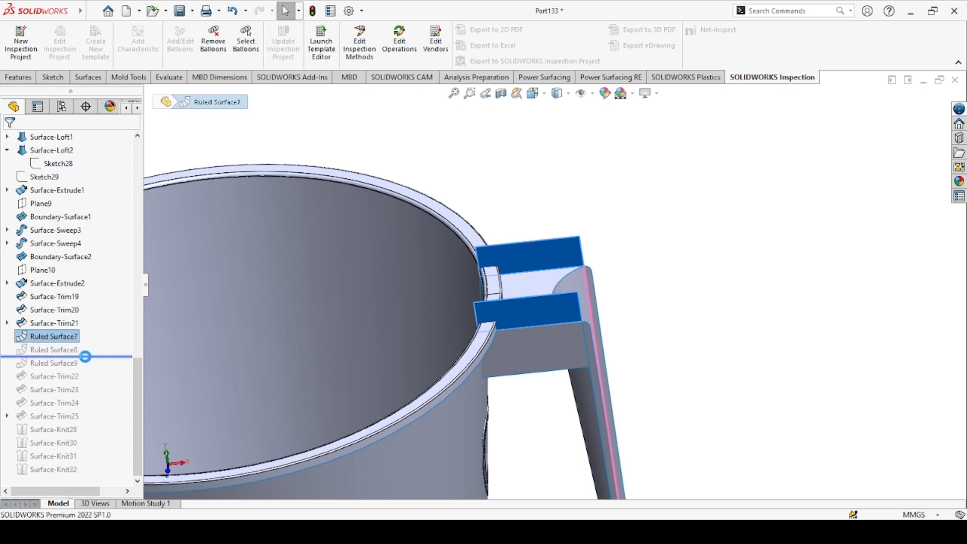
left_click_drag(100, 356, 99, 368)
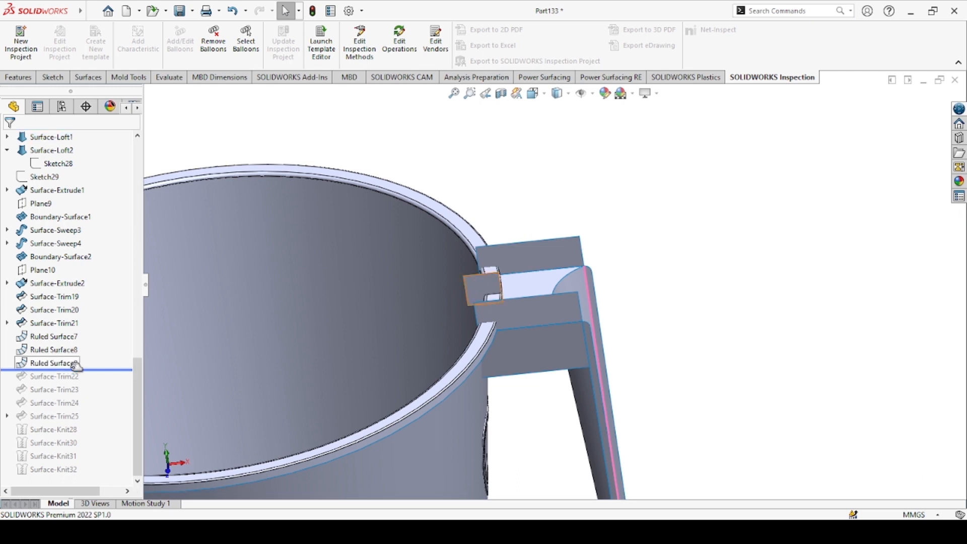
Roll forward past Surface-Trim22, Surface-Trim23 and Surface-Trim24 to examine the trimming of the ruled surfaces at the rim.
left_click_drag(89, 369, 86, 383)
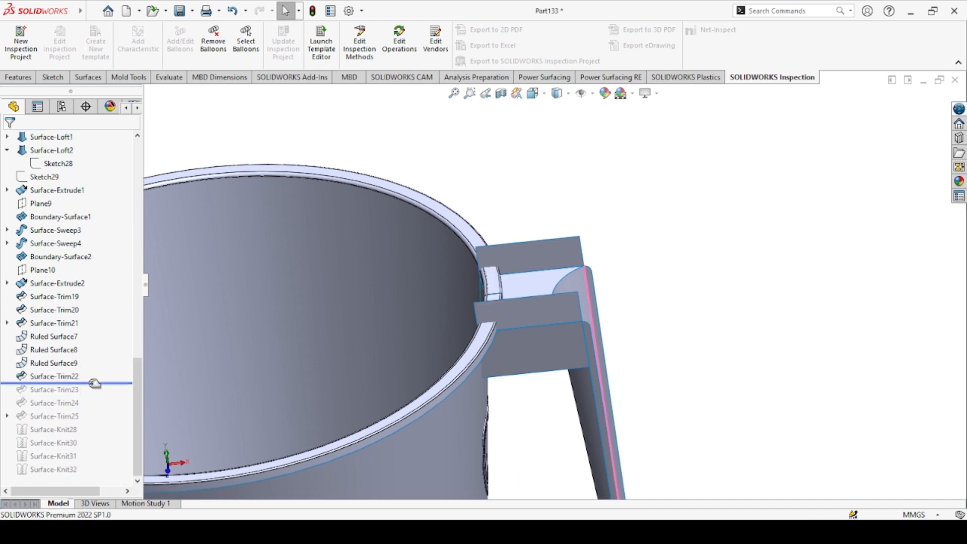
left_click_drag(94, 383, 93, 397)
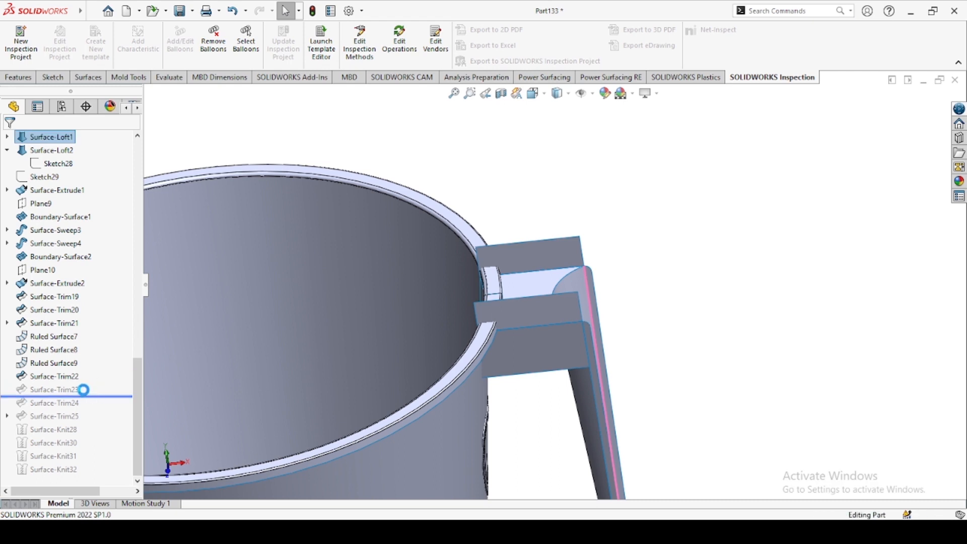
left_click_drag(97, 397, 95, 410)
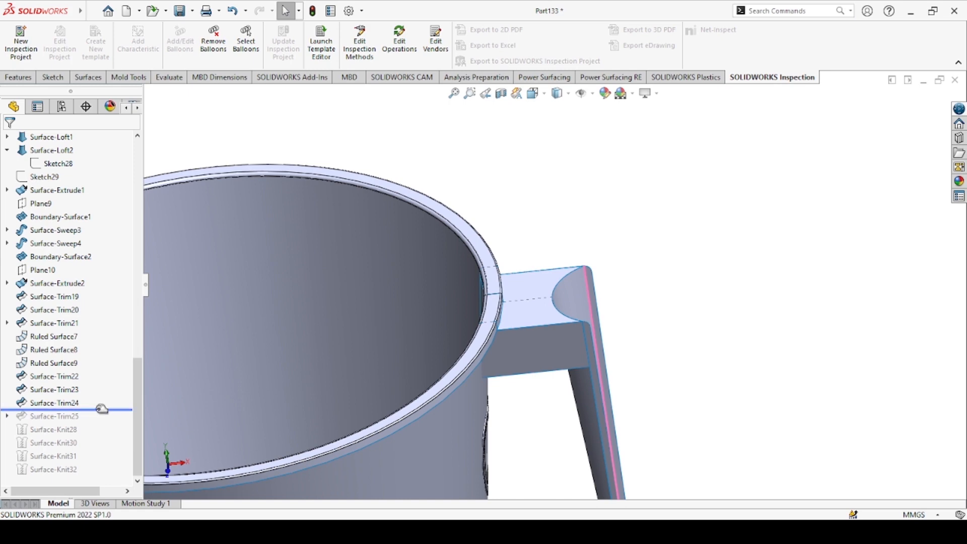
Roll forward past Surface-Trim25 and highlight it to examine the curved cut along the underside of the handle's upper arm.
left_click_drag(103, 408, 102, 417)
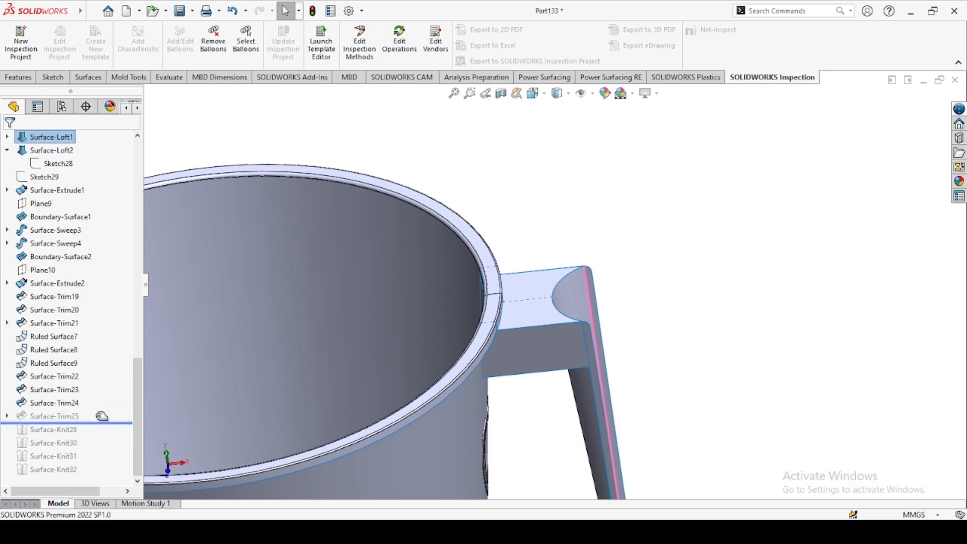
left_click(54, 416)
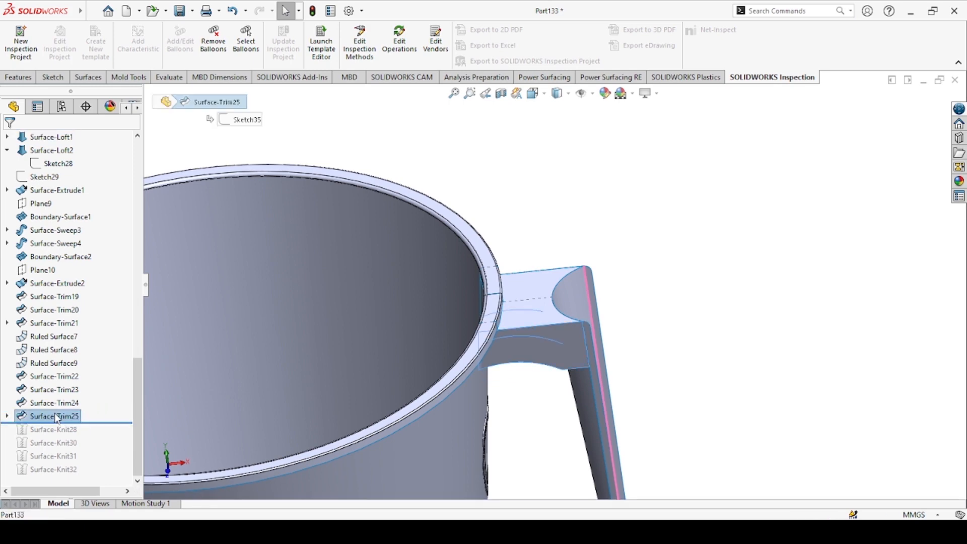
middle_click_drag(241, 398, 496, 326)
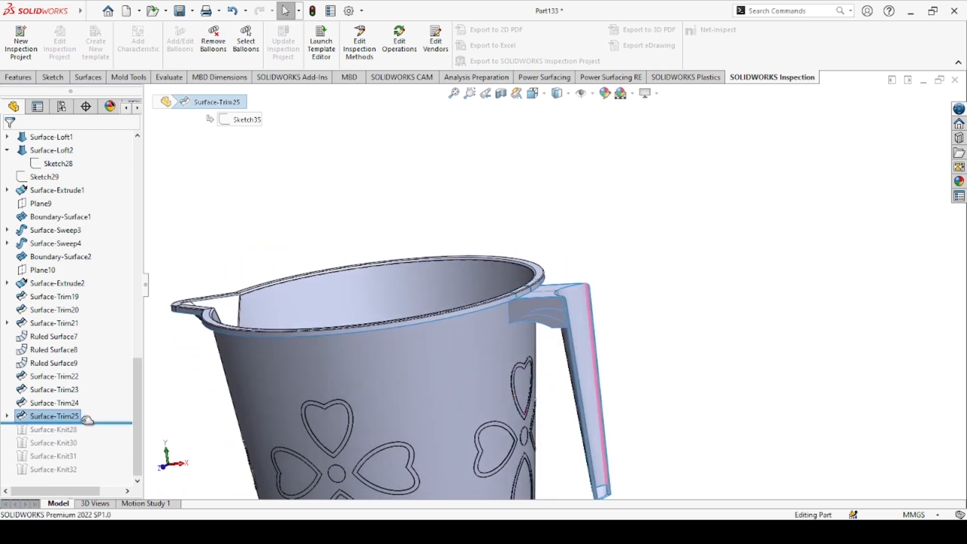
Roll forward past the remaining Surface-Knit features to the end of the history and inspect the complete cup.
left_click_drag(116, 422, 112, 473)
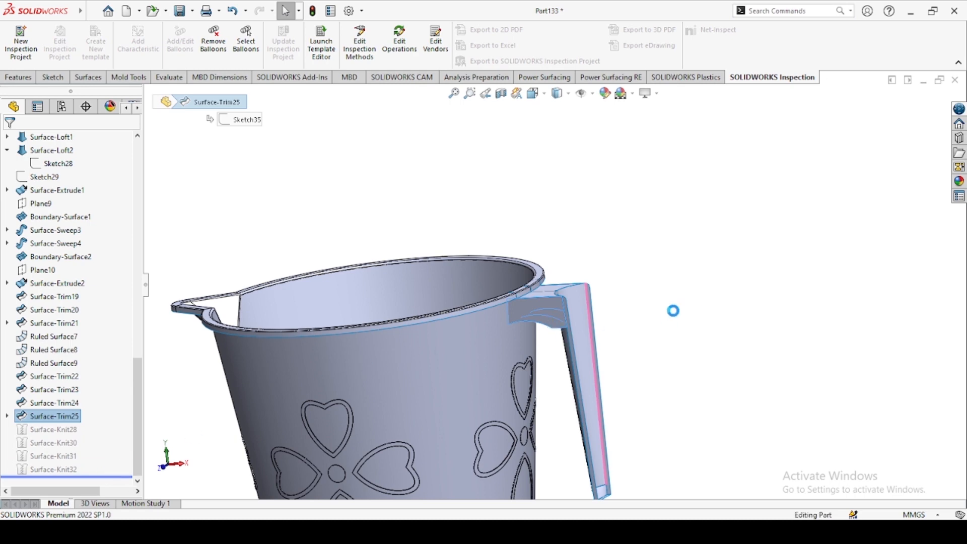
scroll(617, 350, "up", 5)
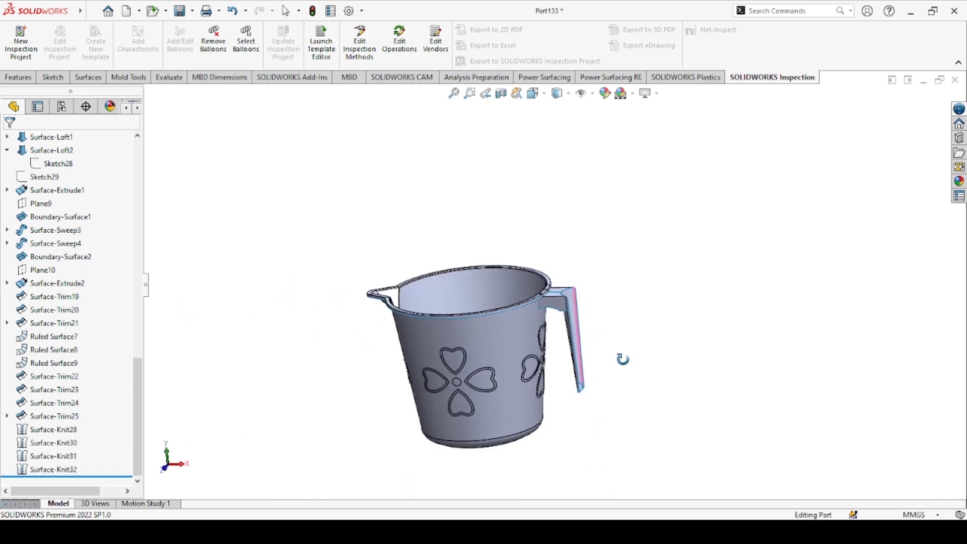
middle_click_drag(623, 359, 548, 384)
scroll(570, 339, "down", 3)
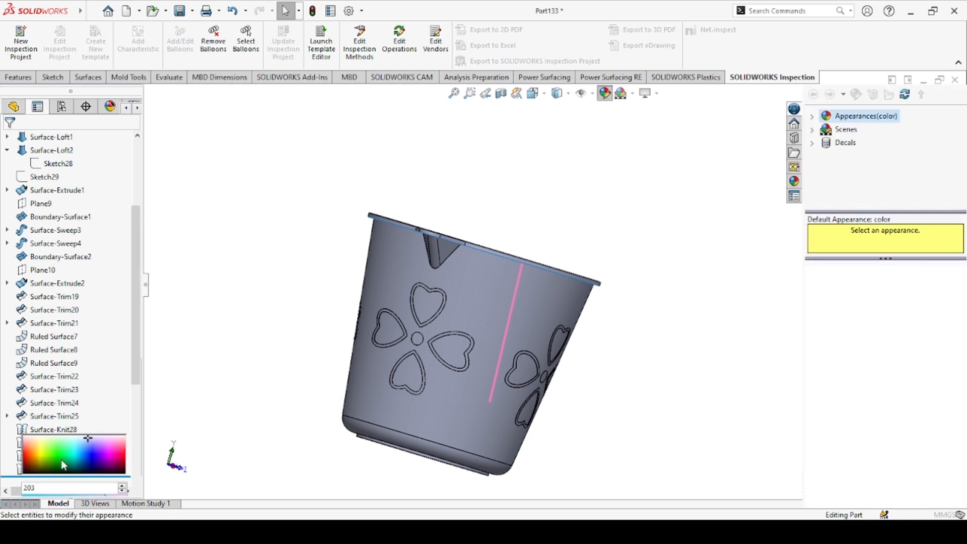
Apply a red colour from the standard swatches to the whole part.
left_click(29, 440)
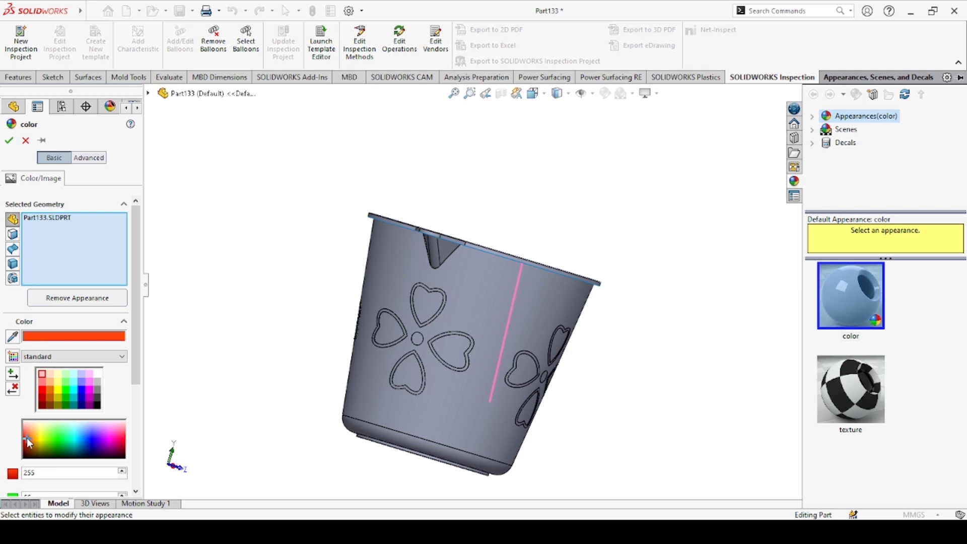
left_click(42, 391)
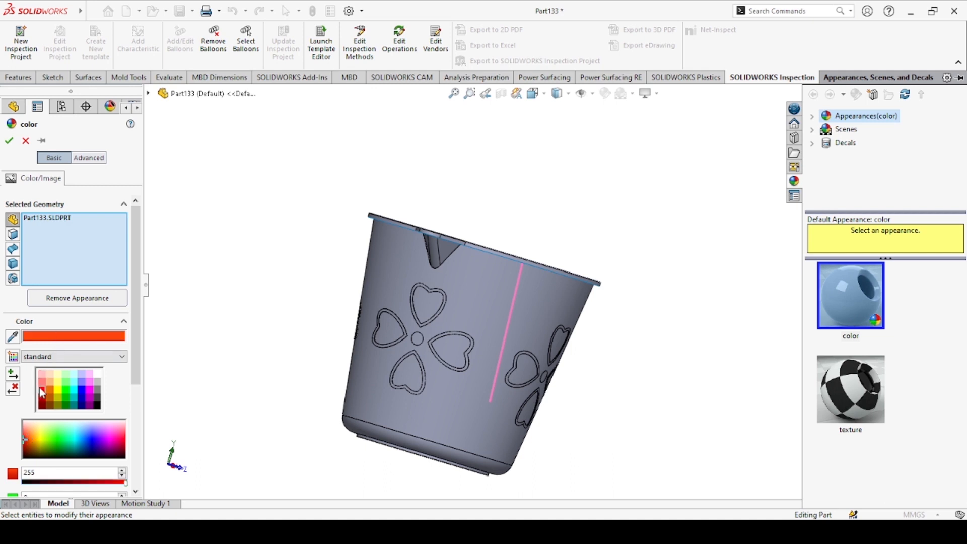
left_click(9, 141)
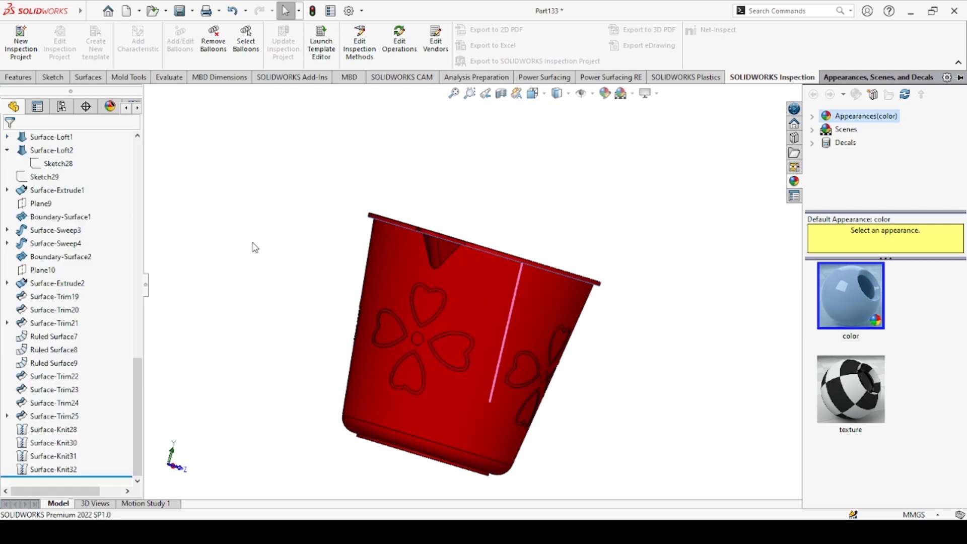
Display the cup shaded without edges and inspect the handle and base.
middle_click_drag(641, 274, 564, 323)
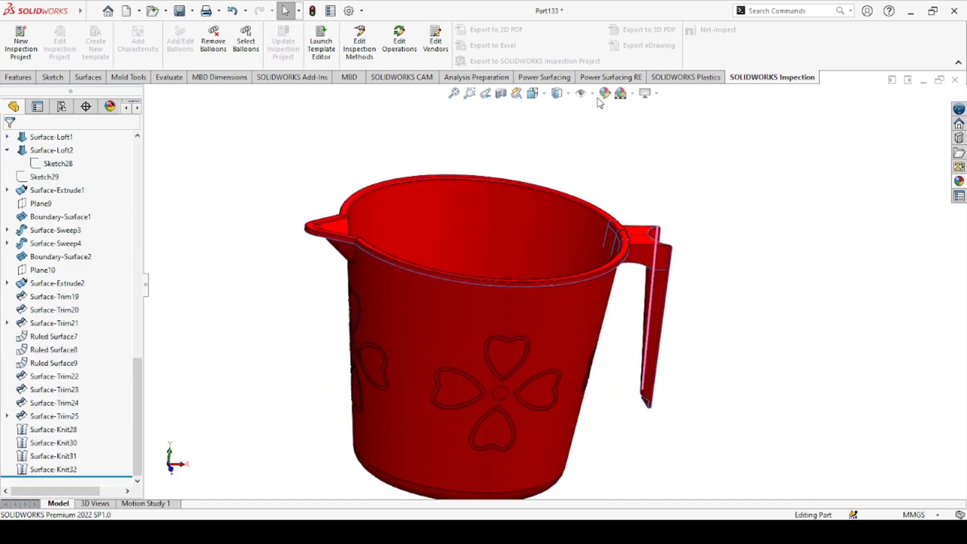
left_click(569, 98)
left_click(560, 125)
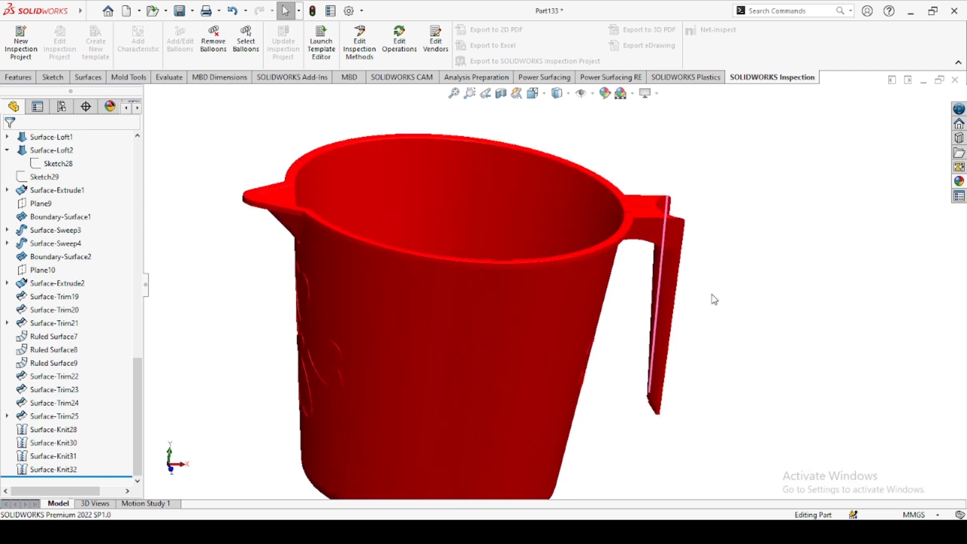
scroll(680, 328, "up", 3)
middle_click_drag(669, 339, 909, 308)
scroll(605, 286, "down", 3)
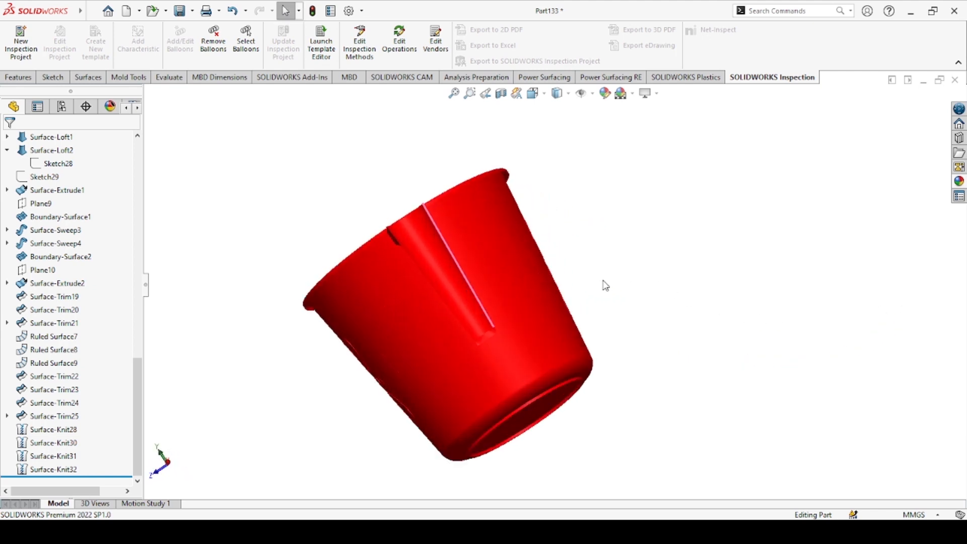
Inspect the red cup's open interior, spout and handle, ending on a side view of the body.
middle_click_drag(579, 335, 633, 328)
scroll(668, 277, "down", 2)
scroll(649, 310, "up", 1)
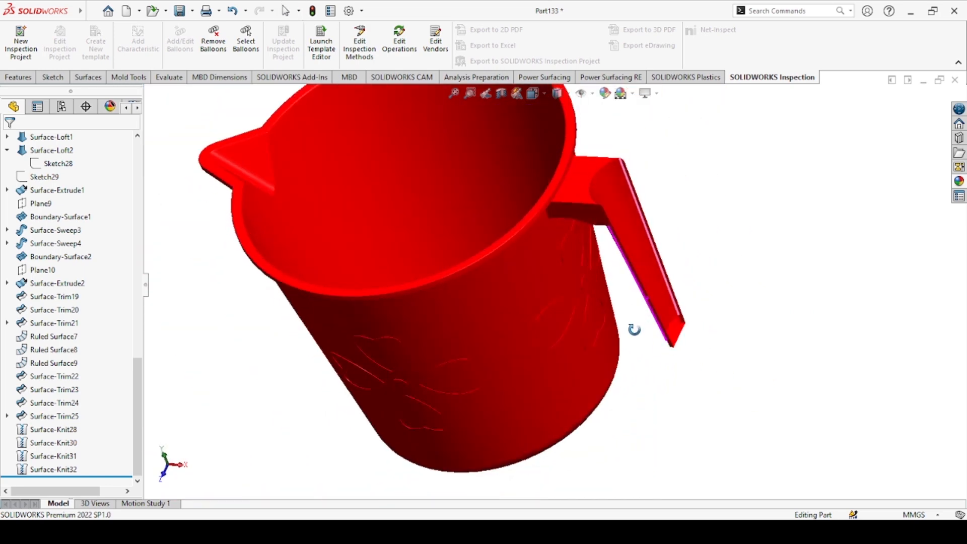
scroll(504, 206, "up", 2)
scroll(397, 190, "down", 3)
middle_click_drag(396, 190, 718, 427)
middle_click_drag(709, 417, 731, 282)
scroll(773, 285, "down", 1)
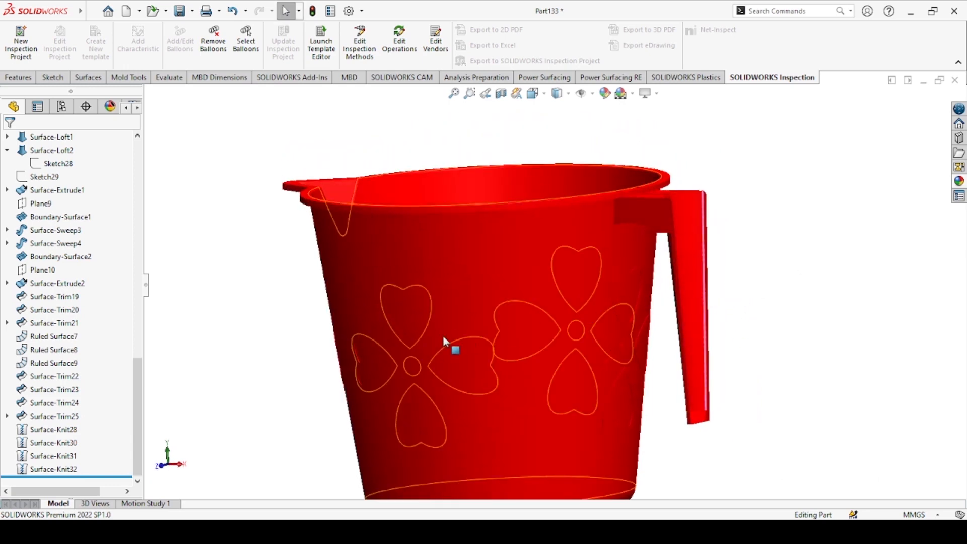
Highlight the raised heart-shaped petal outline on the spout side of the cup wall, examine it up close, and clear the selection.
middle_click_drag(439, 345, 445, 287)
scroll(430, 296, "down", 5)
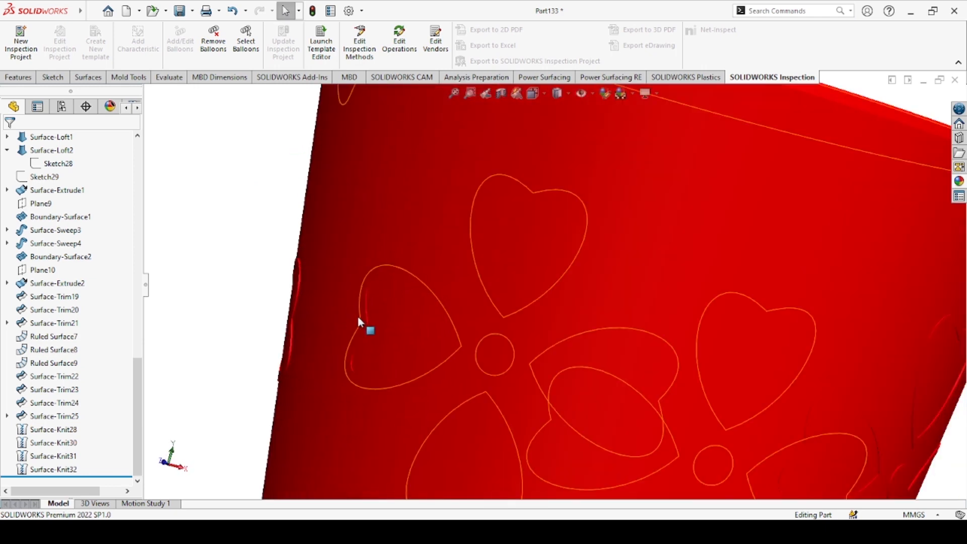
left_click(362, 315)
scroll(454, 335, "up", 5)
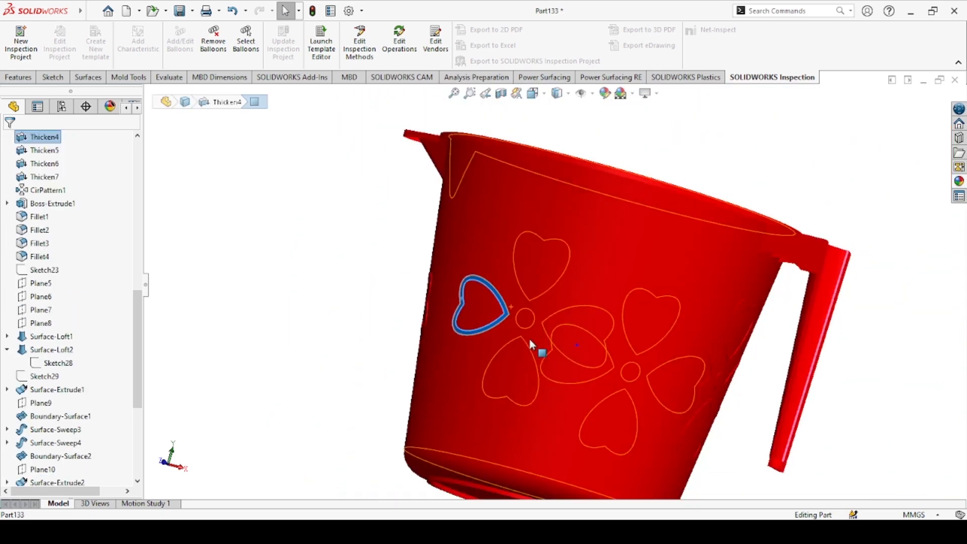
scroll(559, 282, "down", 5)
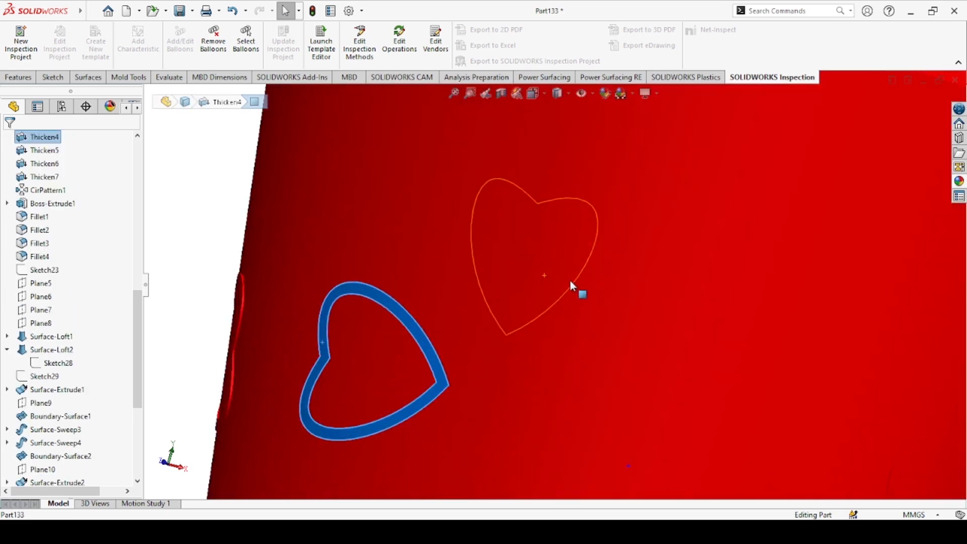
scroll(560, 292, "up", 4)
left_click(321, 237)
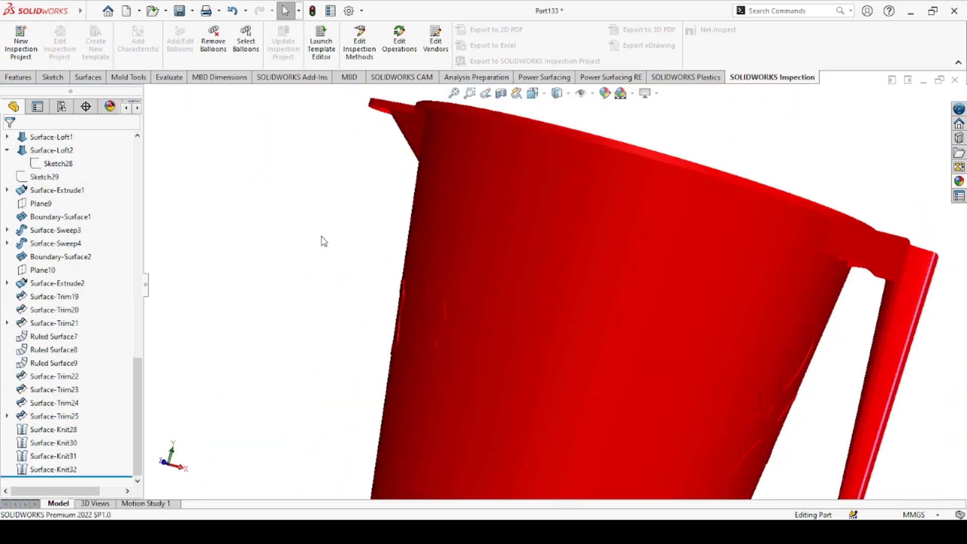